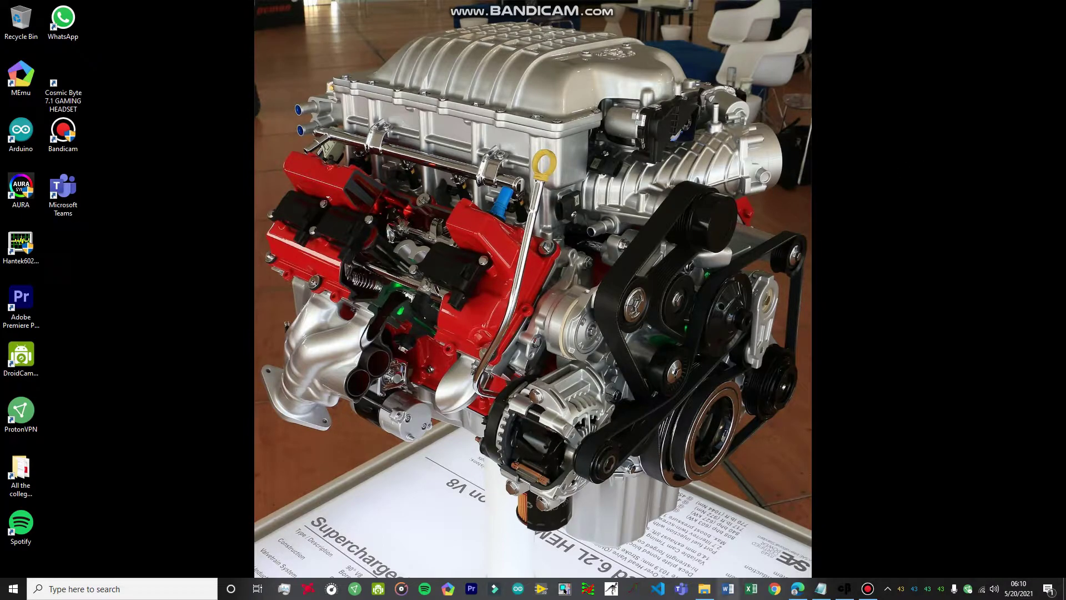
Open the Half_wave_rectifier_trial project from the My circuit designs folder using the OrCAD PCB Designer Professional w/PSpice suite.
{"action": "left_click", "coordinate": [706, 590]}
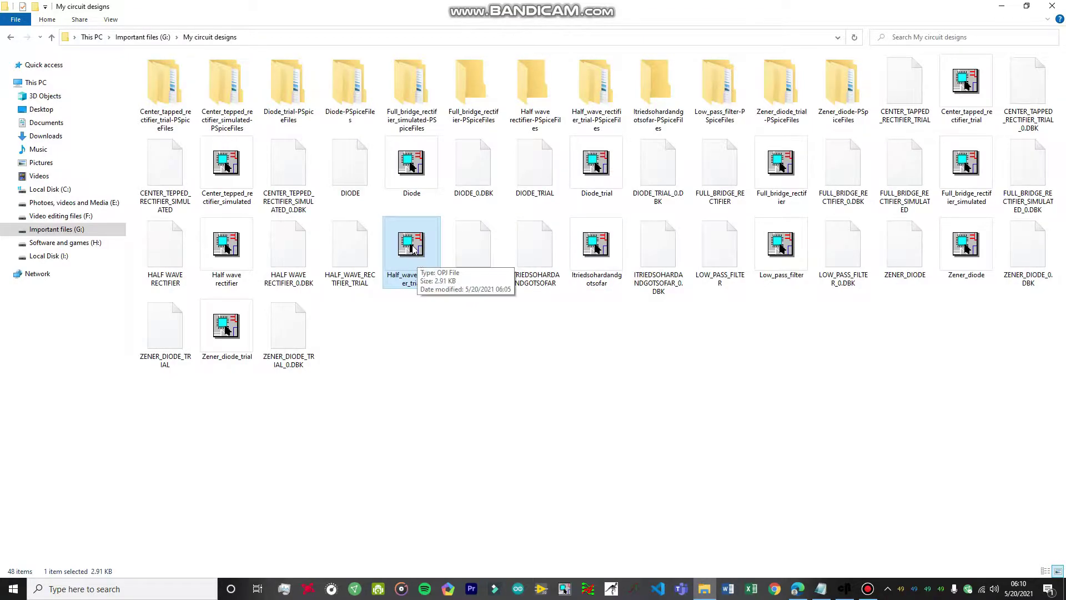
{"action": "left_click", "coordinate": [444, 333]}
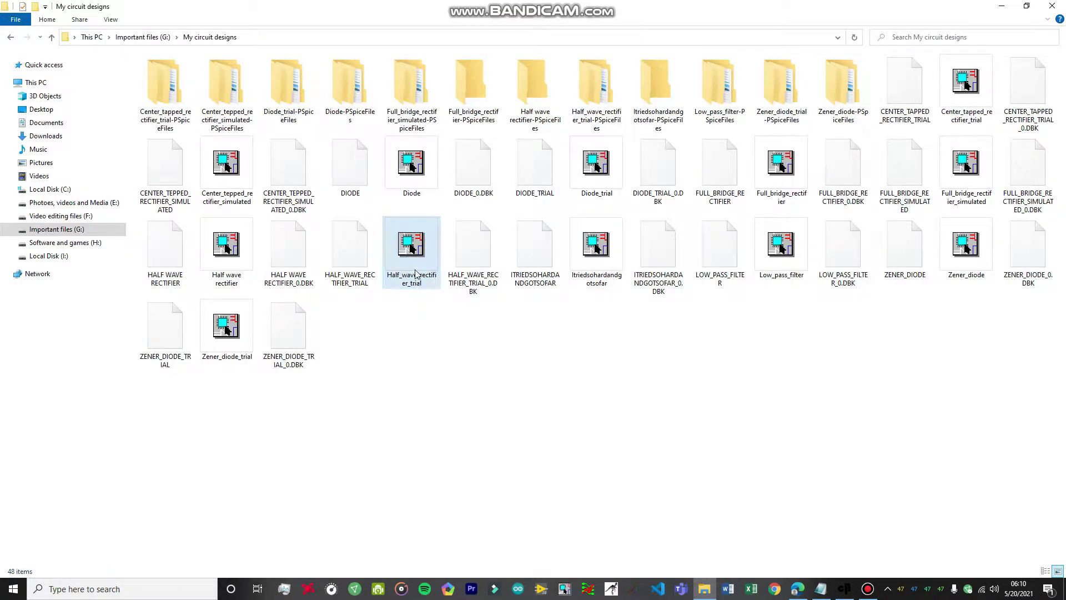
{"action": "left_click", "coordinate": [412, 249]}
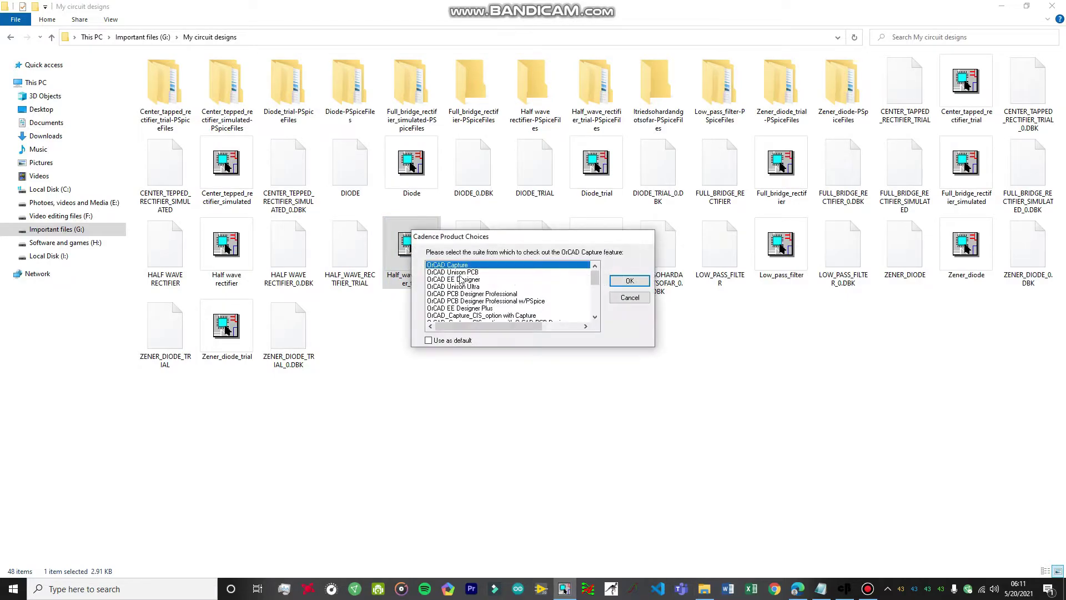
{"action": "left_click", "coordinate": [506, 301]}
{"action": "left_click", "coordinate": [630, 281]}
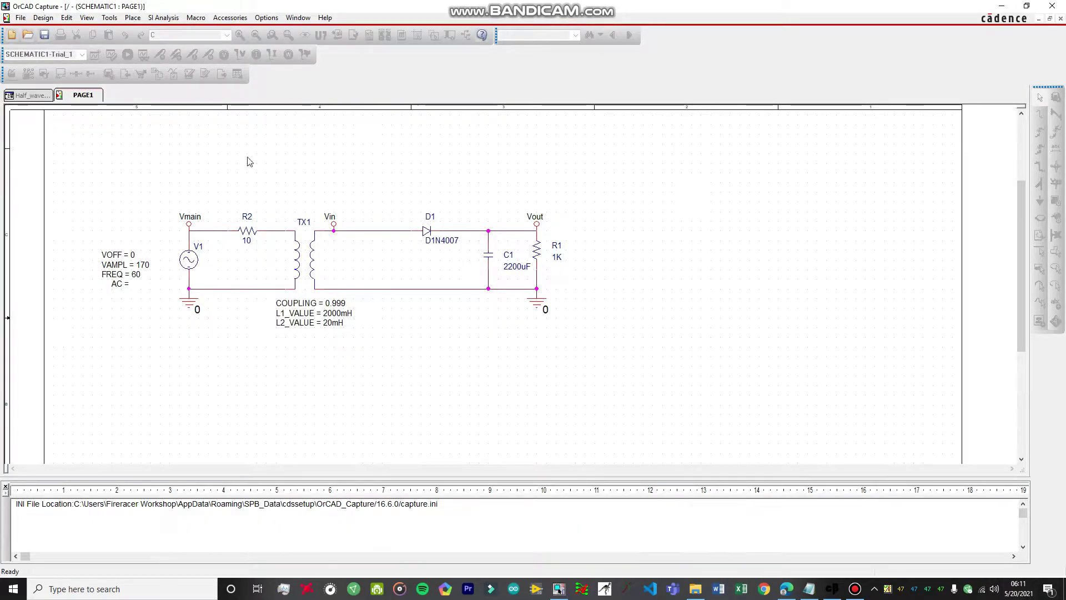
Close the Start Page so that the schematic page is displayed.
{"action": "right_click", "coordinate": [139, 97]}
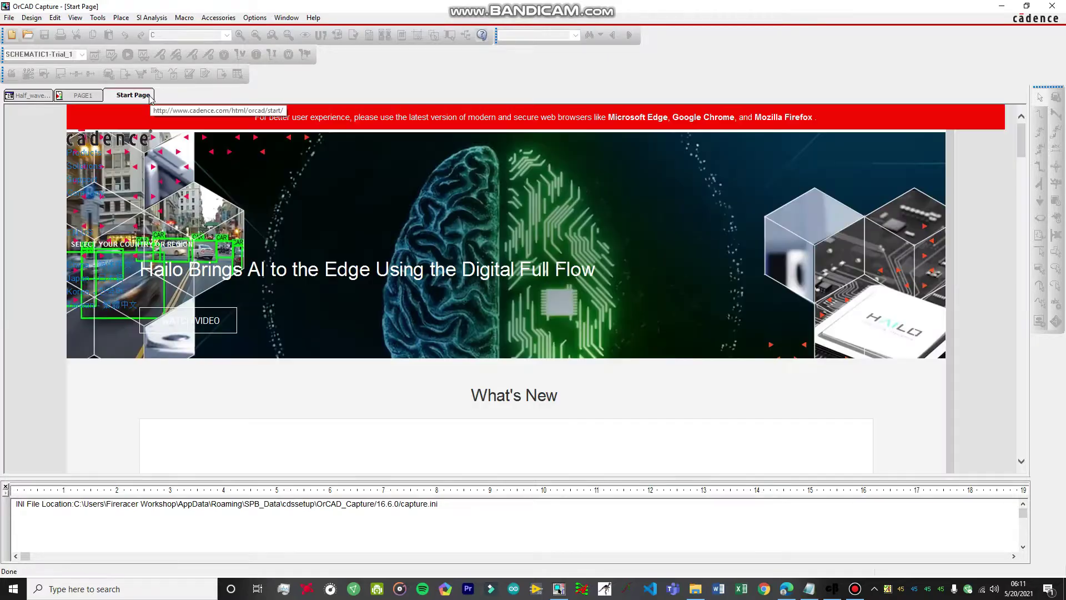
{"action": "right_click", "coordinate": [146, 97]}
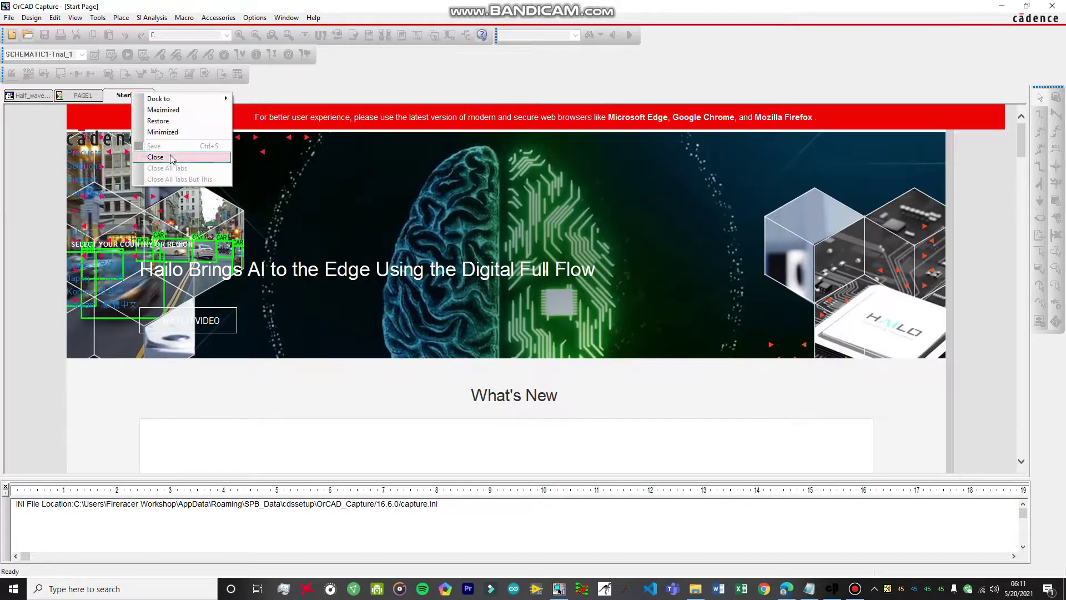
{"action": "left_click", "coordinate": [167, 159]}
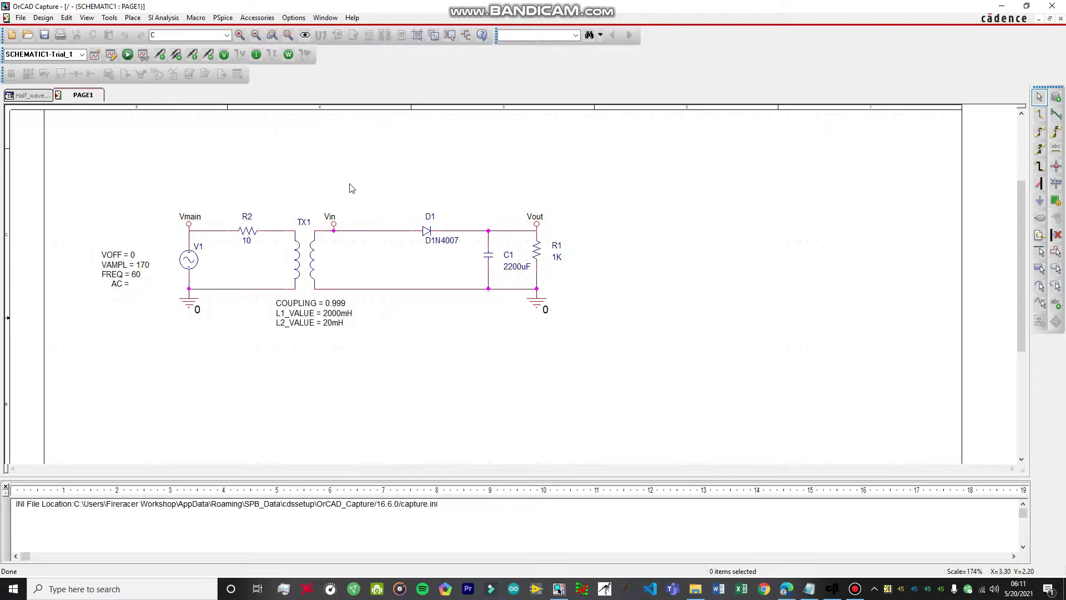
Delete the diode, capacitor, load resistor, wiring and ground on the transformer's secondary side, and shift the transformer's value text slightly left.
{"action": "left_click_drag", "start_coordinate": [334, 182], "coordinate": [585, 310]}
{"action": "key", "text": "Delete"}
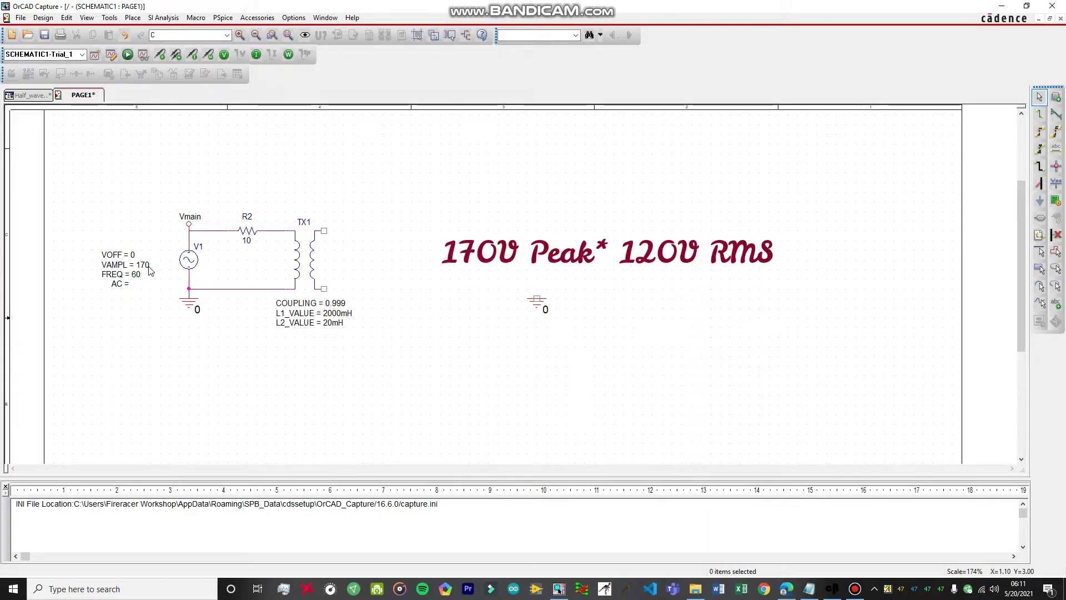
{"action": "left_click", "coordinate": [345, 304]}
{"action": "left_click_drag", "start_coordinate": [333, 307], "coordinate": [308, 314]}
{"action": "left_click", "coordinate": [396, 363]}
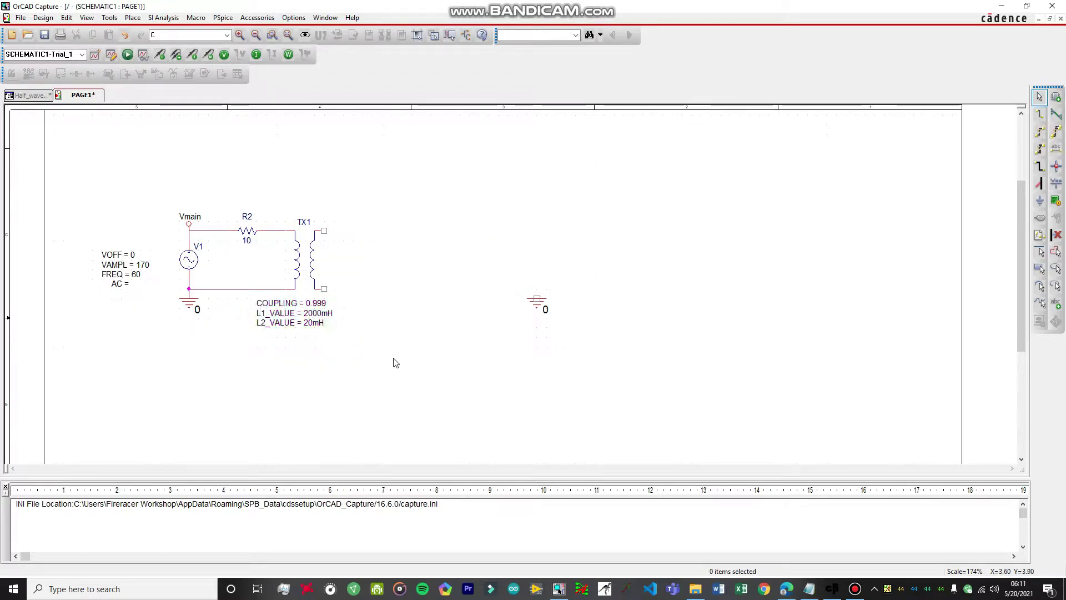
{"action": "left_click", "coordinate": [543, 305]}
{"action": "key", "text": "Delete"}
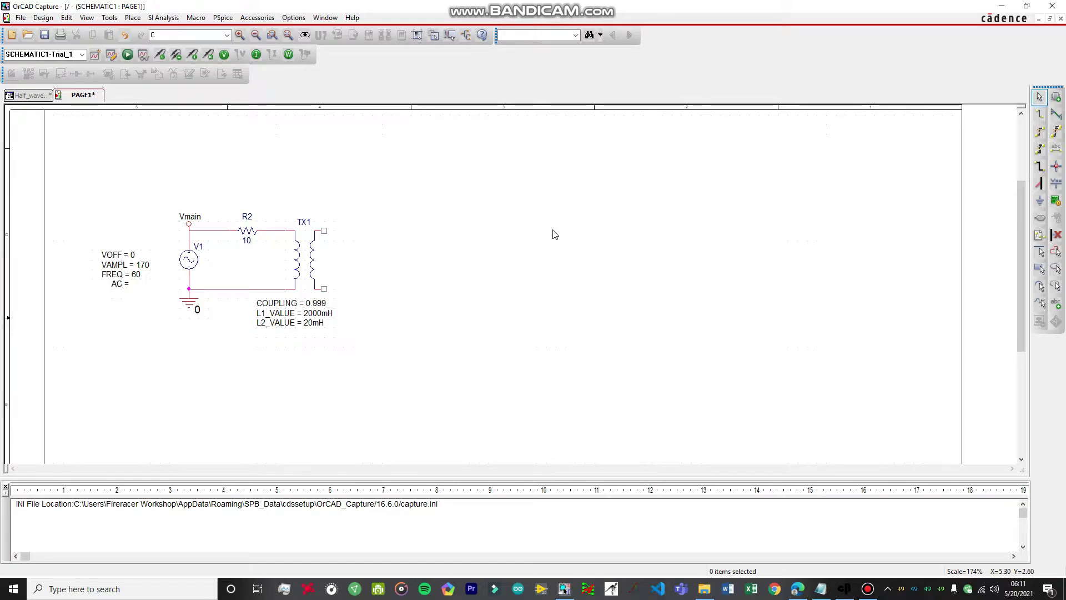
{"action": "key", "text": "p"}
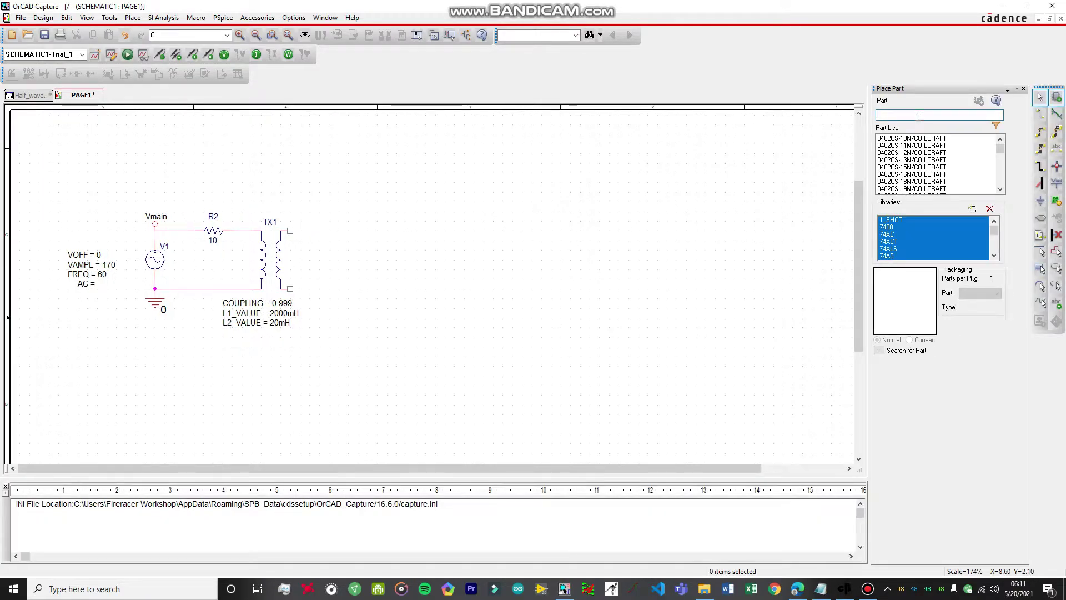
{"action": "type", "text": "D"}
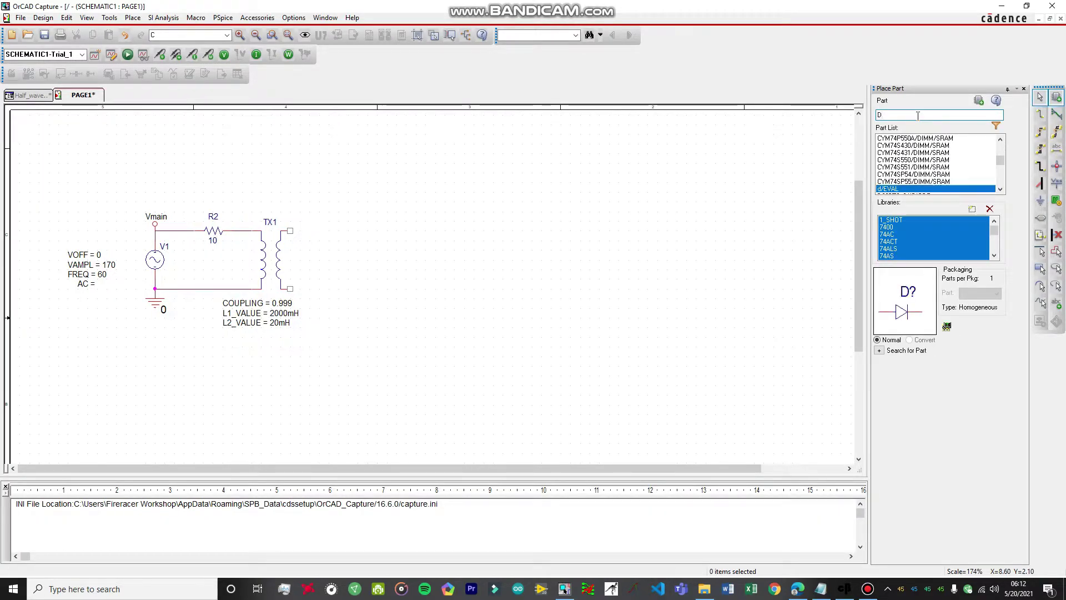
{"action": "type", "text": "1n4007"}
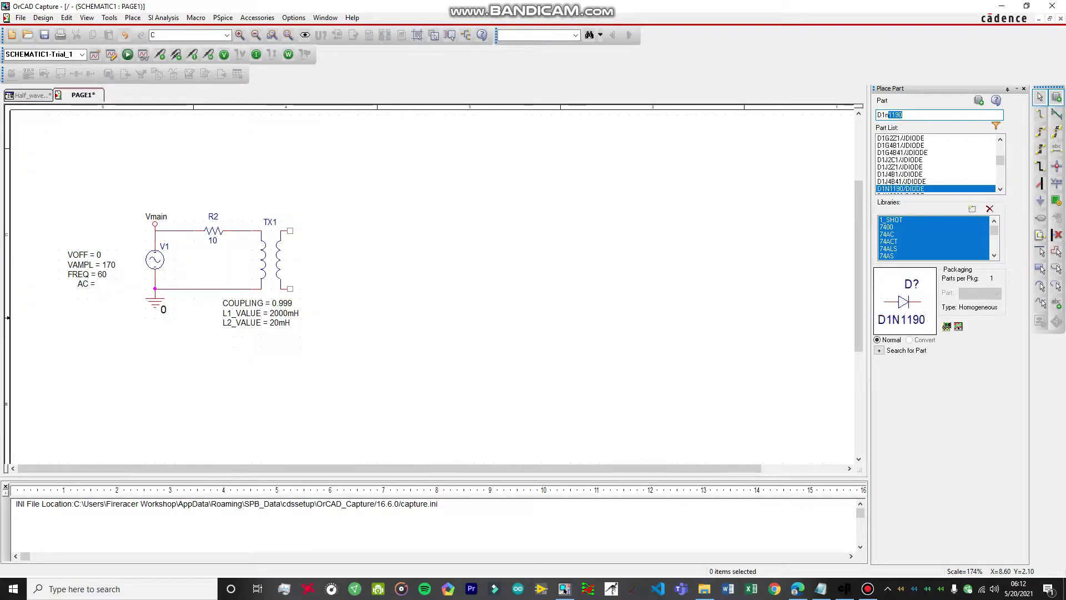
{"action": "key", "text": "Return"}
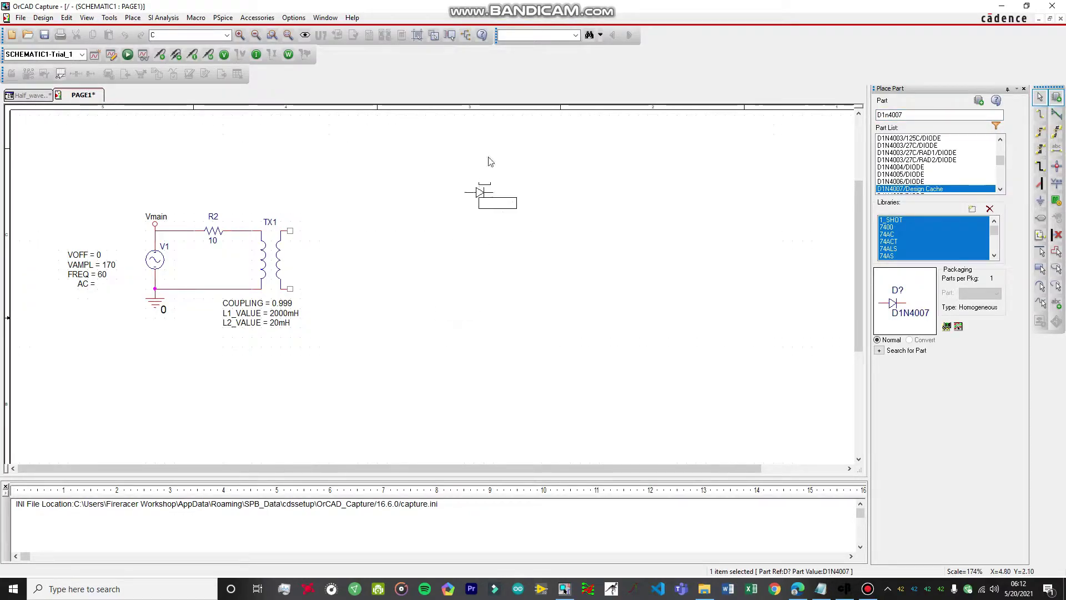
{"action": "key", "text": "Escape"}
Place four D1N4007 diodes from the DIODE library in a column beside the transformer secondary, mirroring the middle two.
{"action": "double_click", "coordinate": [900, 115]}
{"action": "type", "text": "D1"}
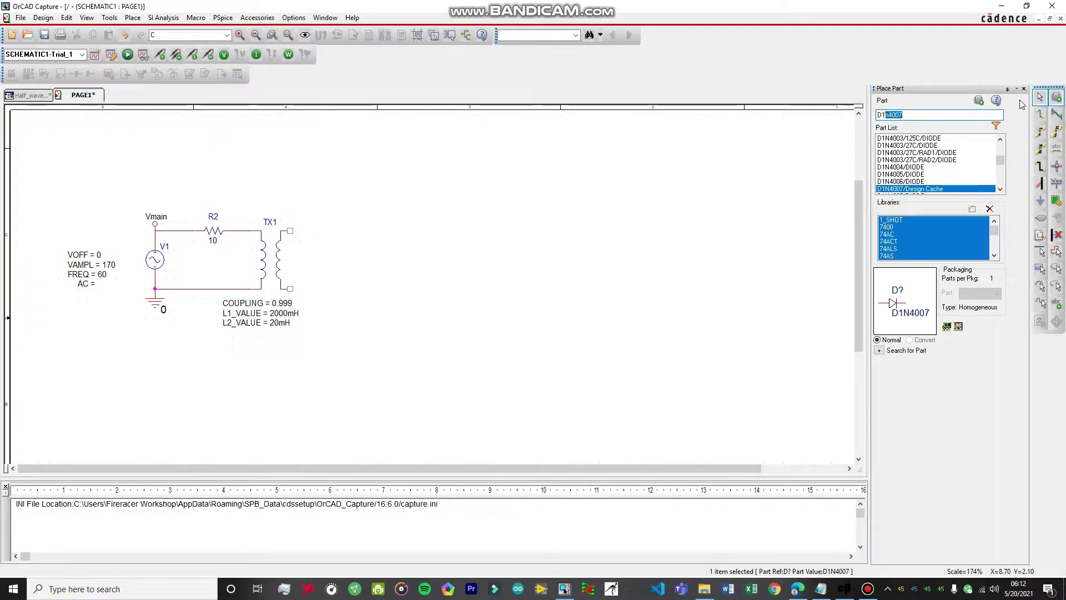
{"action": "type", "text": "N400"}
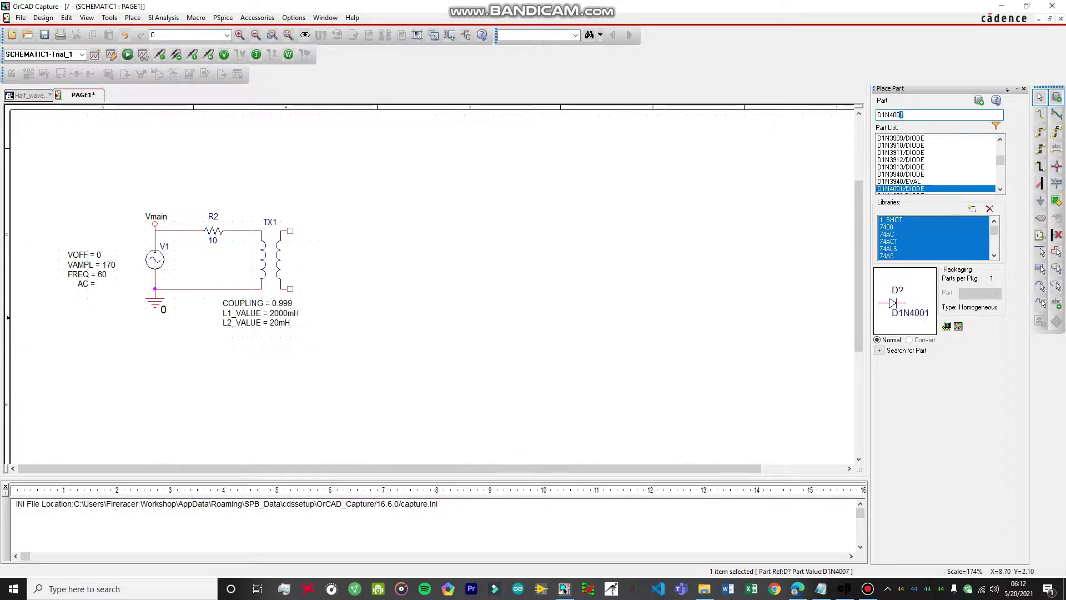
{"action": "type", "text": "7"}
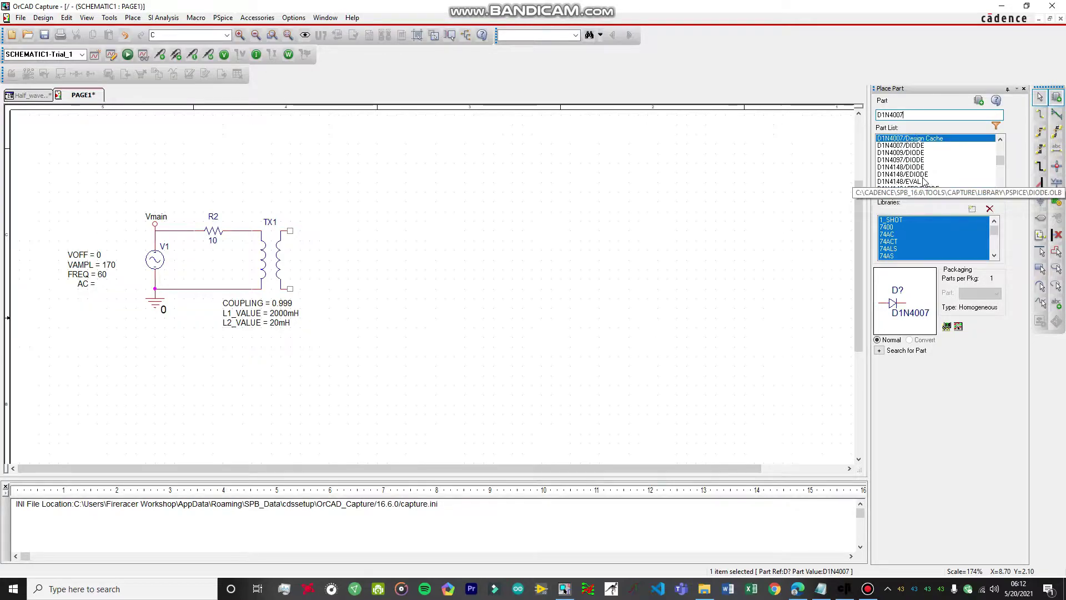
{"action": "left_click", "coordinate": [914, 147]}
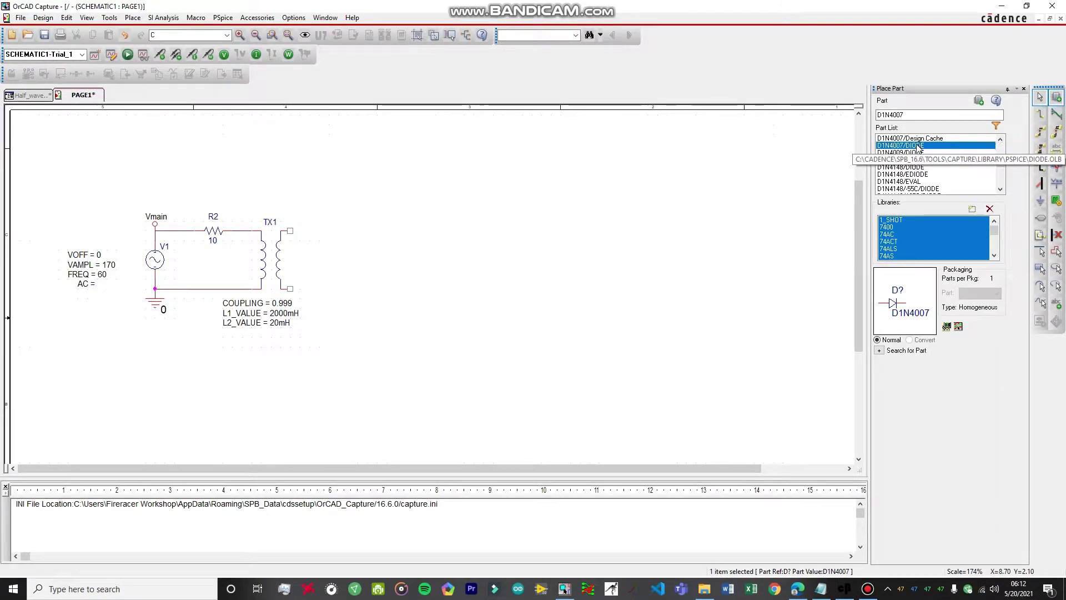
{"action": "double_click", "coordinate": [918, 145]}
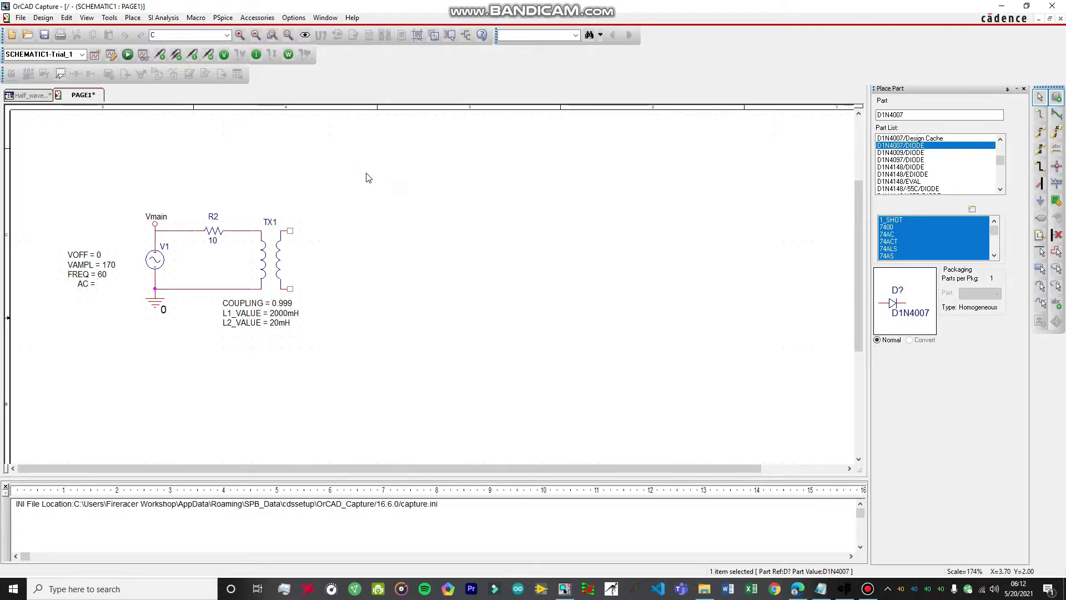
{"action": "left_click", "coordinate": [369, 182]}
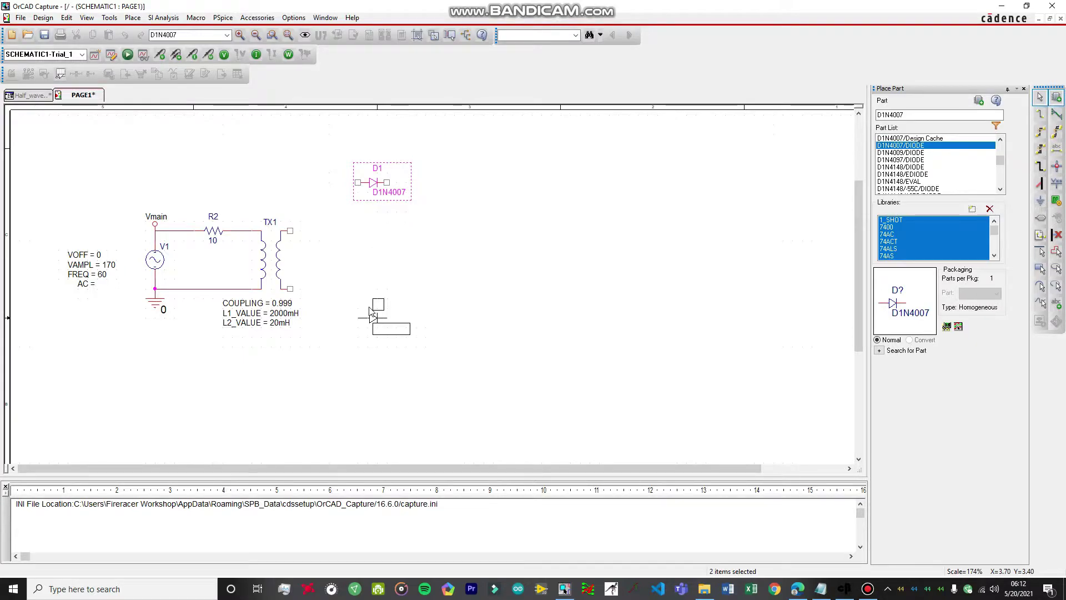
{"action": "left_click", "coordinate": [370, 309]}
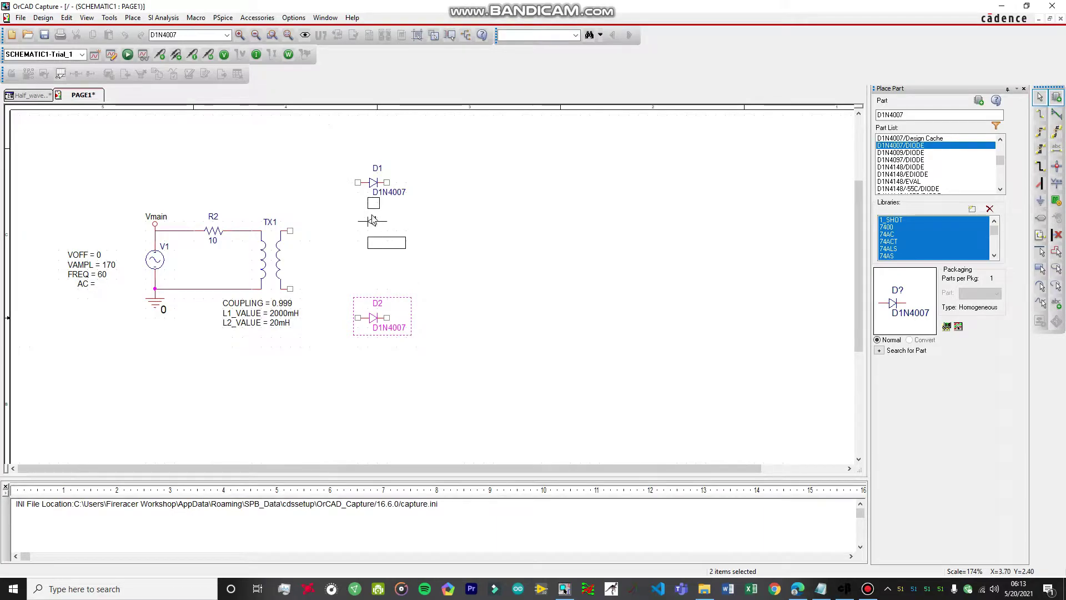
{"action": "left_click", "coordinate": [372, 221]}
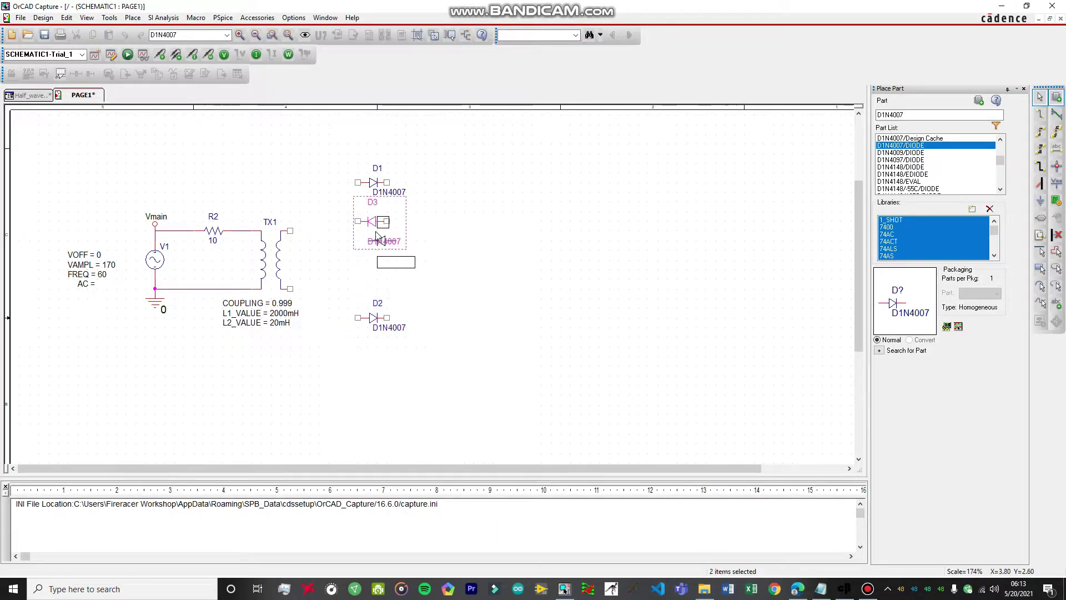
{"action": "left_click", "coordinate": [364, 258]}
{"action": "key", "text": "Escape"}
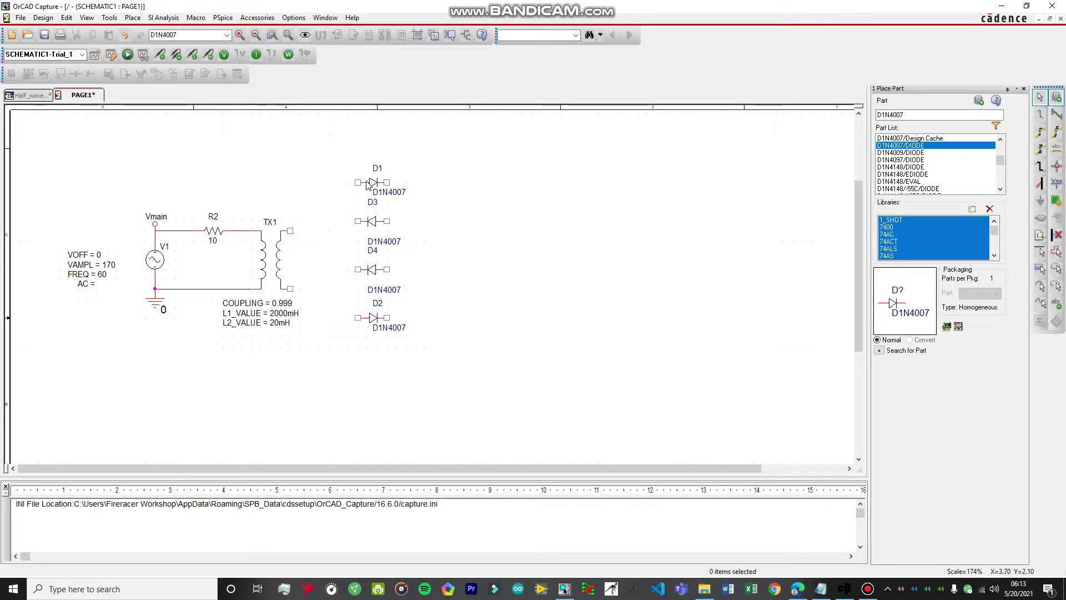
Place one 1k resistor R from the ANALOG library, rotated vertical, to the right of the diode column.
{"action": "key", "text": "w"}
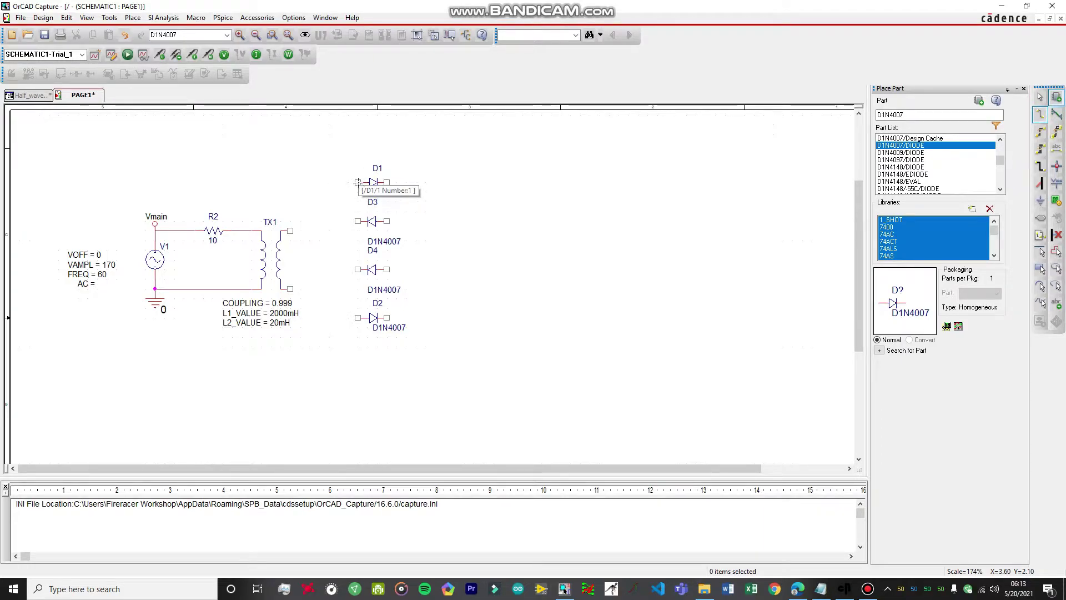
{"action": "left_click", "coordinate": [939, 115]}
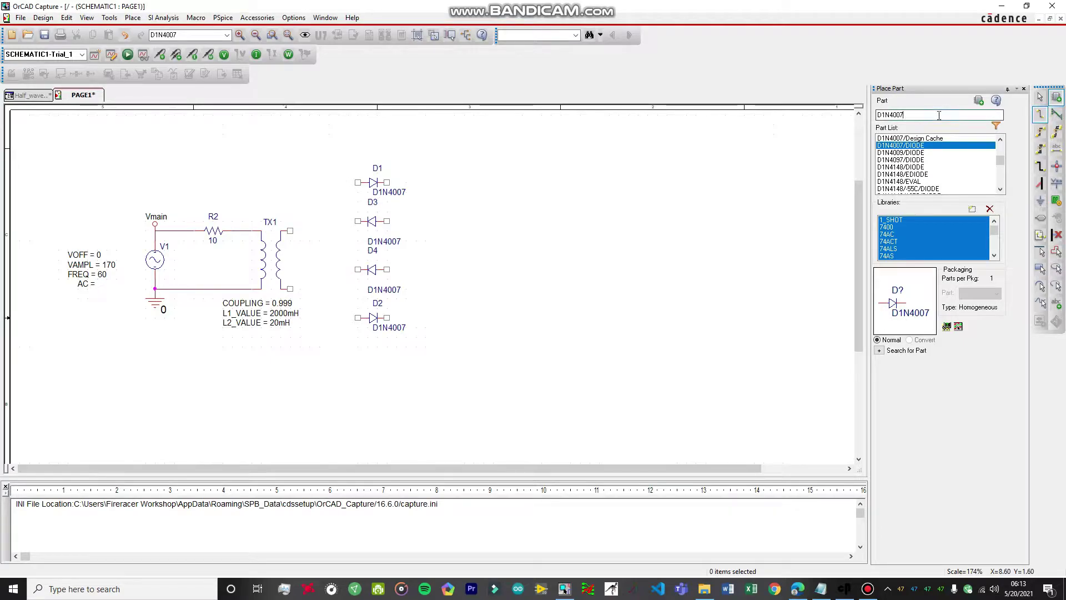
{"action": "key", "text": "BackSpace"}
{"action": "key", "text": "BackSpace"}
{"action": "key", "text": "BackSpace"}
{"action": "key", "text": "BackSpace"}
{"action": "key", "text": "BackSpace"}
{"action": "key", "text": "BackSpace"}
{"action": "key", "text": "BackSpace"}
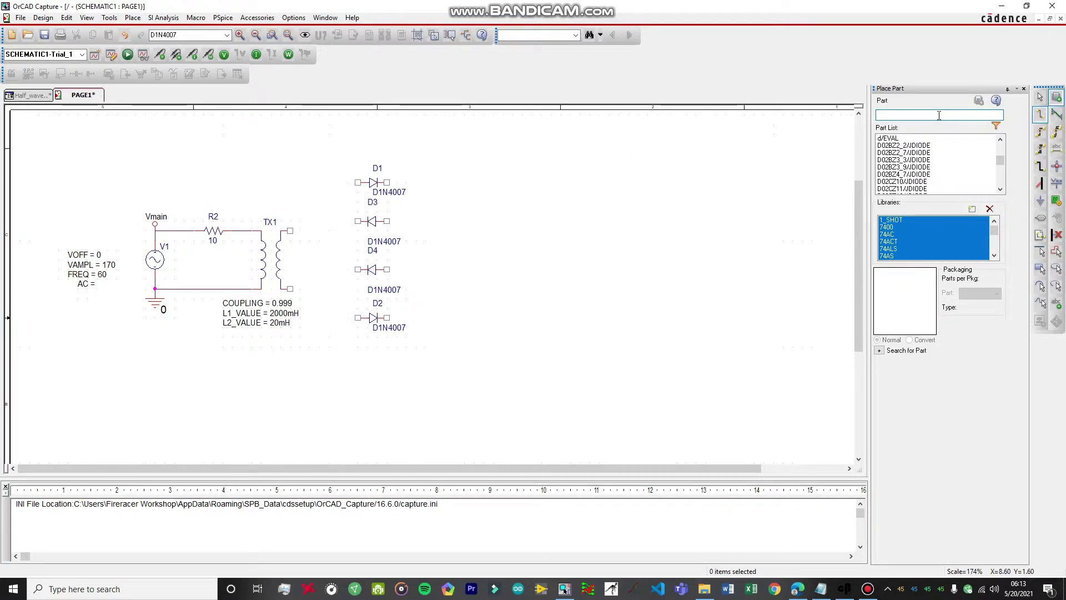
{"action": "type", "text": "R"}
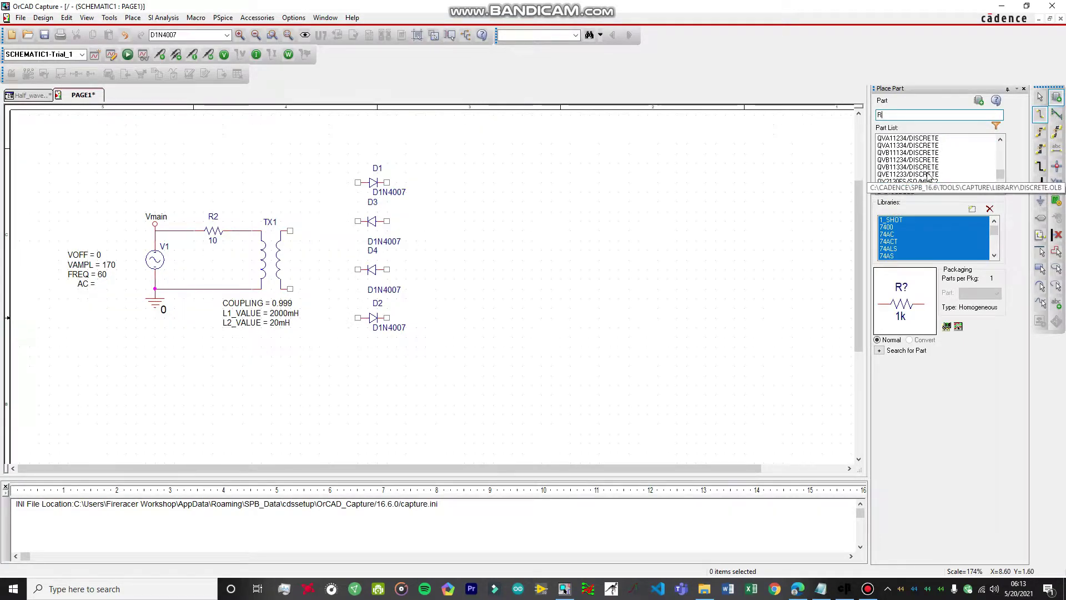
{"action": "scroll", "coordinate": [908, 178], "scroll_direction": "down", "scroll_amount": 2}
{"action": "left_click", "coordinate": [896, 153]}
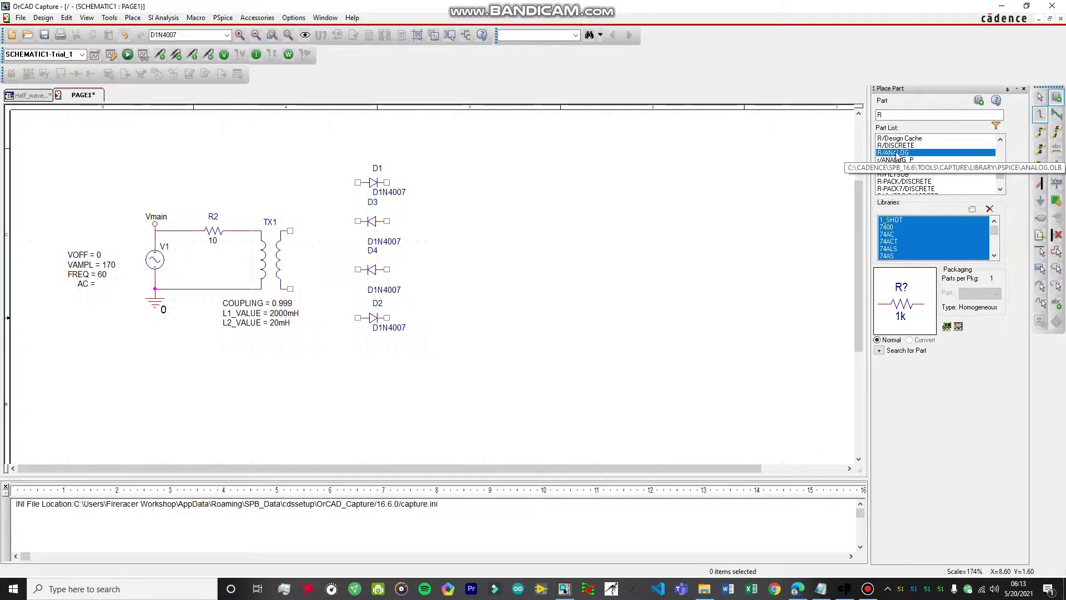
{"action": "double_click", "coordinate": [896, 155]}
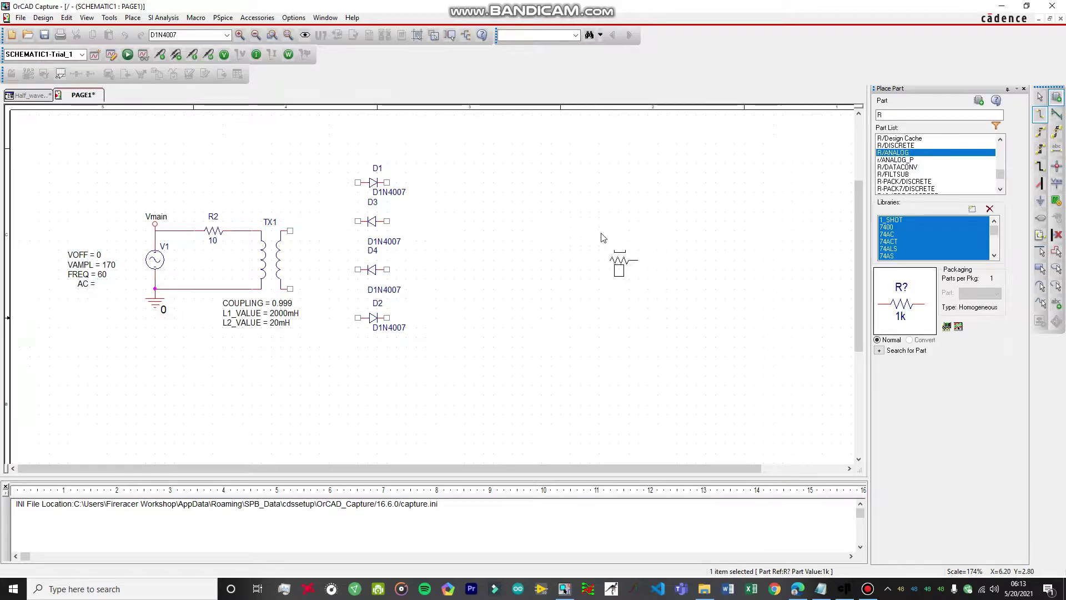
{"action": "key", "text": "r"}
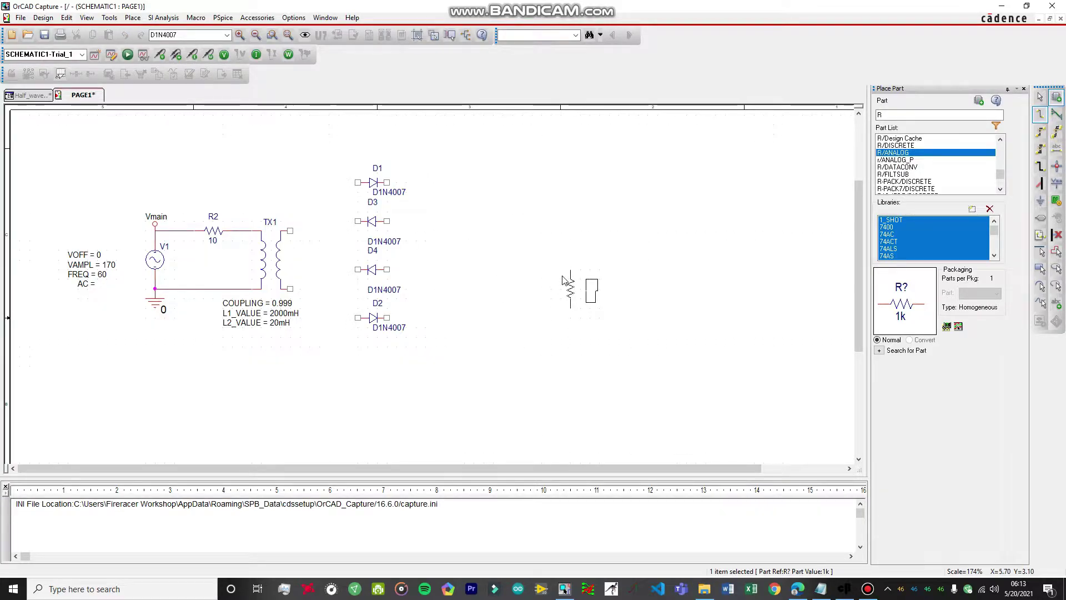
{"action": "left_click", "coordinate": [563, 279]}
{"action": "key", "text": "Escape"}
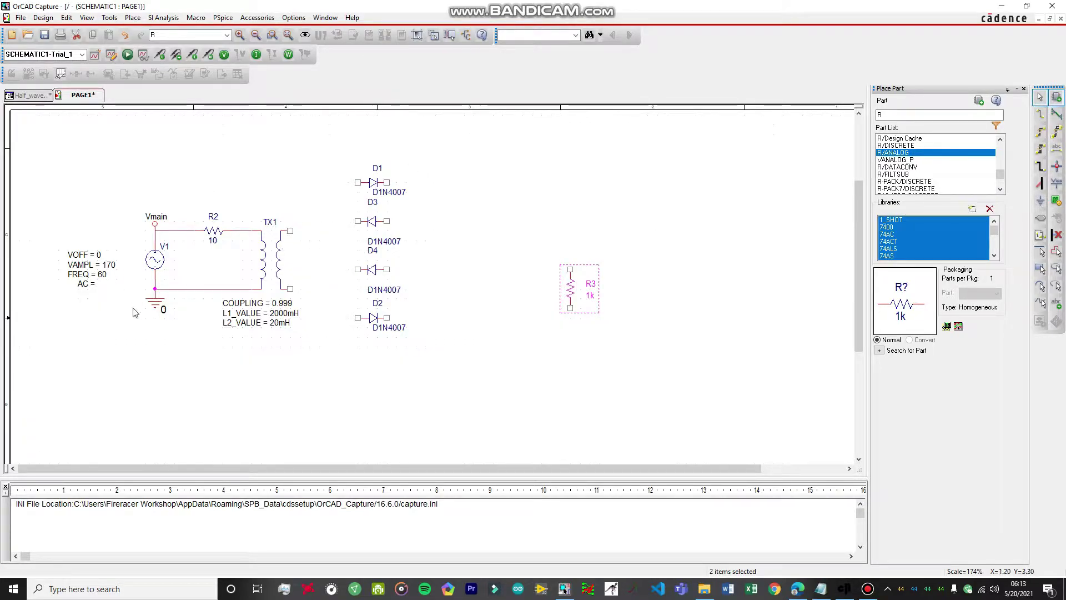
Delete the ground symbol below the AC source V1.
{"action": "left_click", "coordinate": [153, 306]}
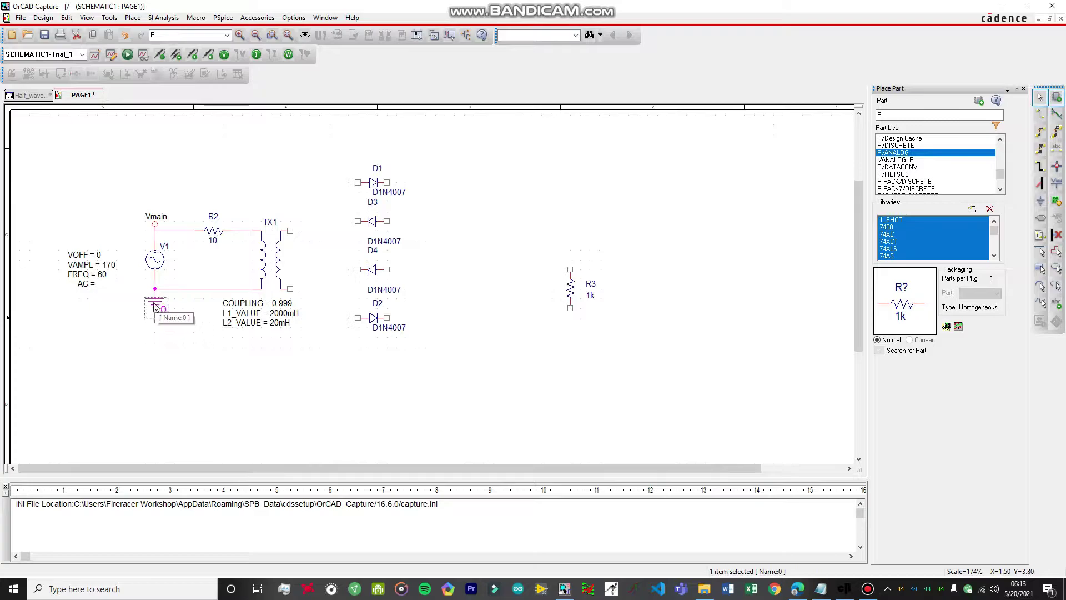
{"action": "key", "text": "Delete"}
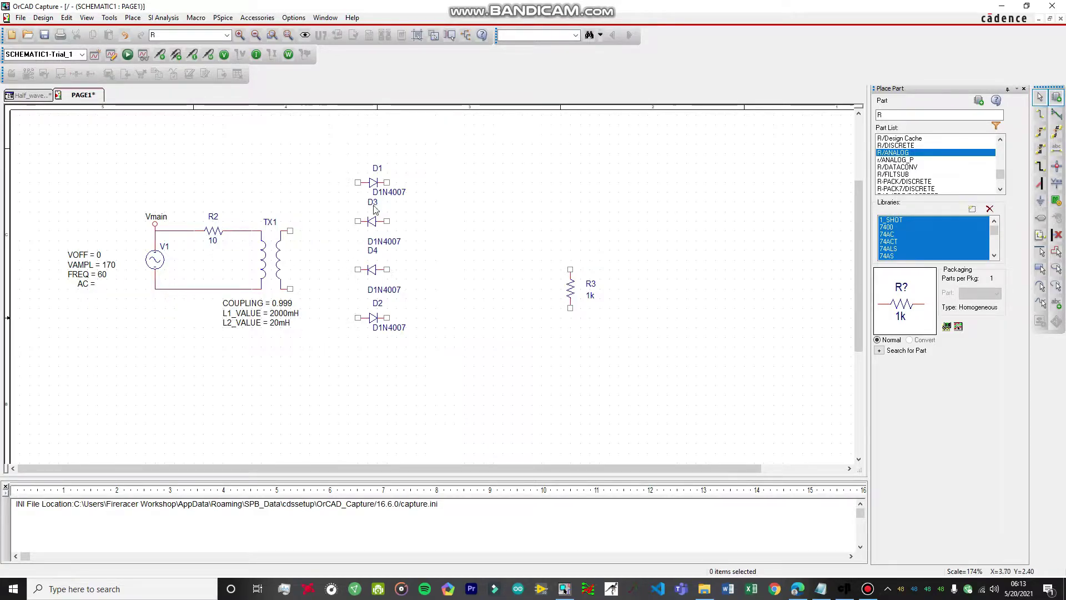
Wire the transformer's upper secondary pin to the left pins of diodes D3 and D1.
{"action": "key", "text": "w"}
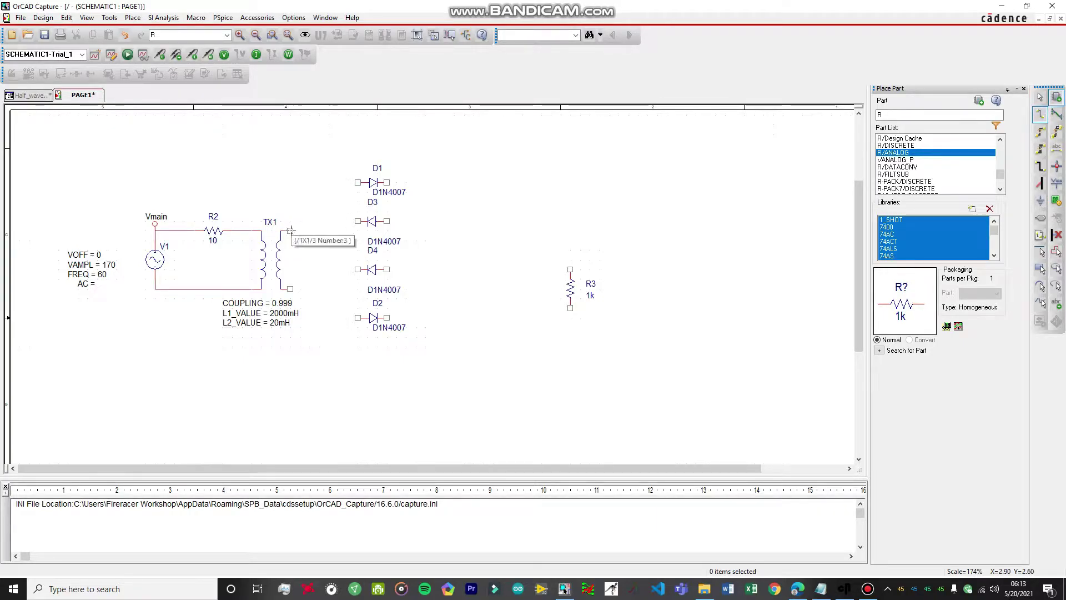
{"action": "left_click", "coordinate": [357, 221]}
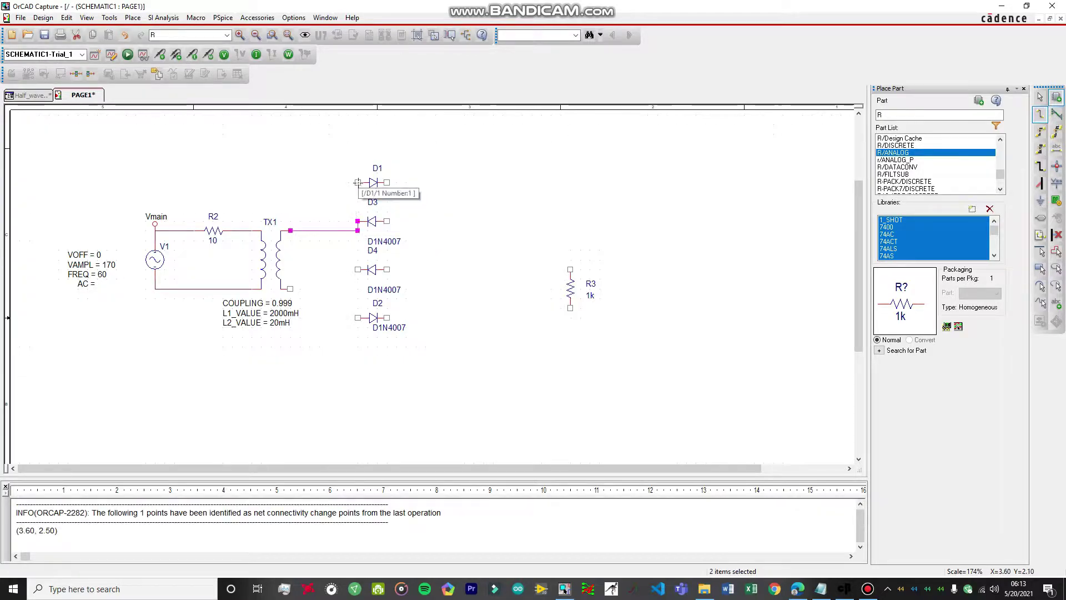
{"action": "left_click", "coordinate": [357, 221]}
{"action": "left_click", "coordinate": [357, 182]}
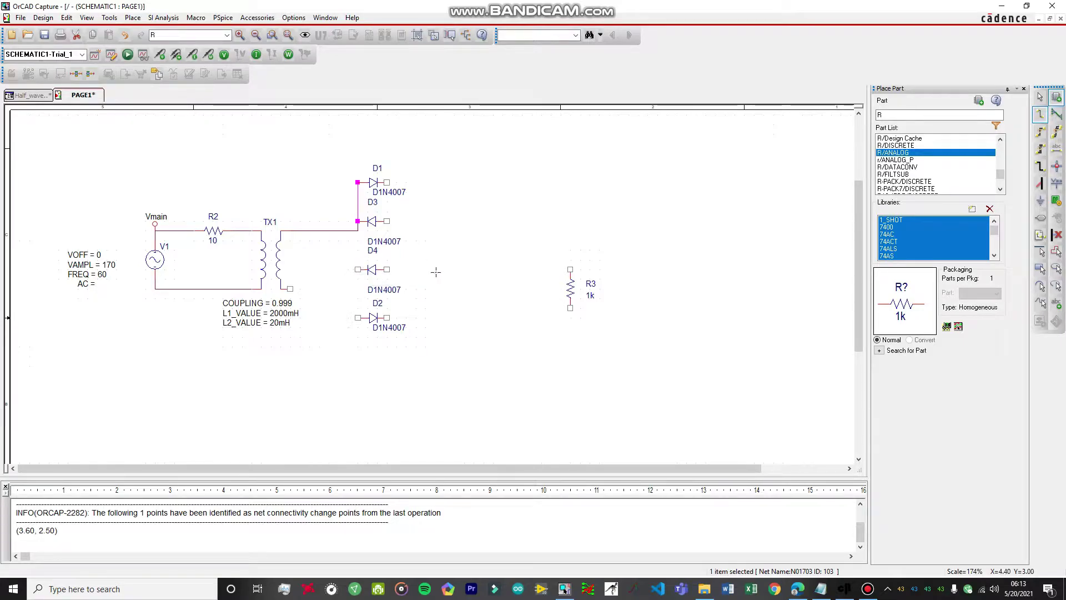
{"action": "key", "text": "Escape"}
Move diodes D2 and D4 down so D4 lines up with the transformer's lower secondary pin.
{"action": "left_click", "coordinate": [374, 320]}
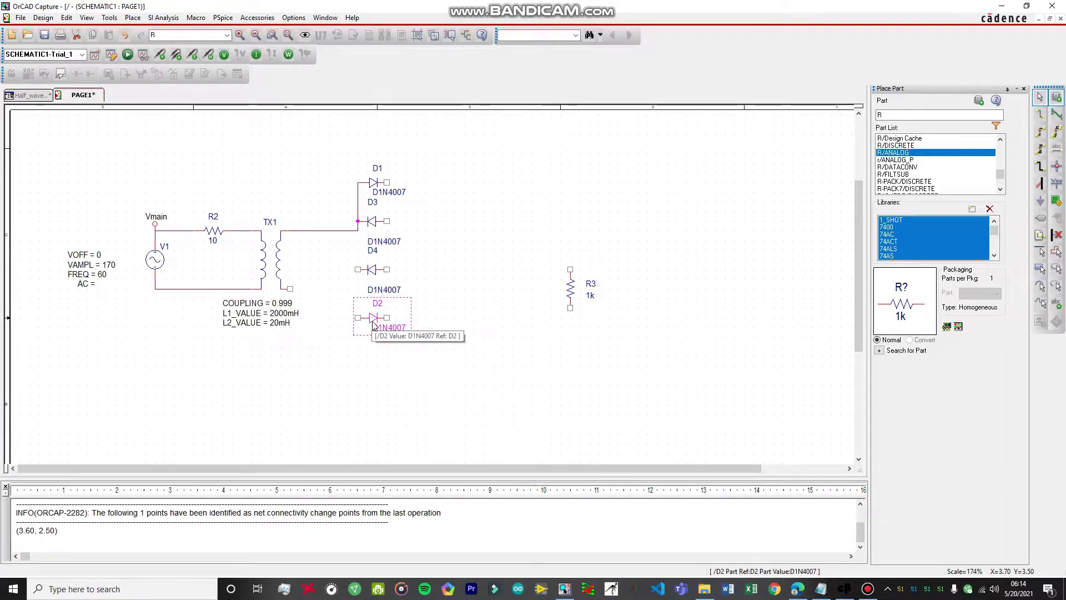
{"action": "left_click_drag", "start_coordinate": [373, 321], "coordinate": [375, 331]}
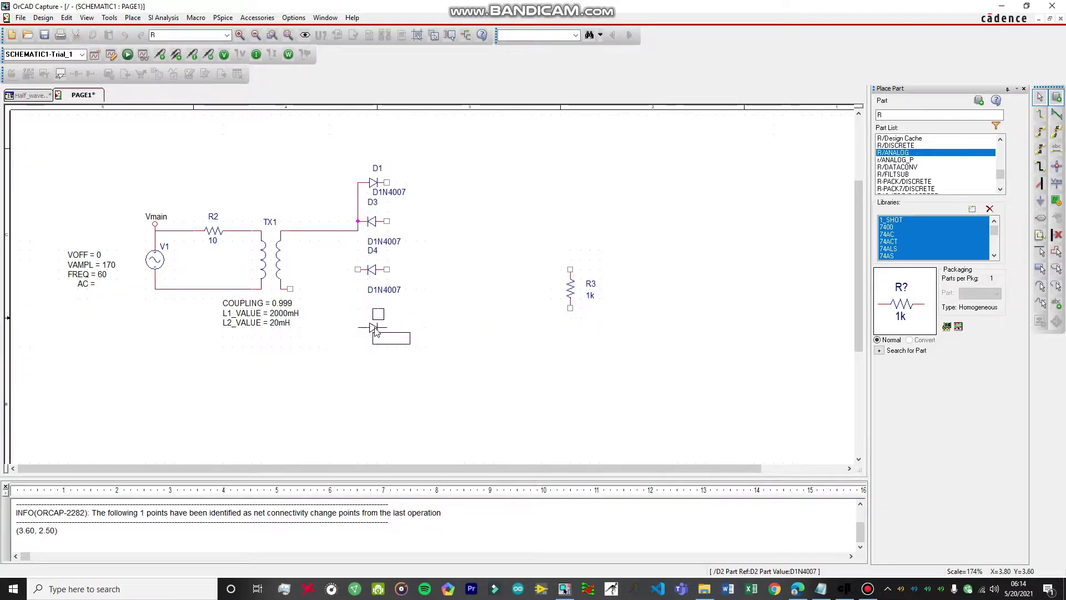
{"action": "double_click", "coordinate": [375, 277]}
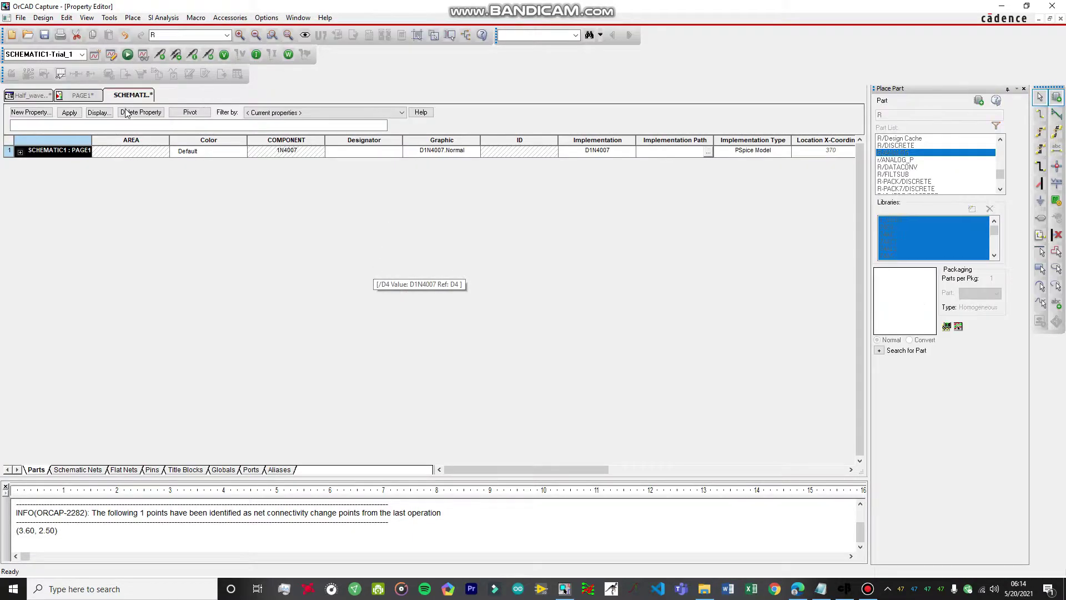
{"action": "right_click", "coordinate": [132, 95]}
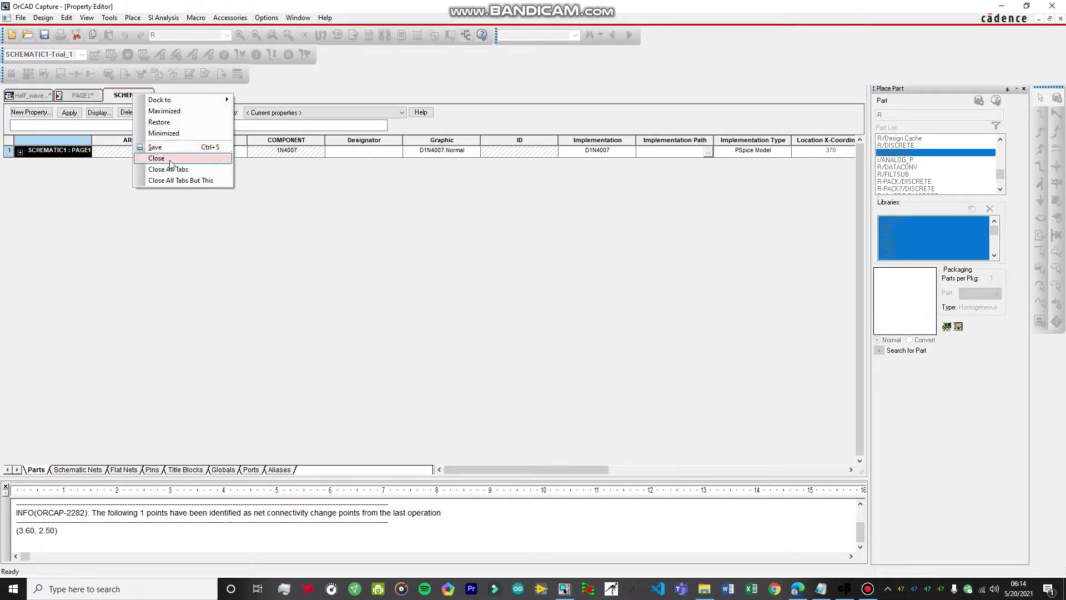
{"action": "left_click", "coordinate": [157, 158]}
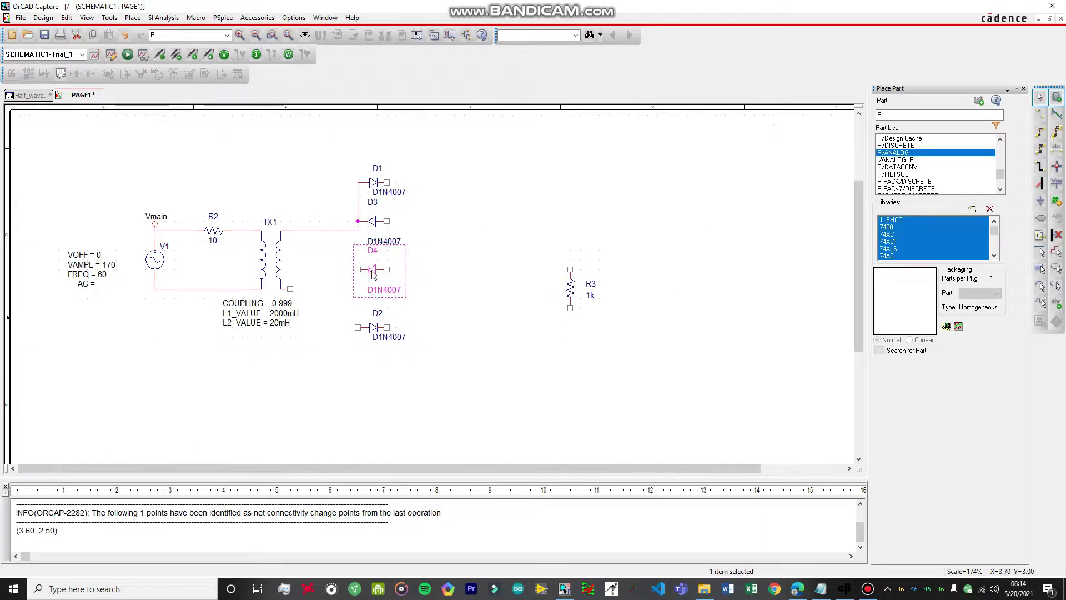
{"action": "mouse_move", "coordinate": [374, 275]}
{"action": "left_mouse_down"}
{"action": "mouse_move", "coordinate": [374, 292]}
{"action": "mouse_move", "coordinate": [362, 292]}
{"action": "left_mouse_up"}
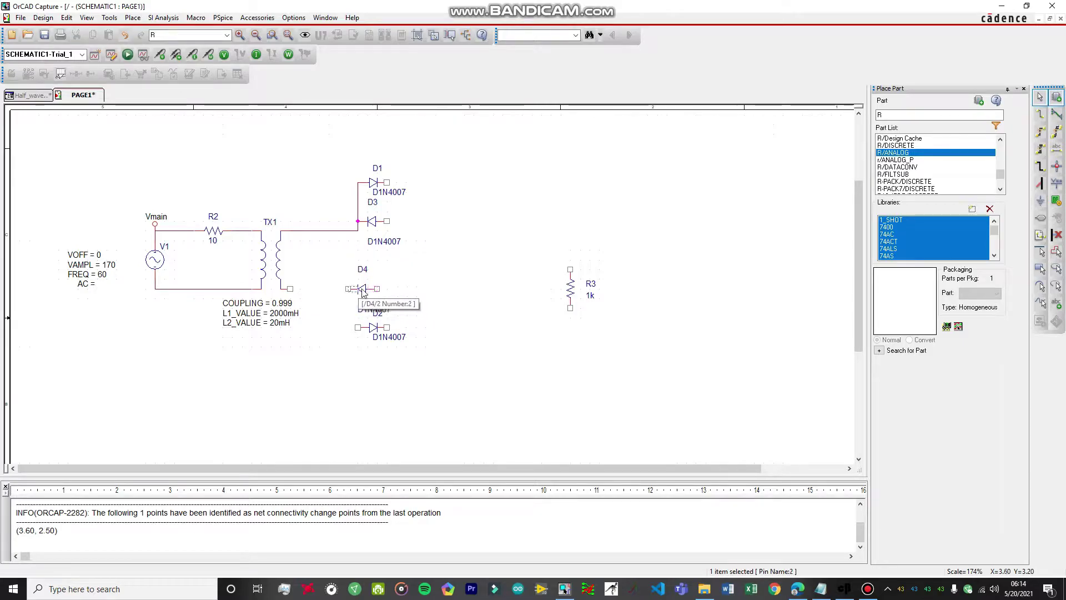
{"action": "double_click", "coordinate": [366, 290]}
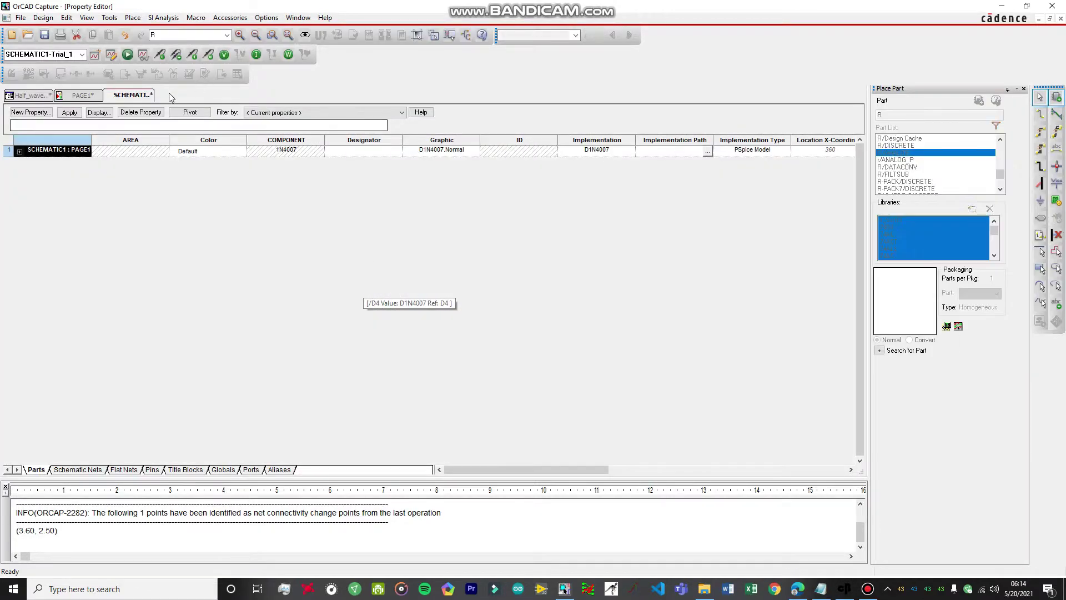
{"action": "right_click", "coordinate": [144, 96]}
{"action": "left_click", "coordinate": [161, 156]}
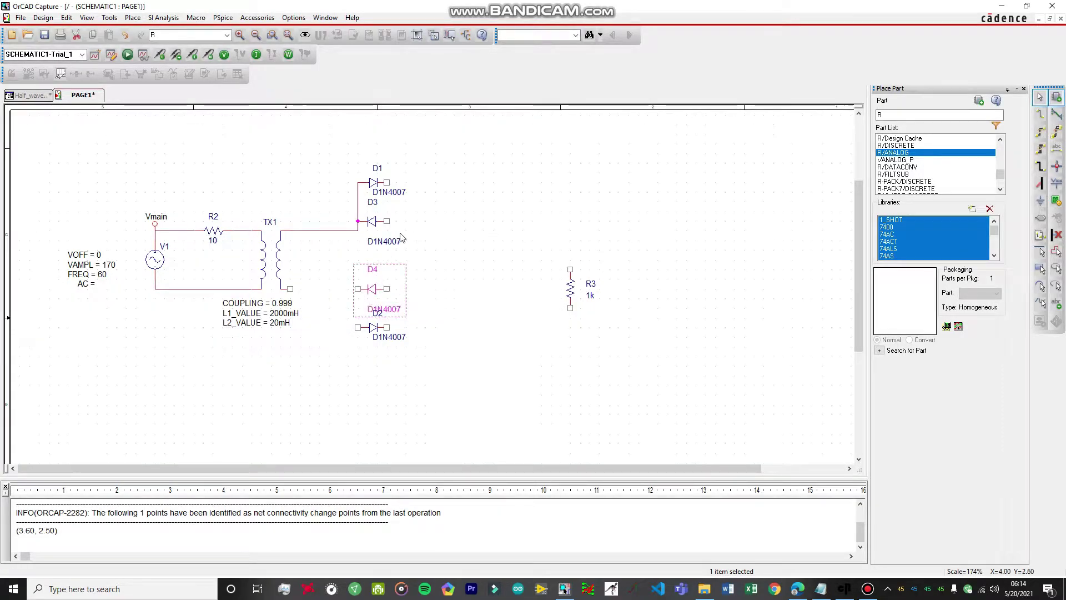
Move D3 down in line with the upper secondary wire and move D2 further down below D4.
{"action": "left_click_drag", "start_coordinate": [373, 224], "coordinate": [374, 231]}
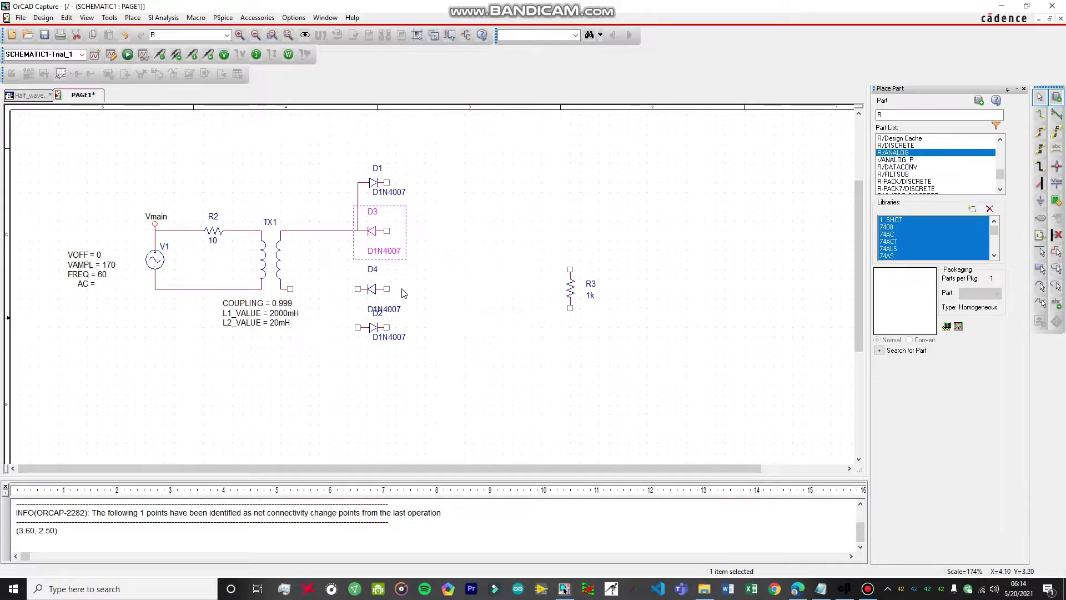
{"action": "left_click", "coordinate": [531, 270]}
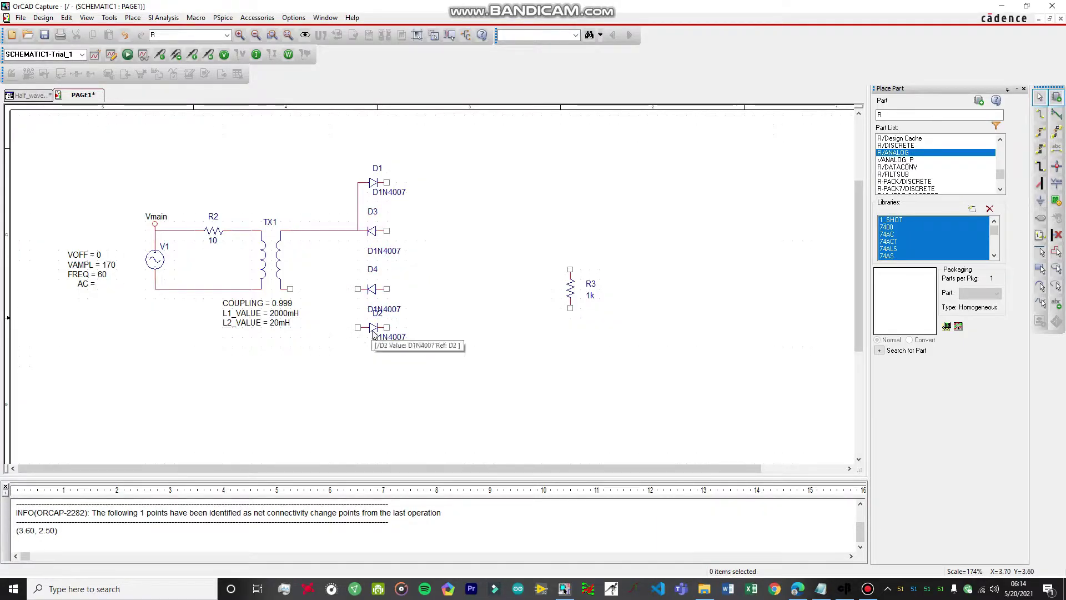
{"action": "left_click_drag", "start_coordinate": [382, 328], "coordinate": [375, 348]}
{"action": "left_click", "coordinate": [391, 302]}
Wire the transformer's lower secondary pin to the left pins of diodes D4 and D2.
{"action": "key", "text": "w"}
{"action": "left_click", "coordinate": [291, 289]}
{"action": "left_click", "coordinate": [358, 288]}
{"action": "left_click", "coordinate": [359, 290]}
{"action": "left_click", "coordinate": [358, 346]}
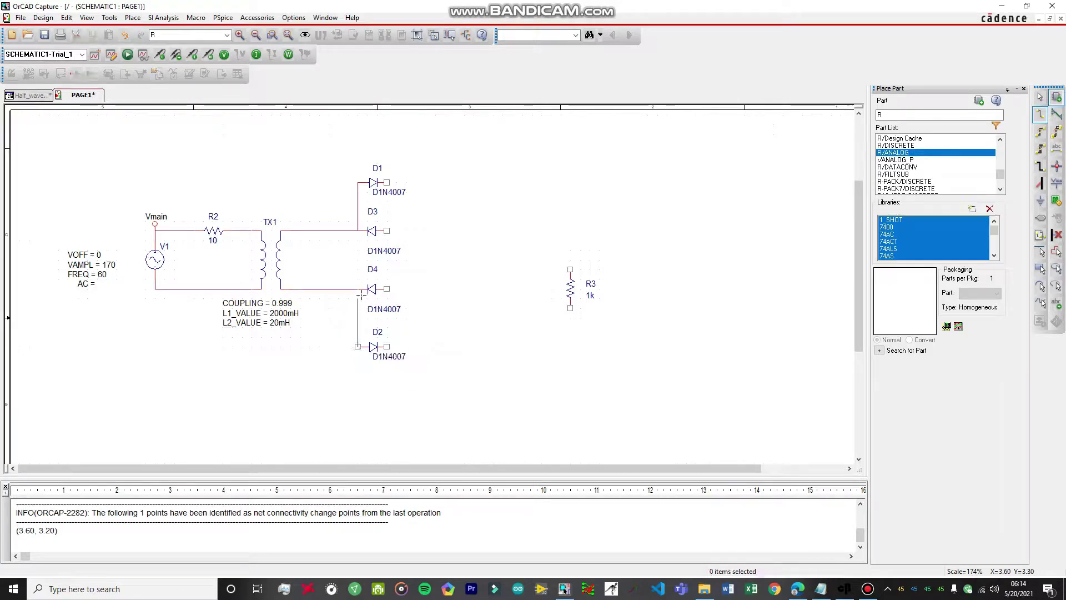
{"action": "key", "text": "Escape"}
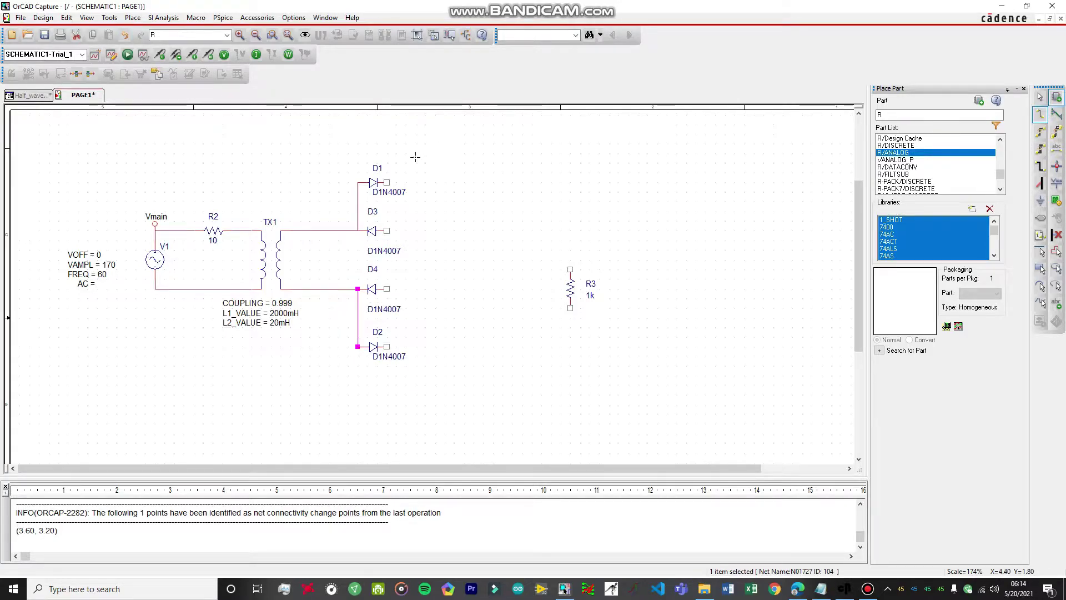
Wire the right pin of D1 to the right pin of D2, routing it around D3 and D4.
{"action": "left_click", "coordinate": [387, 182]}
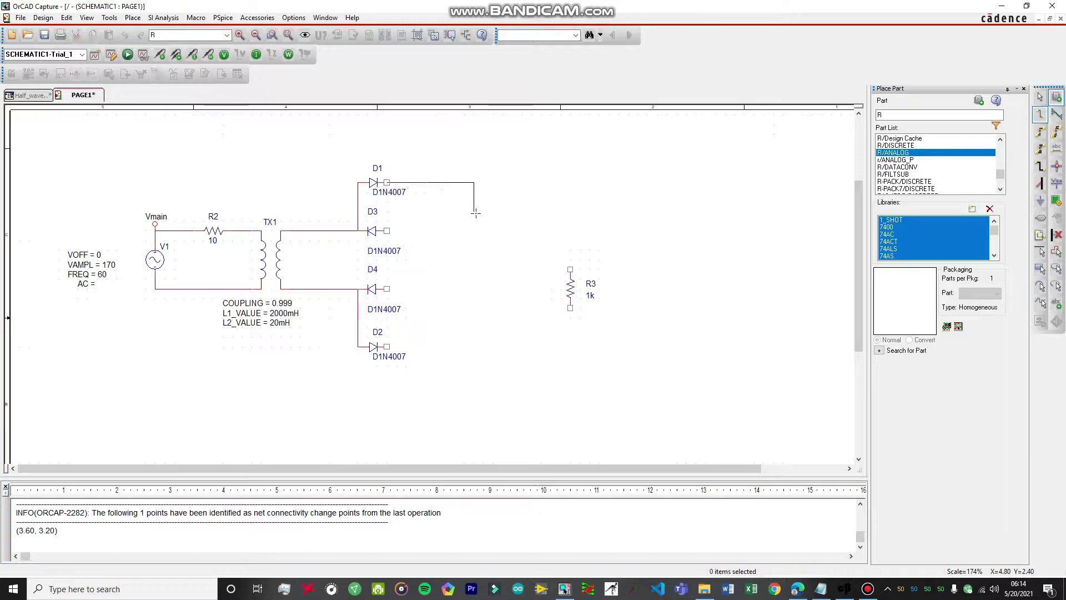
{"action": "left_click", "coordinate": [493, 337]}
{"action": "left_click", "coordinate": [387, 346]}
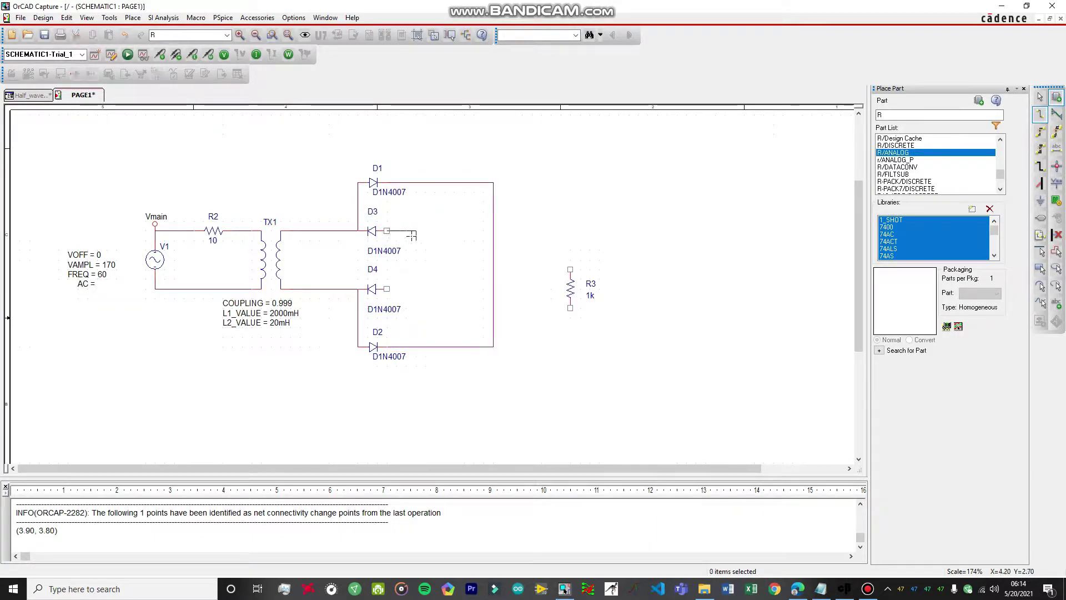
Wire the right pins of D3 and D4 together inside the D1–D2 loop.
{"action": "left_click", "coordinate": [416, 289]}
{"action": "left_click", "coordinate": [387, 288]}
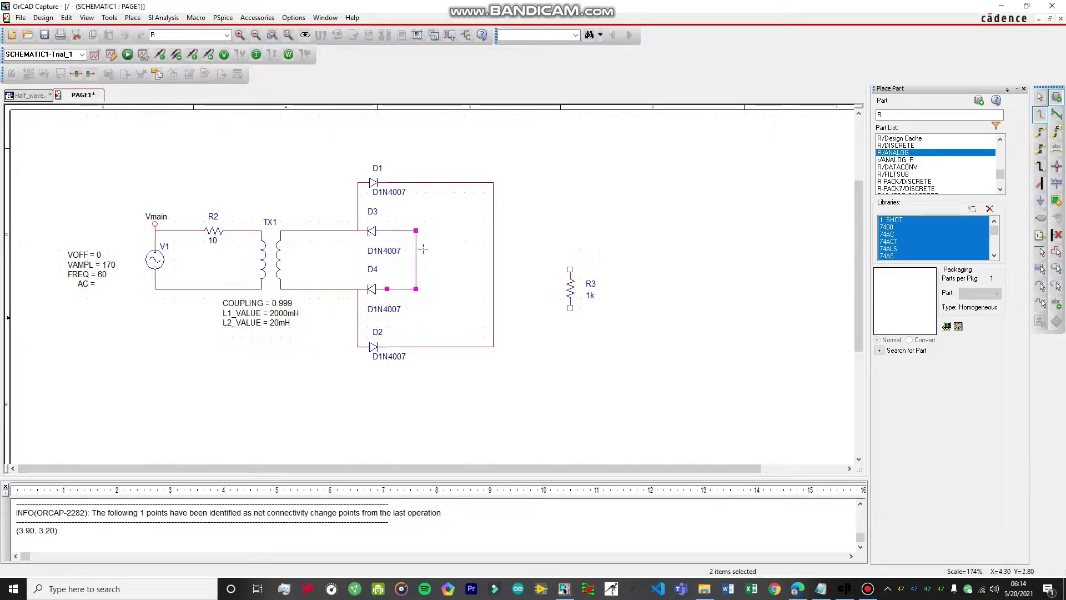
{"action": "key", "text": "Escape"}
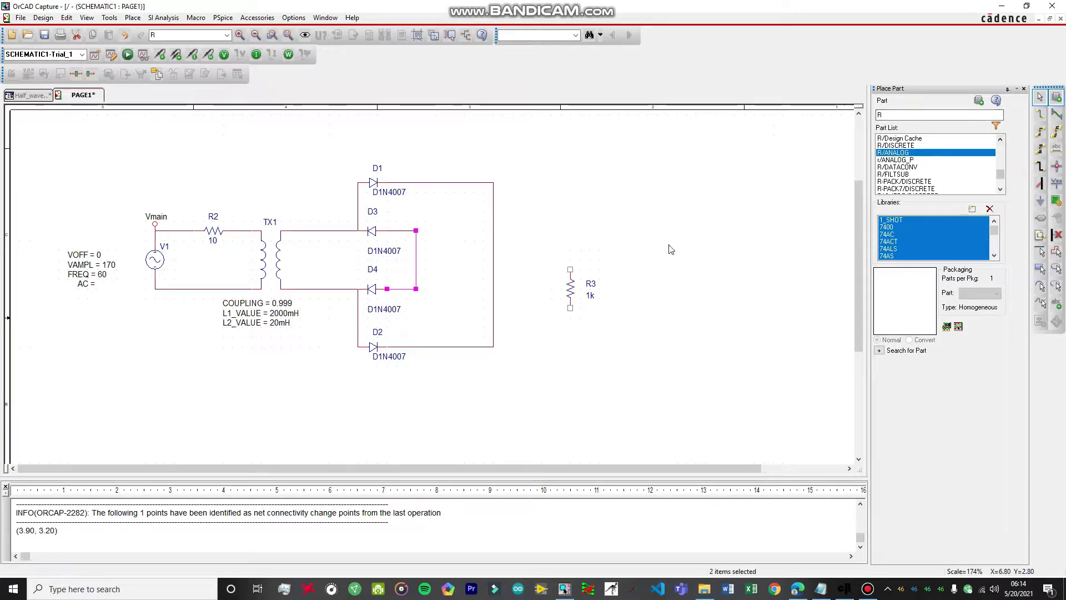
Wire the upper pin of load resistor R3 to the vertical wire joining D1 and D2.
{"action": "key", "text": "w"}
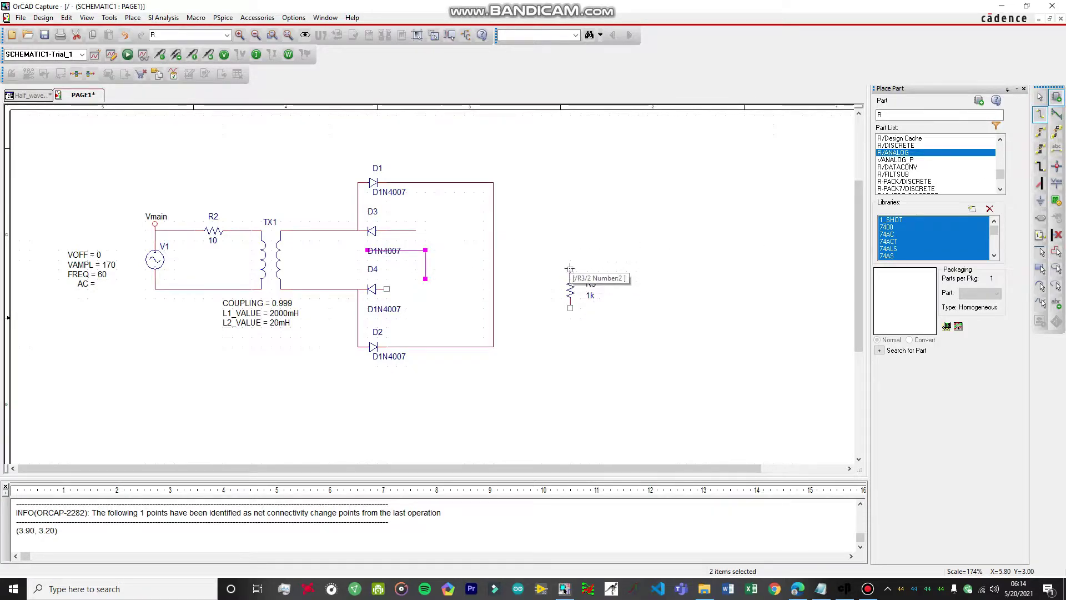
{"action": "left_click", "coordinate": [570, 268]}
{"action": "left_click", "coordinate": [494, 269]}
{"action": "key", "text": "Escape"}
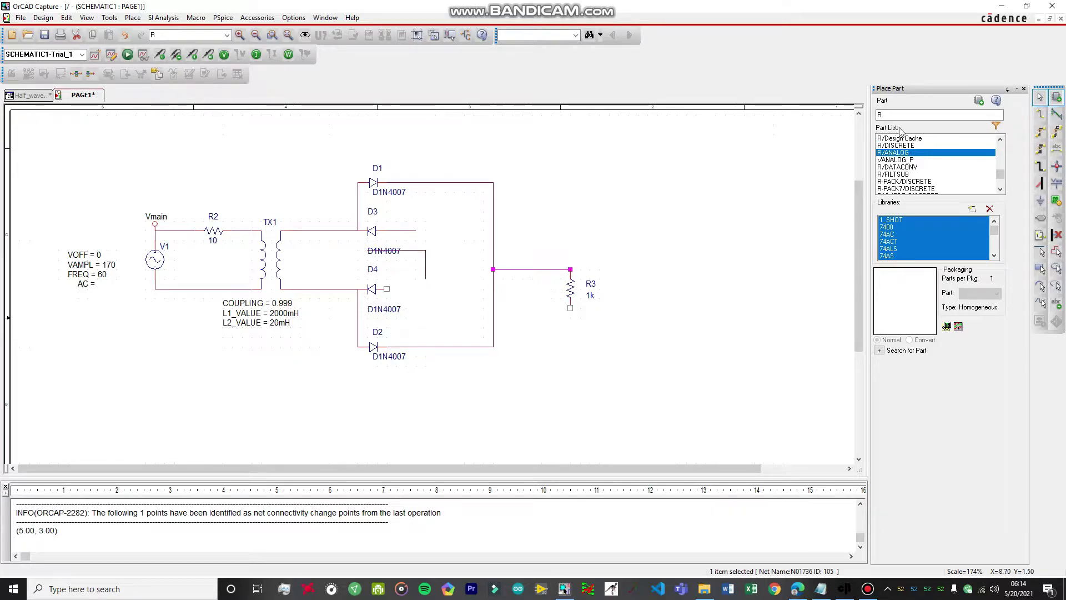
Place a 0/CAPSYM ground symbol just below and to the right of D4.
{"action": "left_click", "coordinate": [1040, 201]}
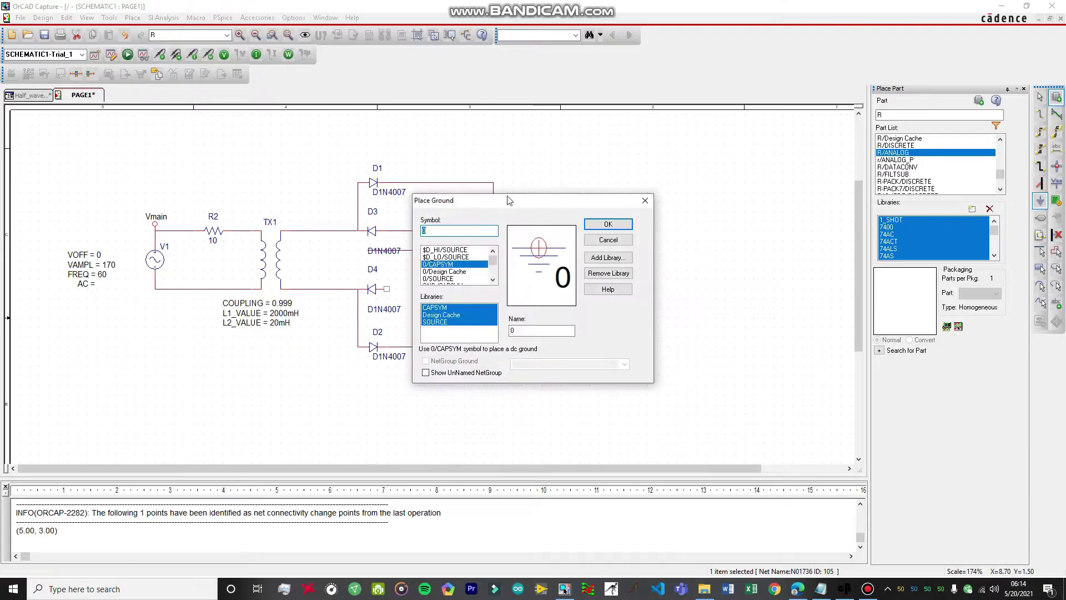
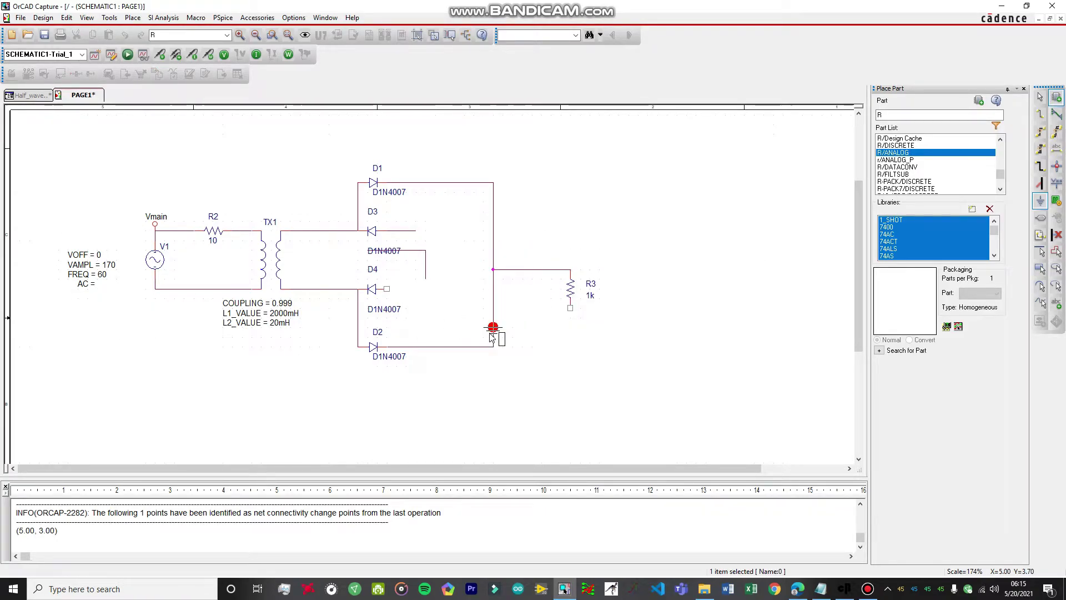
{"action": "left_click", "coordinate": [429, 321]}
{"action": "key", "text": "Escape"}
Delete the stray wire segments beside the right pins of D3 and D4.
{"action": "left_click", "coordinate": [413, 255]}
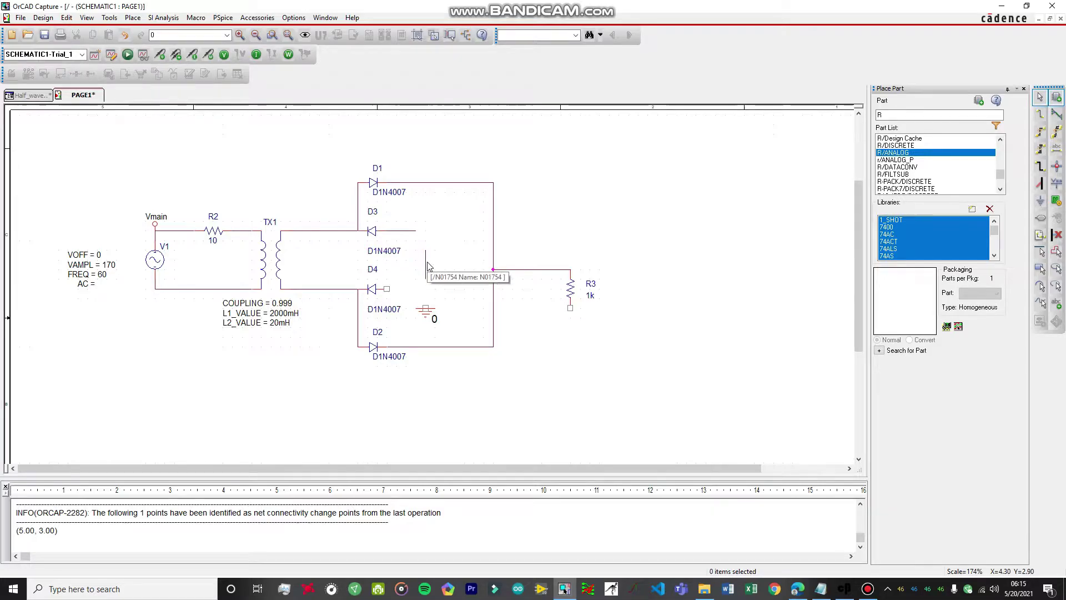
{"action": "left_click", "coordinate": [416, 232]}
{"action": "key", "text": "Delete"}
Wire the right pins of D3 and D4 together and connect their junction to the ground symbol below.
{"action": "key", "text": "w"}
{"action": "left_click", "coordinate": [399, 231]}
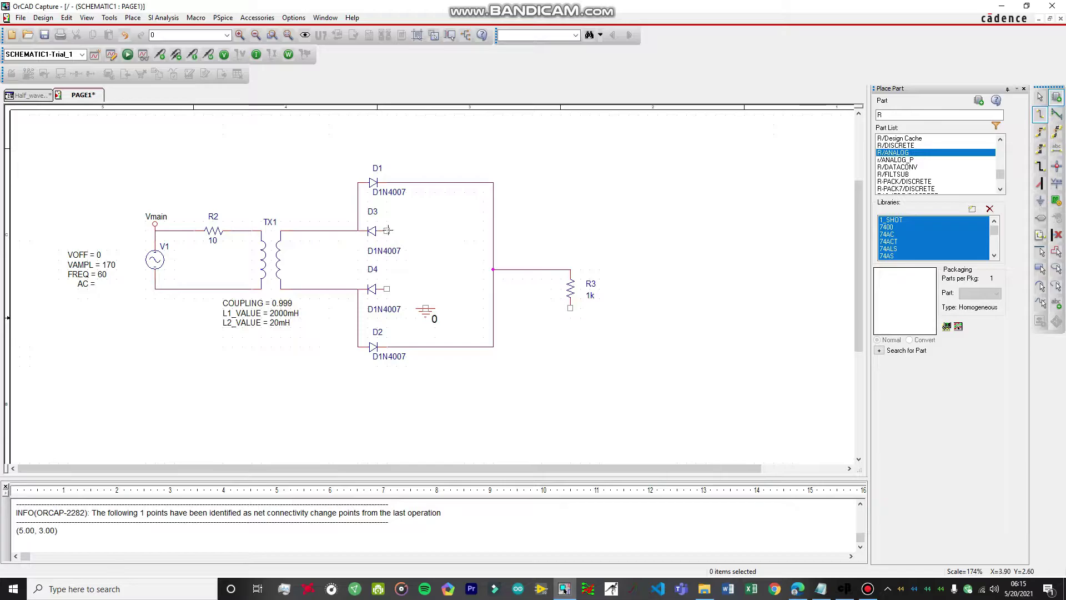
{"action": "left_click", "coordinate": [425, 288]}
{"action": "left_click", "coordinate": [387, 289]}
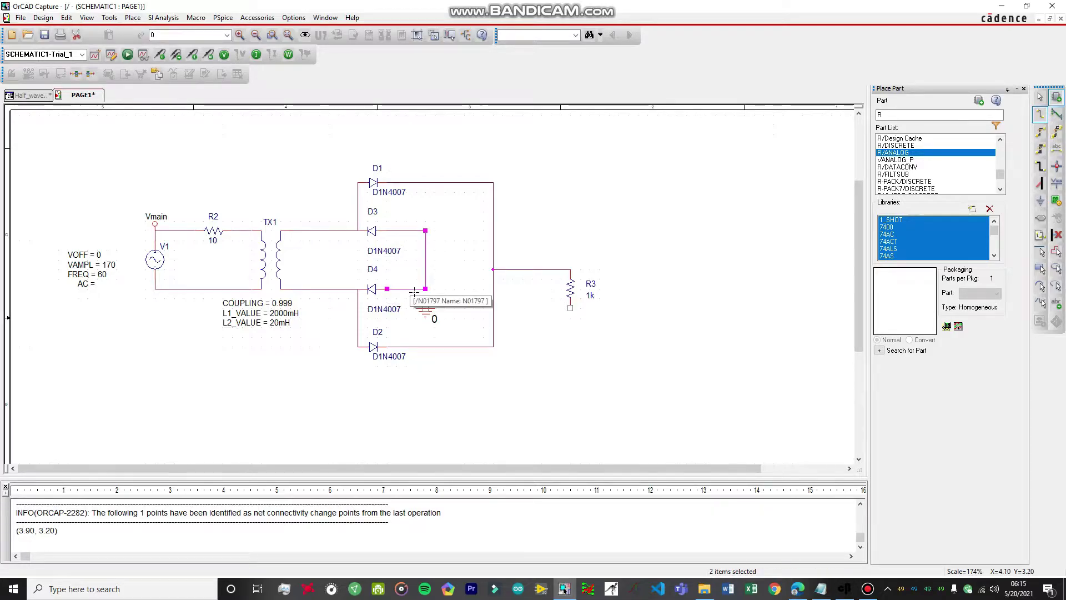
{"action": "left_click", "coordinate": [425, 307]}
{"action": "left_click", "coordinate": [426, 288]}
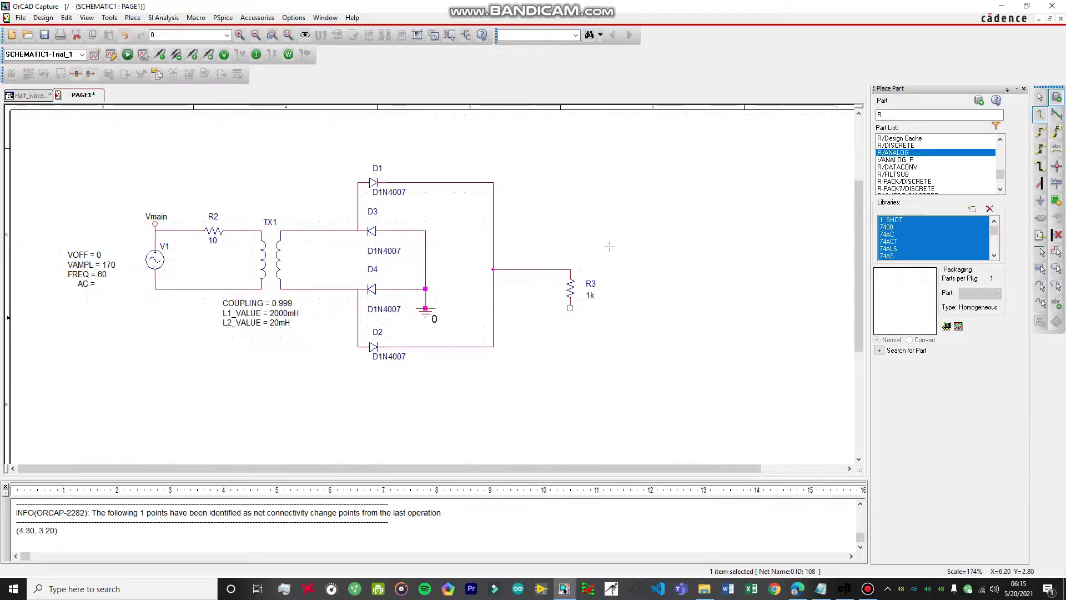
{"action": "key", "text": "Escape"}
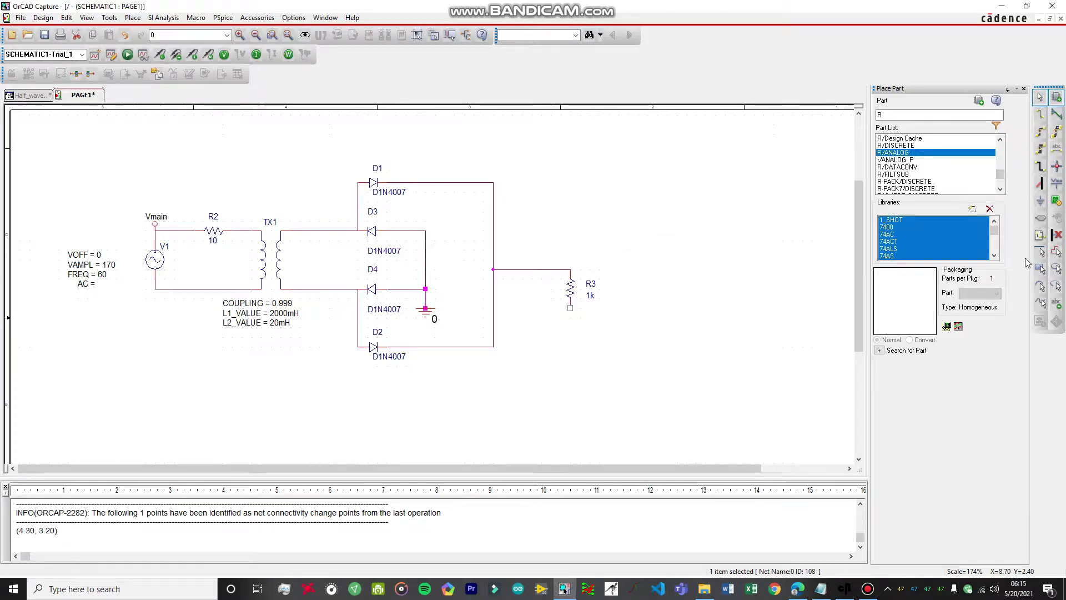
Place a second 0/CAPSYM ground symbol below load resistor R3.
{"action": "left_click", "coordinate": [1041, 201]}
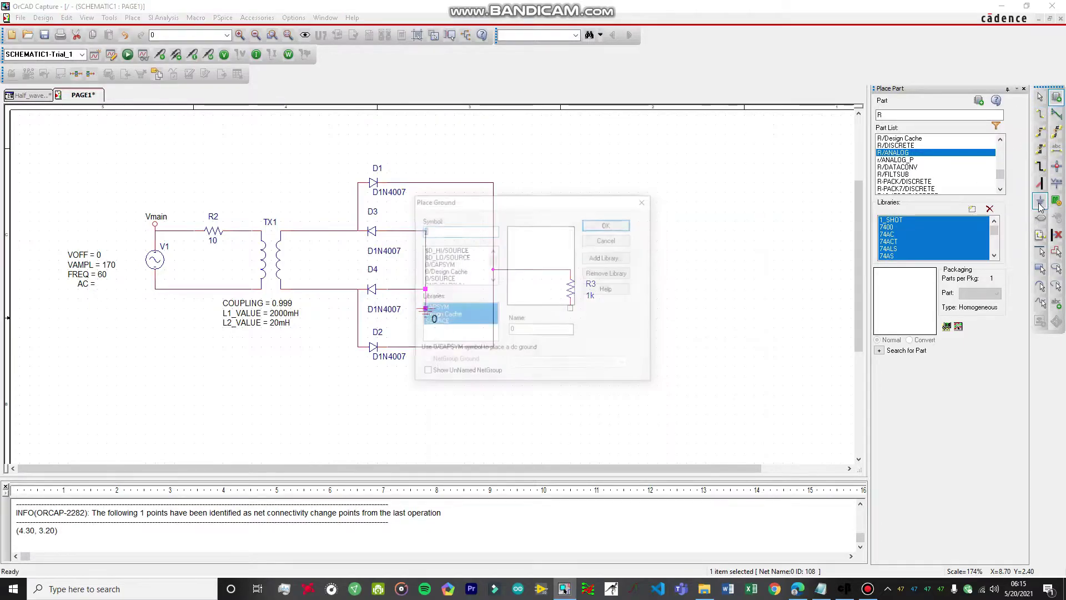
{"action": "left_click", "coordinate": [444, 265]}
{"action": "left_click", "coordinate": [608, 224]}
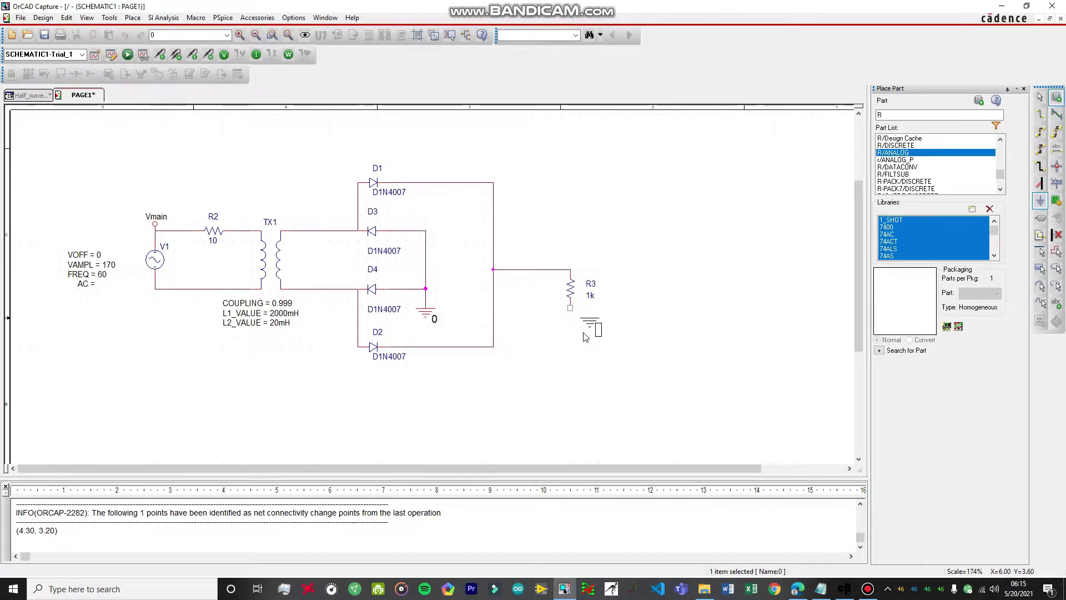
{"action": "left_click", "coordinate": [575, 353]}
{"action": "key", "text": "Escape"}
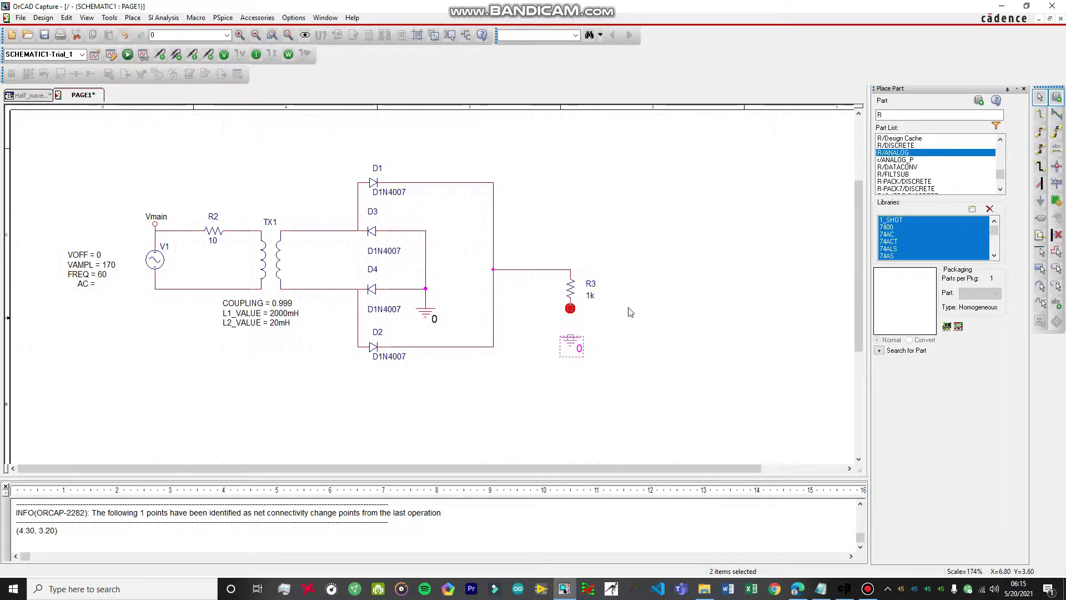
Wire the lower pin of R3 to the ground symbol beneath it.
{"action": "key", "text": "w"}
{"action": "left_click", "coordinate": [570, 310]}
{"action": "left_click", "coordinate": [570, 337]}
{"action": "key", "text": "Escape"}
{"action": "left_click", "coordinate": [451, 253]}
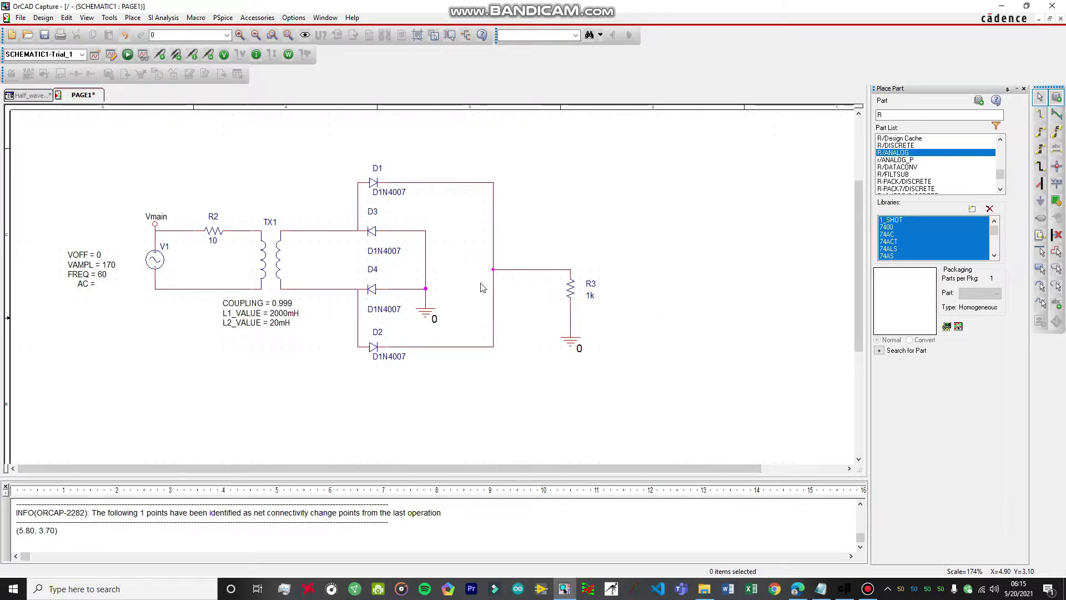
Place a VCC/CAPSYM symbol on the upper primary wire between R2 and transformer TX1.
{"action": "left_click", "coordinate": [1039, 202]}
{"action": "scroll", "coordinate": [454, 269], "scroll_direction": "up", "scroll_amount": 1}
{"action": "scroll", "coordinate": [454, 266], "scroll_direction": "down", "scroll_amount": 1}
{"action": "left_click", "coordinate": [433, 229]}
{"action": "key", "text": "BackSpace"}
{"action": "type", "text": "V"}
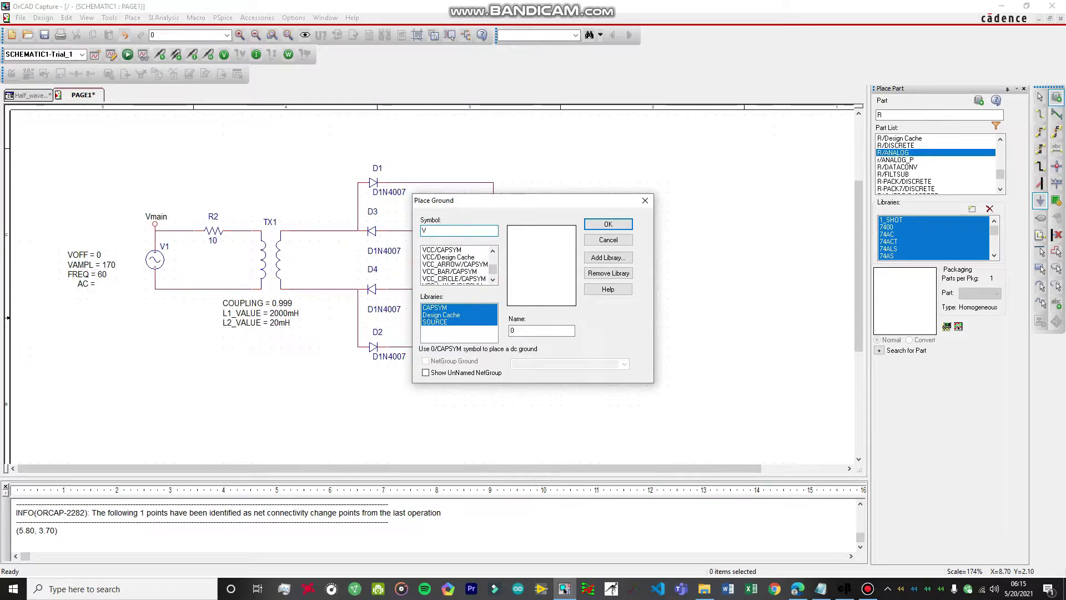
{"action": "type", "text": "cc"}
{"action": "left_click", "coordinate": [444, 249]}
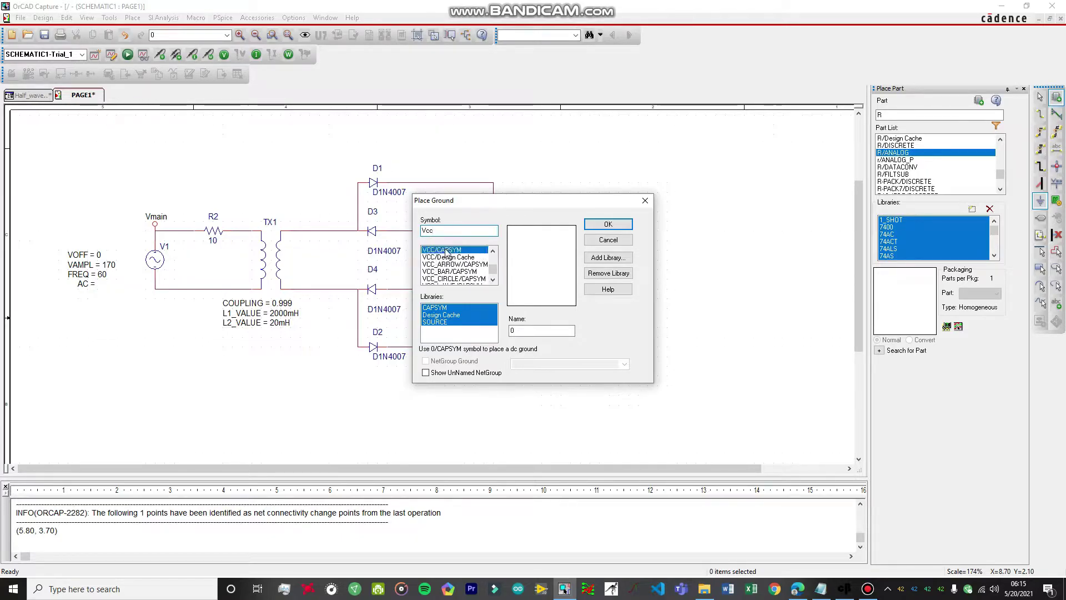
{"action": "left_click", "coordinate": [610, 224]}
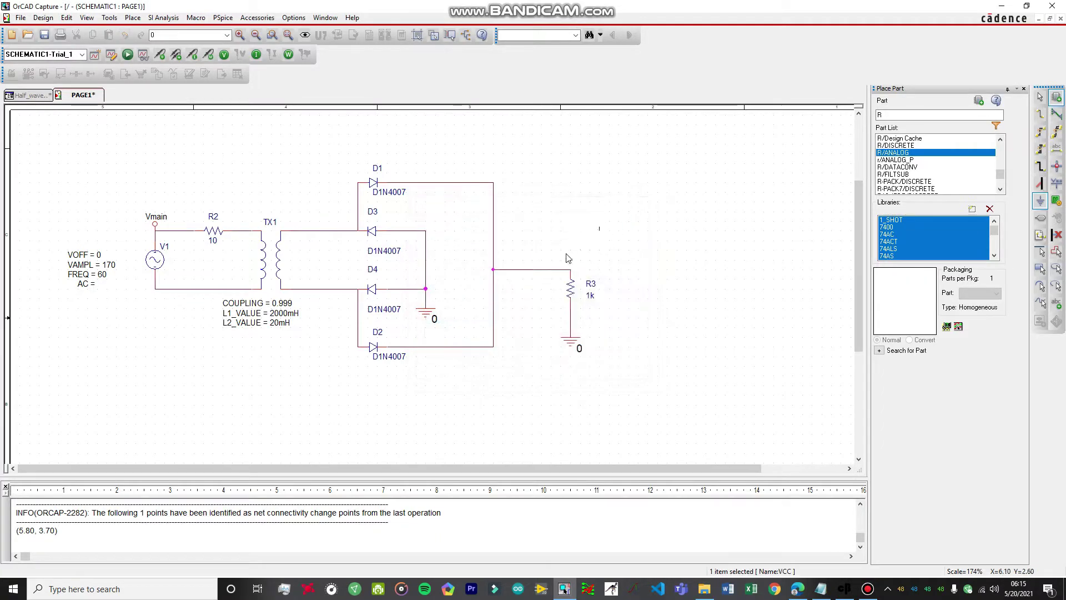
{"action": "left_click", "coordinate": [242, 229]}
Place a second VCC symbol, rotated to point downward, on the lower primary wire beneath the first one.
{"action": "key", "text": "r"}
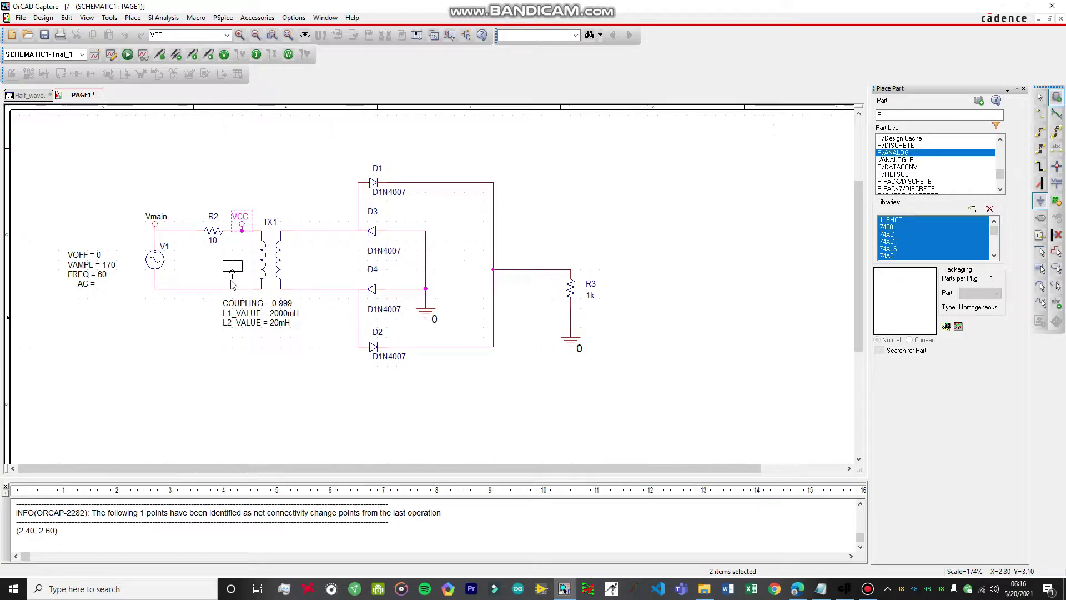
{"action": "key", "text": "r"}
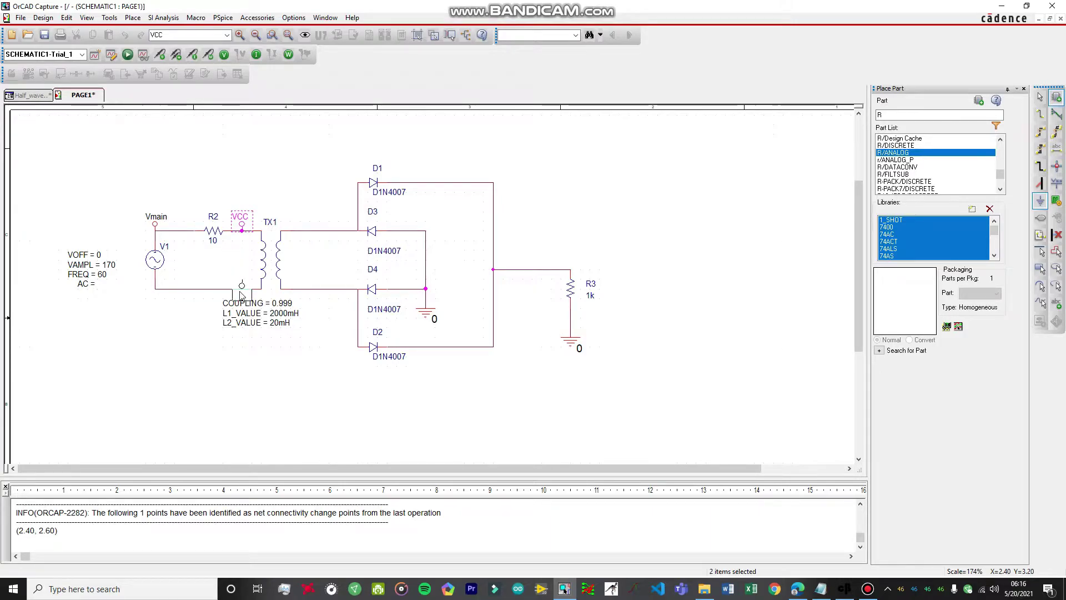
{"action": "left_click", "coordinate": [242, 289]}
{"action": "key", "text": "Escape"}
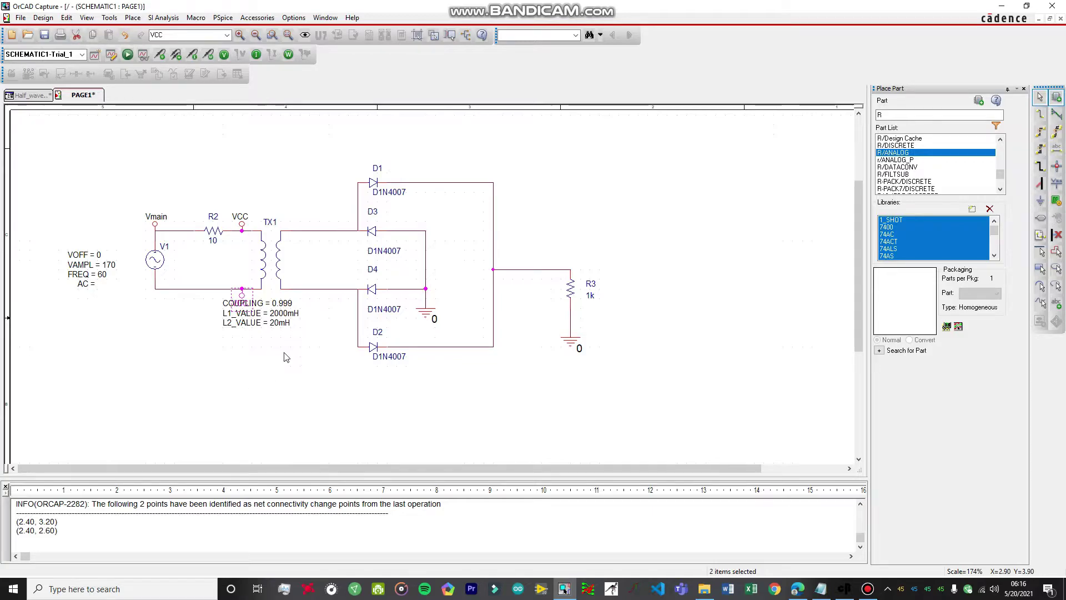
Move TX1's coupling and inductance text slightly down, clear of the lower primary wire.
{"action": "left_click", "coordinate": [267, 322]}
{"action": "left_click_drag", "start_coordinate": [268, 322], "coordinate": [276, 331]}
{"action": "left_click", "coordinate": [278, 385]}
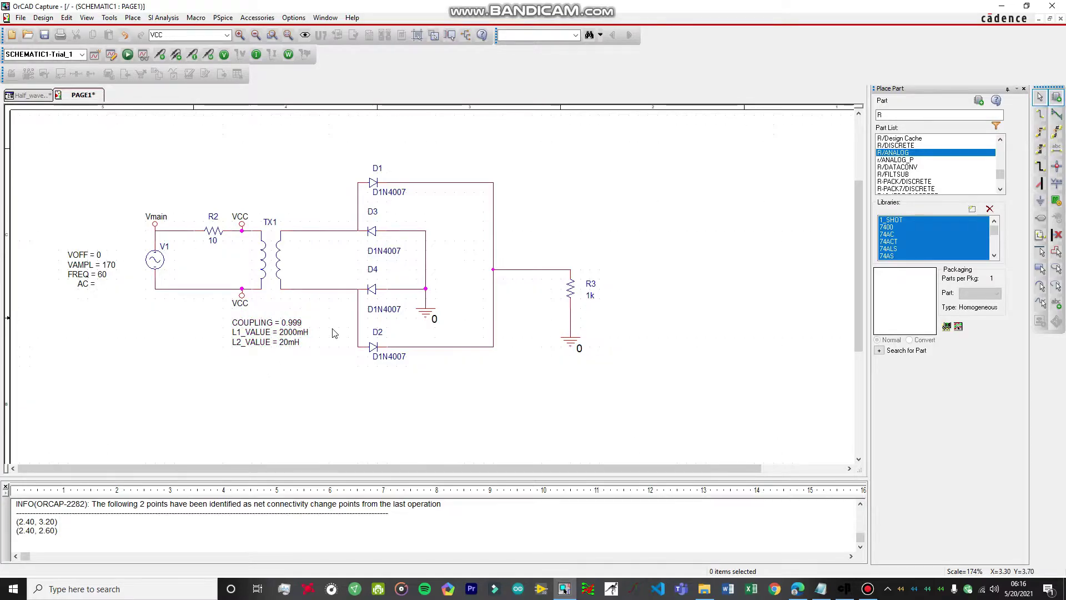
Place a VCC symbol on the output node at the upper pin of load resistor R3.
{"action": "left_click", "coordinate": [1043, 204]}
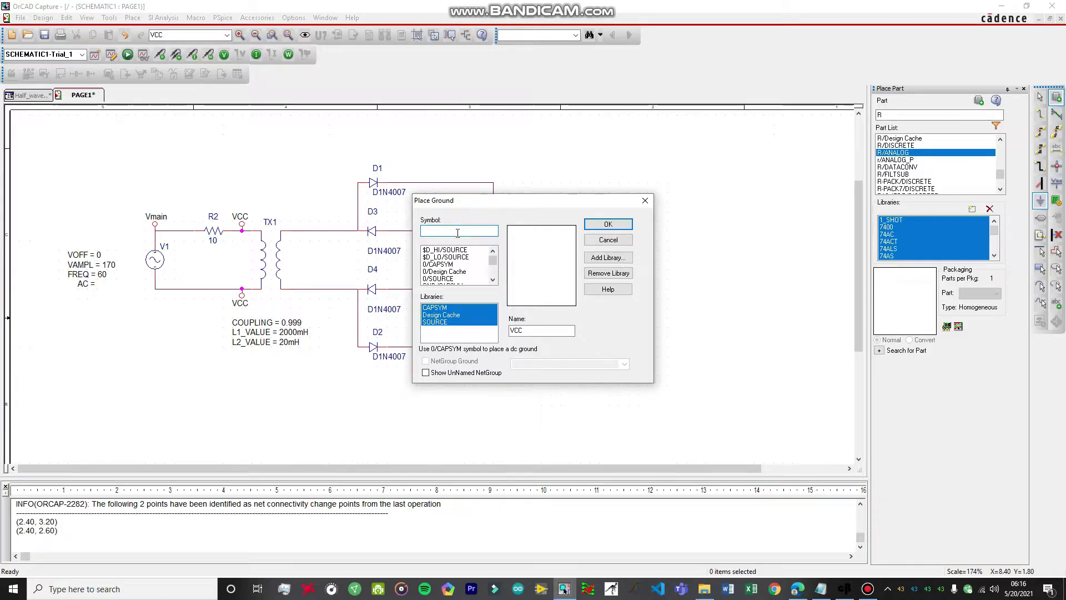
{"action": "type", "text": "Vcc"}
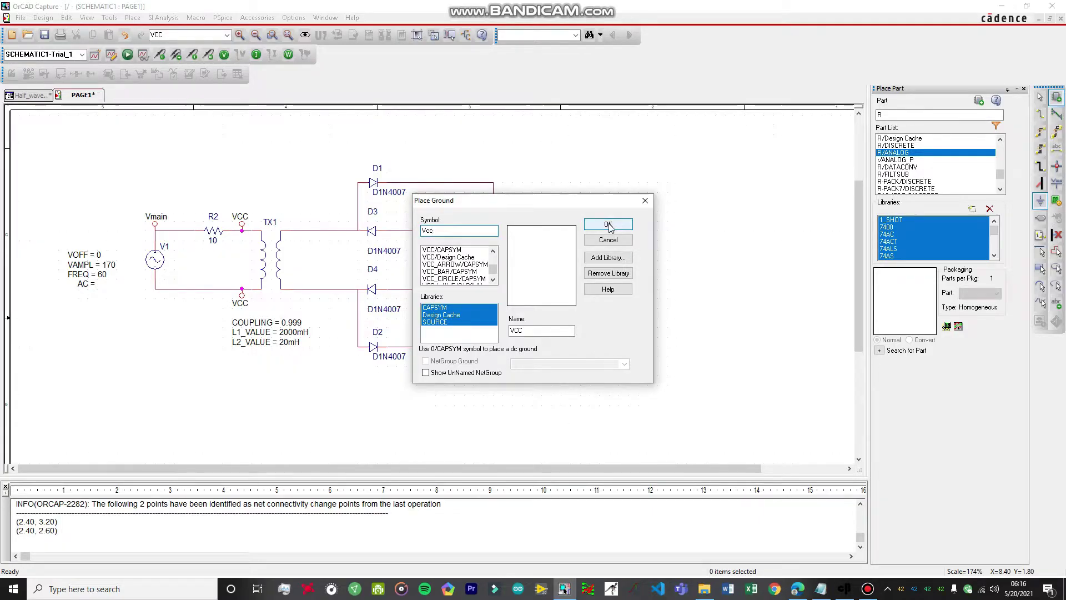
{"action": "left_click", "coordinate": [601, 224]}
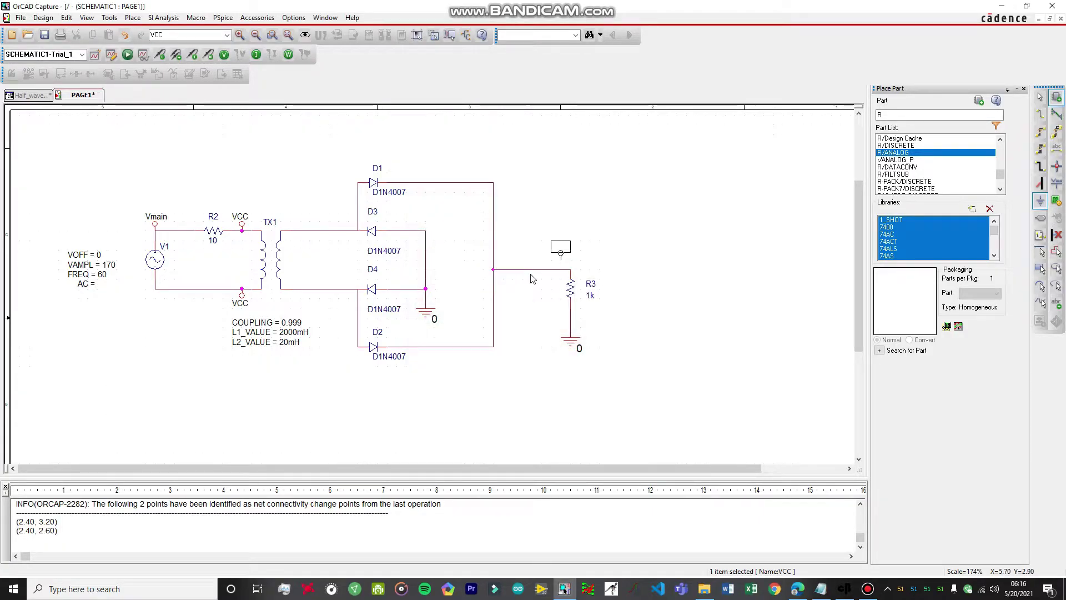
{"action": "left_click", "coordinate": [570, 270]}
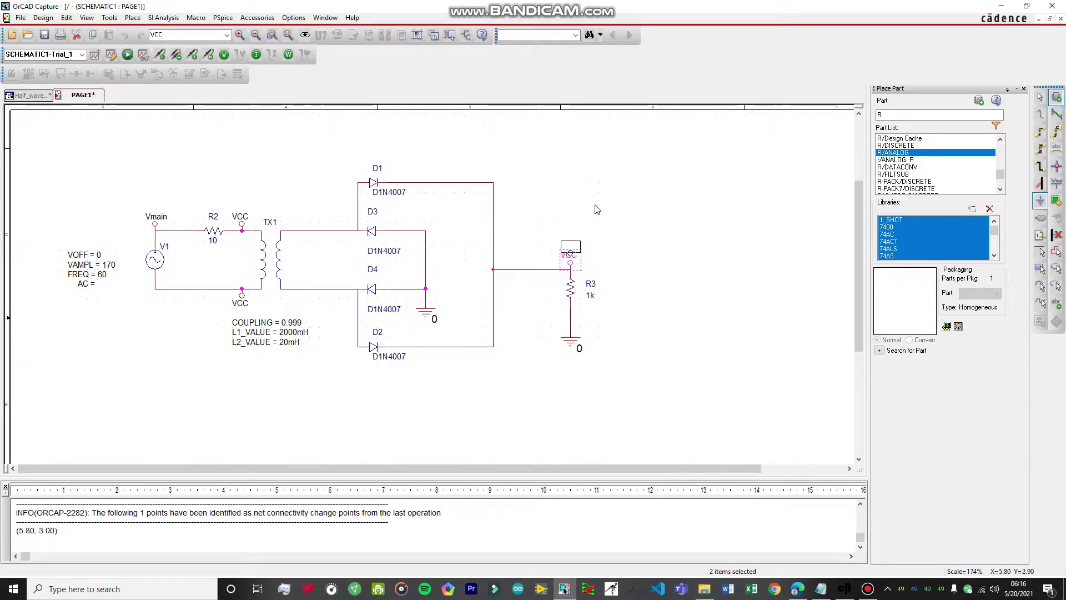
{"action": "key", "text": "Escape"}
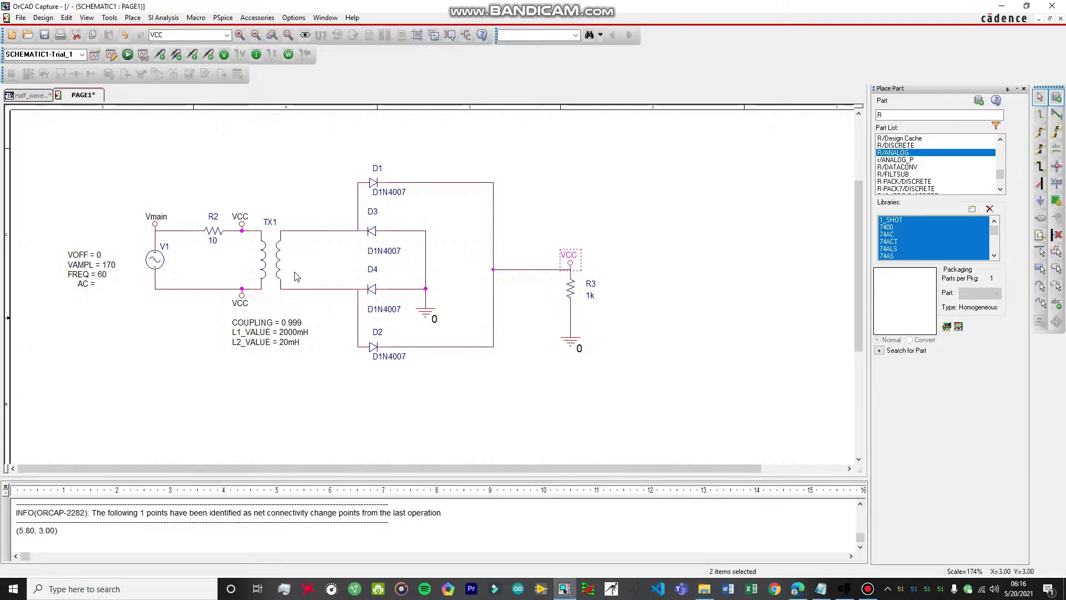
{"action": "left_click", "coordinate": [251, 207]}
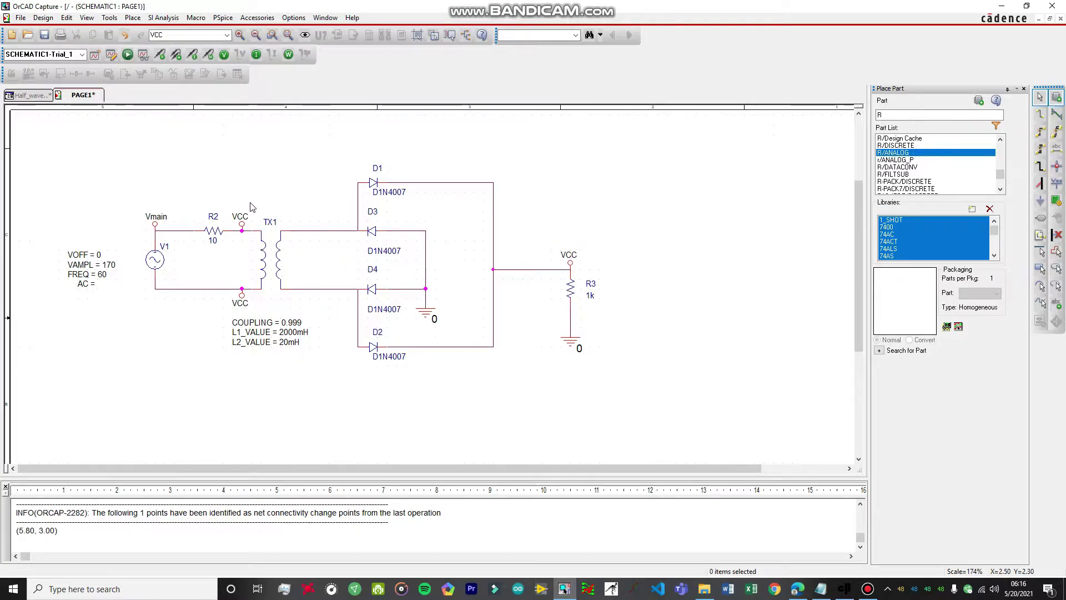
Rename the VCC symbol between R2 and TX1 as Vmains+.
{"action": "double_click", "coordinate": [240, 217]}
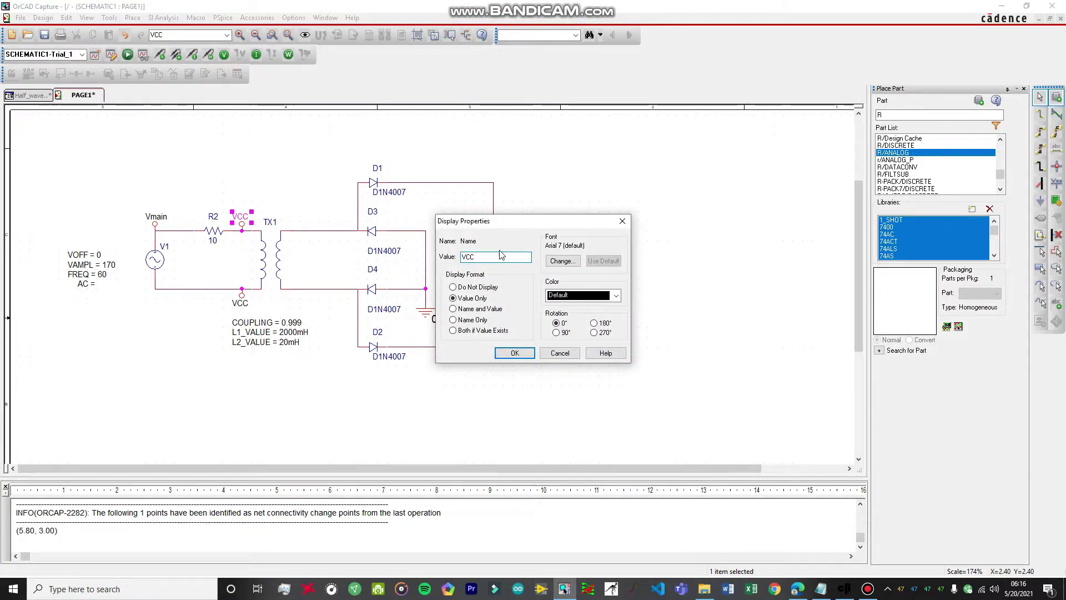
{"action": "key", "text": "BackSpace"}
{"action": "key", "text": "BackSpace"}
{"action": "type", "text": "mains+"}
{"action": "left_click", "coordinate": [507, 353]}
Rename the VCC symbol on the lower primary wire as Vmain-.
{"action": "double_click", "coordinate": [240, 303]}
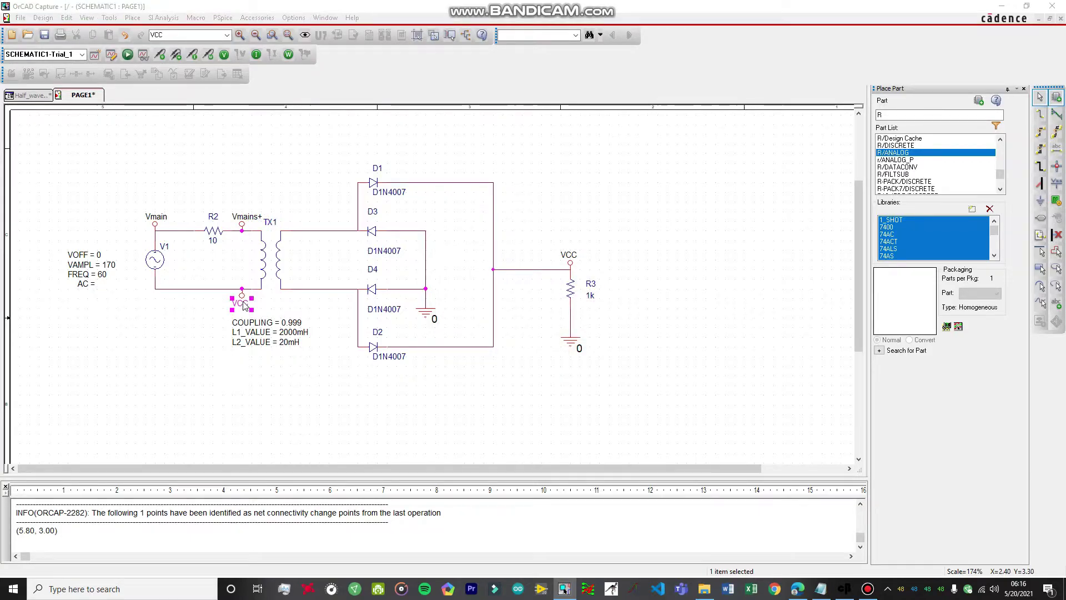
{"action": "key", "text": "BackSpace"}
{"action": "type", "text": "Vmain"}
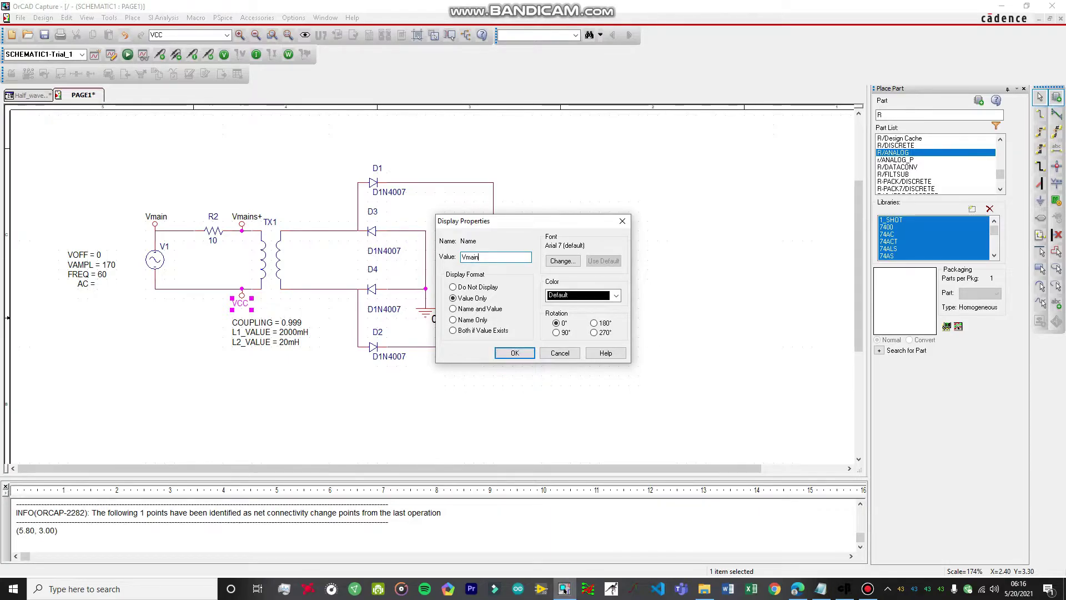
{"action": "left_click", "coordinate": [514, 353]}
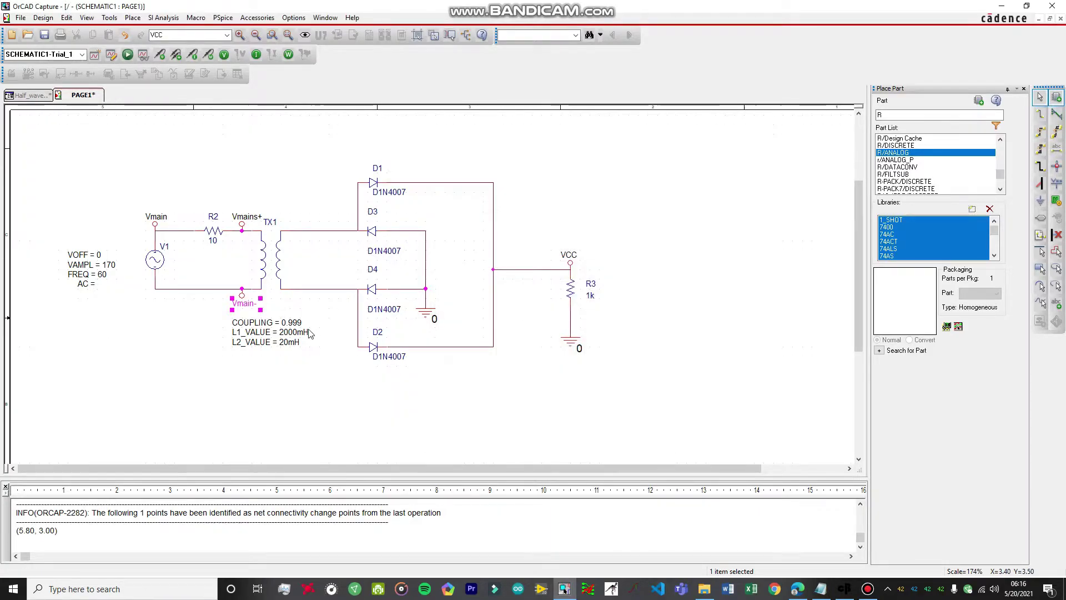
Rename the VCC symbol above load resistor R3 as Vout.
{"action": "double_click", "coordinate": [568, 254]}
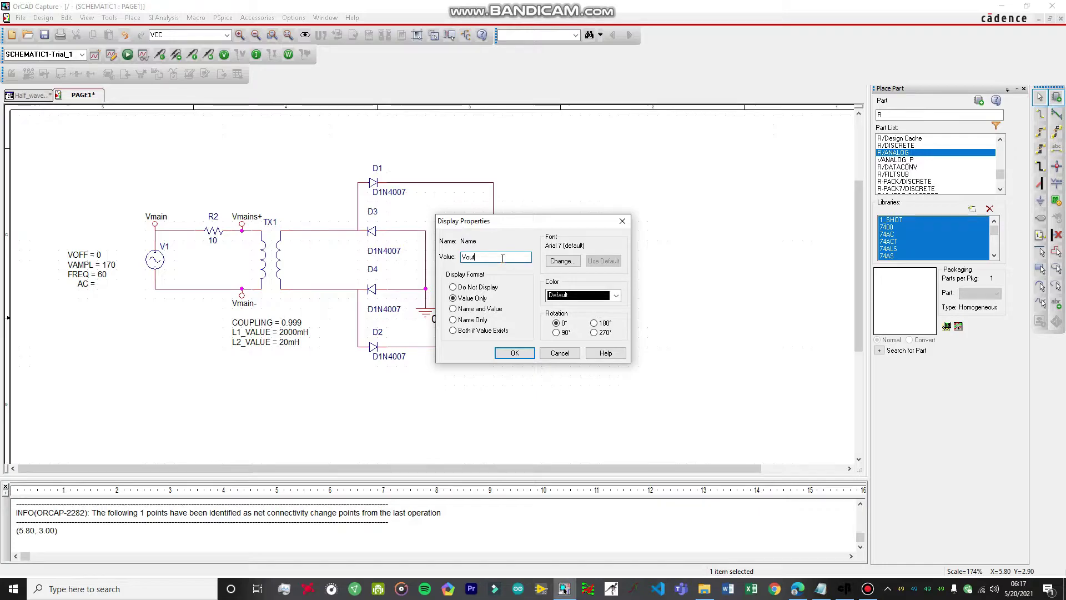
{"action": "left_click", "coordinate": [514, 353]}
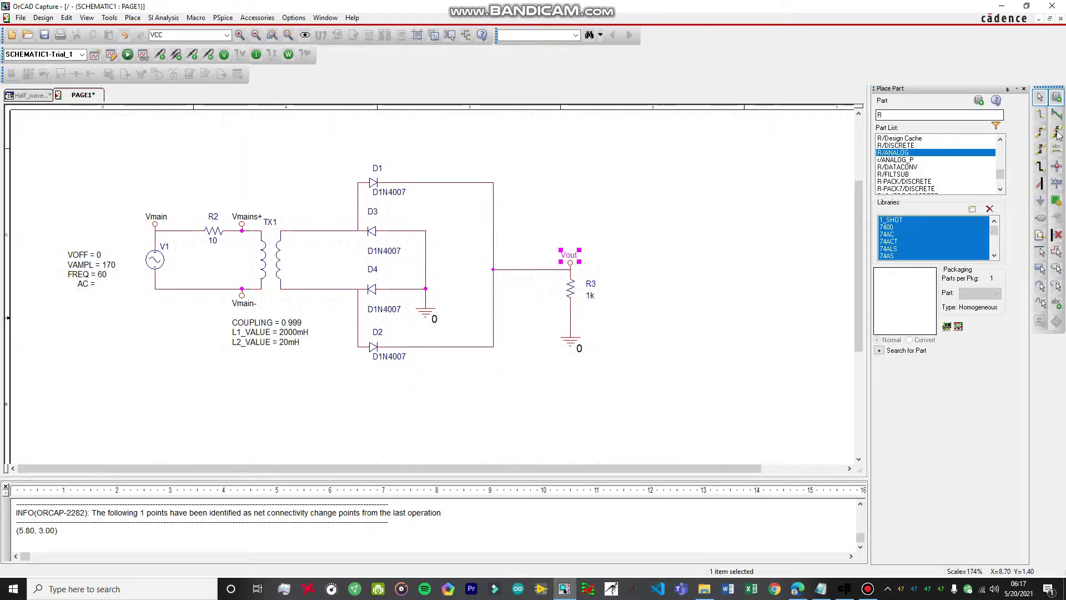
Place a VCC/CAPSYM symbol on the upper secondary wire between TX1 and the diode bridge.
{"action": "left_click", "coordinate": [1040, 200]}
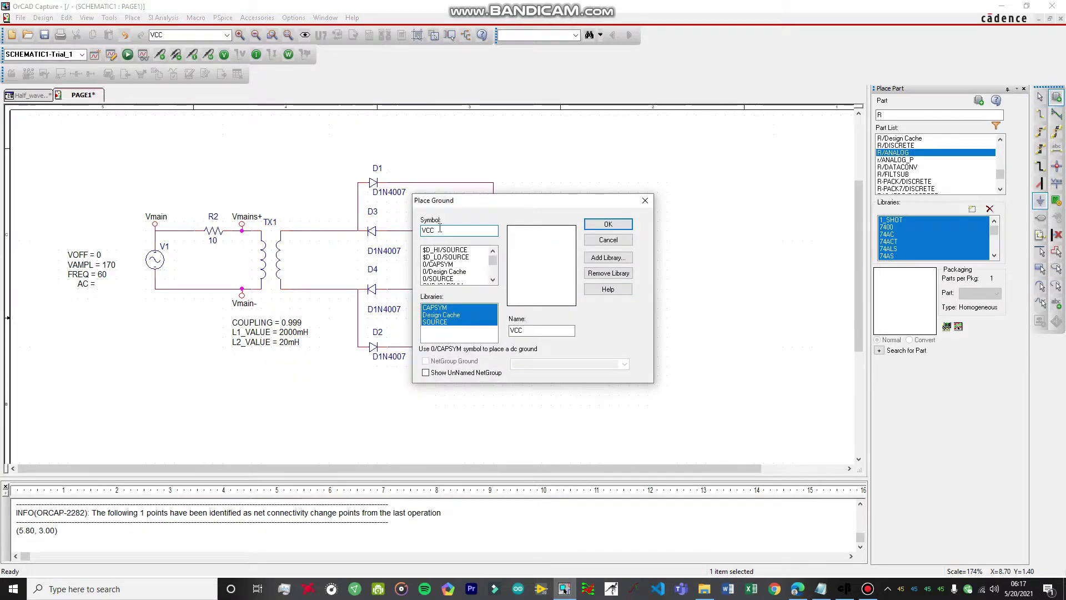
{"action": "key", "text": "BackSpace"}
{"action": "key", "text": "BackSpace"}
{"action": "type", "text": "cc"}
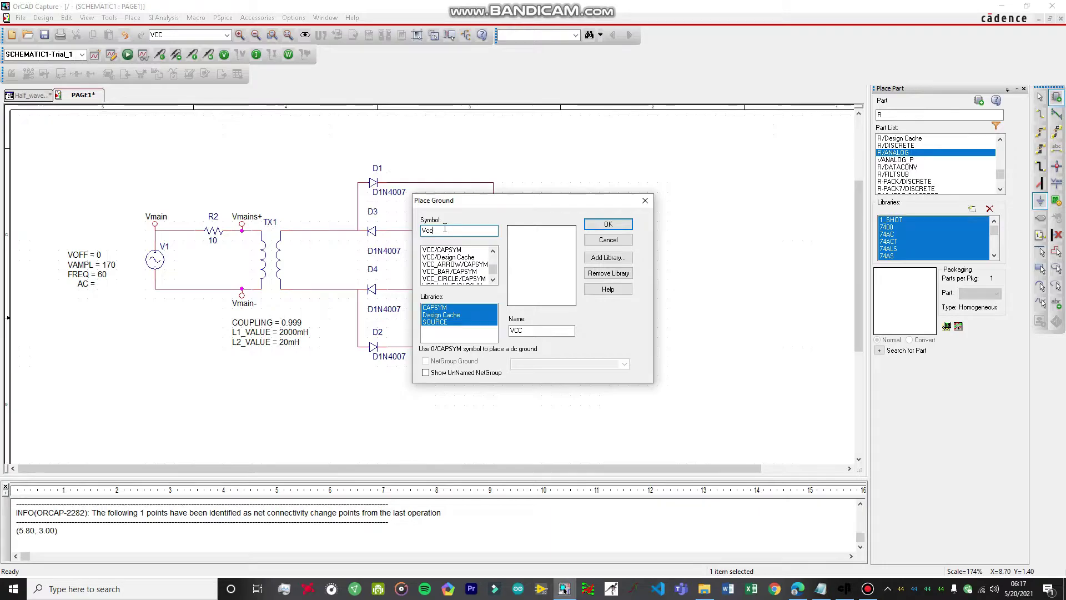
{"action": "left_click", "coordinate": [450, 251]}
{"action": "left_click", "coordinate": [608, 223]}
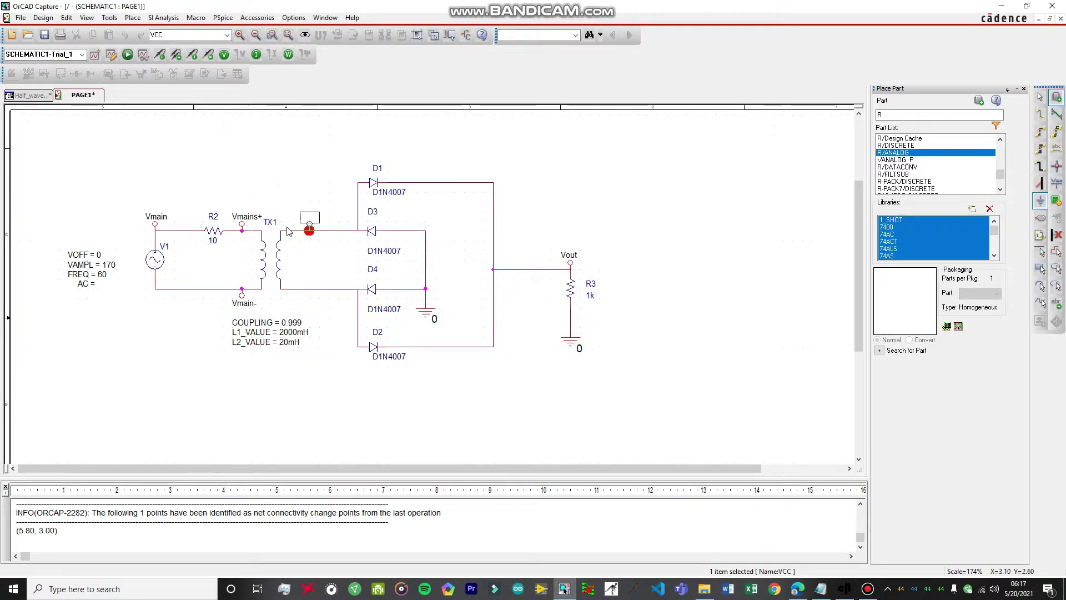
{"action": "left_click", "coordinate": [318, 234]}
{"action": "key", "text": "Escape"}
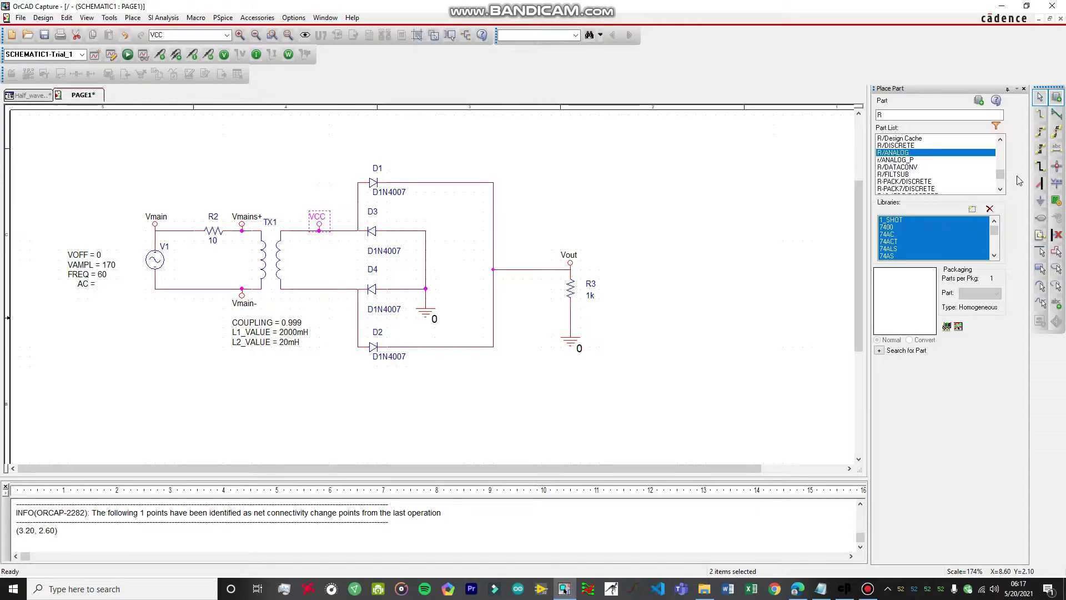
Place another VCC symbol, flipped vertically to point downward, on the lower secondary wire between TX1 and the bridge.
{"action": "left_click", "coordinate": [1040, 200]}
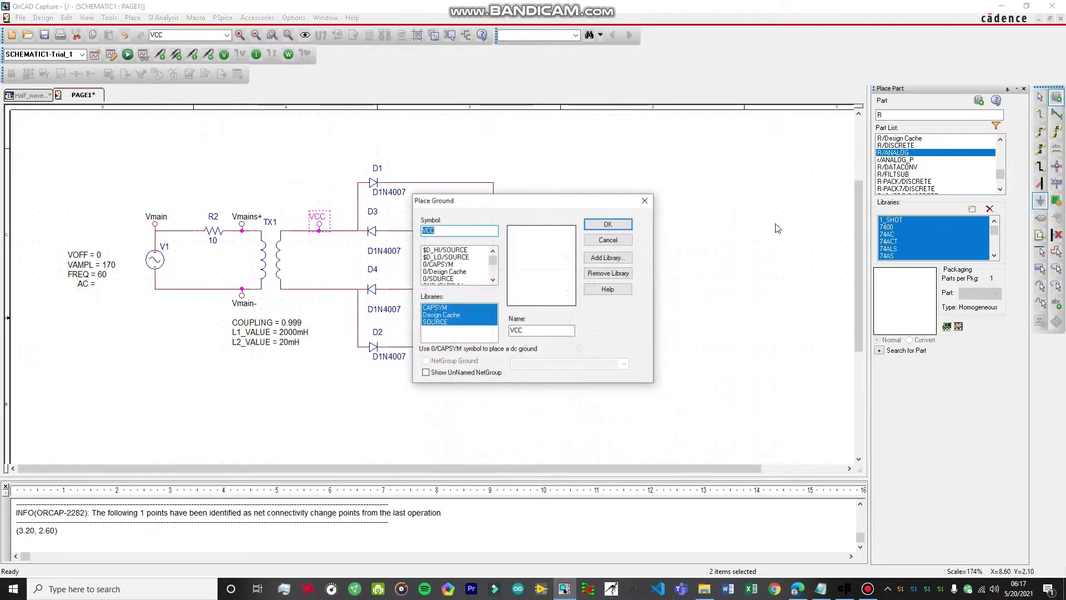
{"action": "left_click", "coordinate": [446, 230]}
{"action": "key", "text": "BackSpace"}
{"action": "key", "text": "BackSpace"}
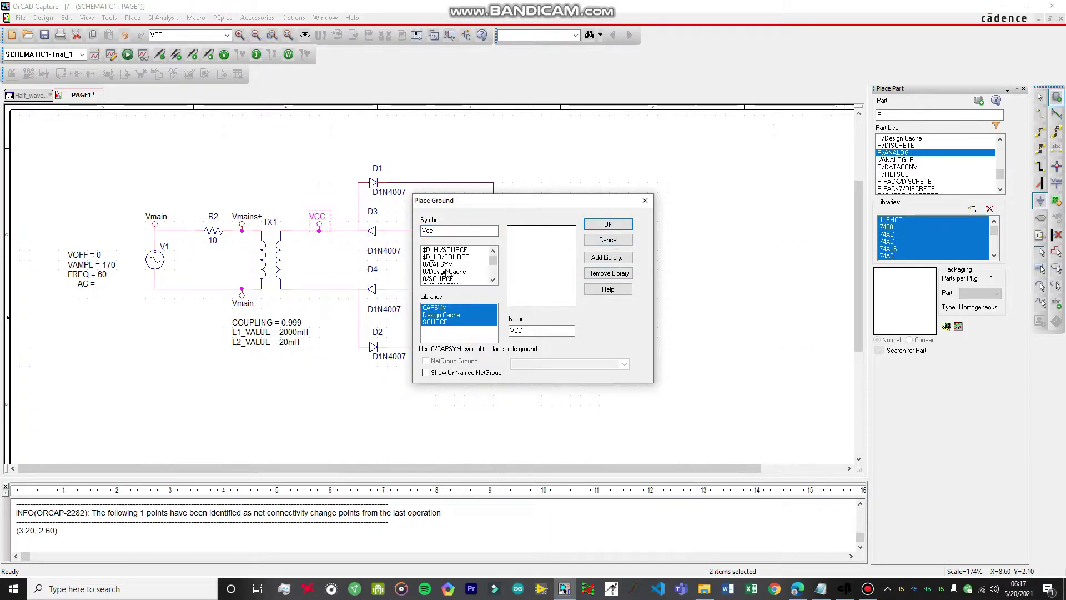
{"action": "left_click", "coordinate": [447, 232]}
{"action": "key", "text": "BackSpace"}
{"action": "key", "text": "BackSpace"}
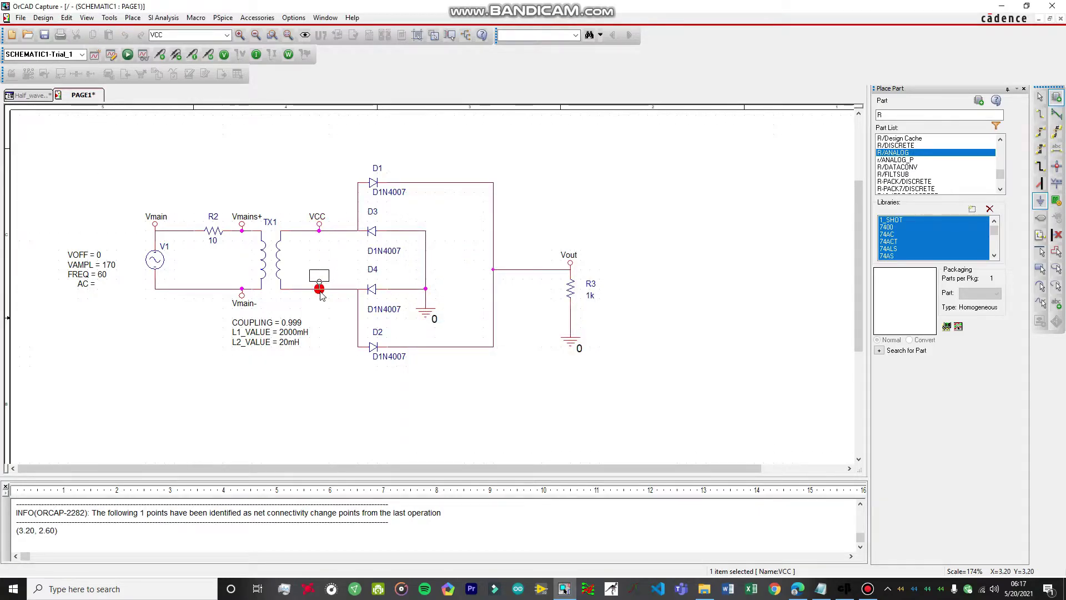
{"action": "key", "text": "v"}
{"action": "left_click", "coordinate": [319, 289]}
{"action": "key", "text": "Escape"}
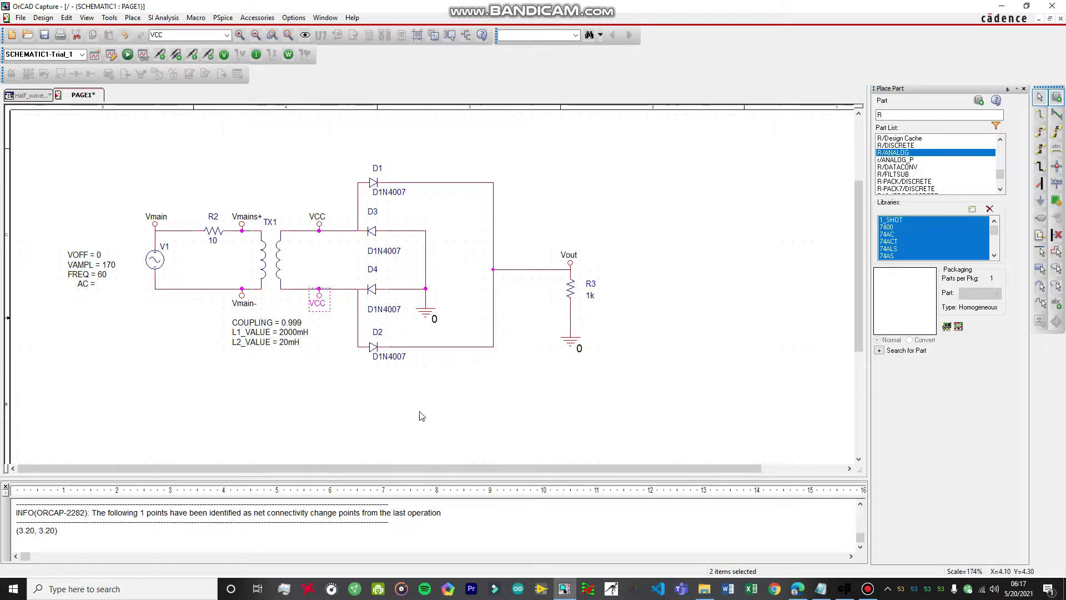
Rename the upper secondary VCC symbol as Vin+ and the lower one as Vin-.
{"action": "left_click", "coordinate": [318, 216]}
{"action": "double_click", "coordinate": [318, 216]}
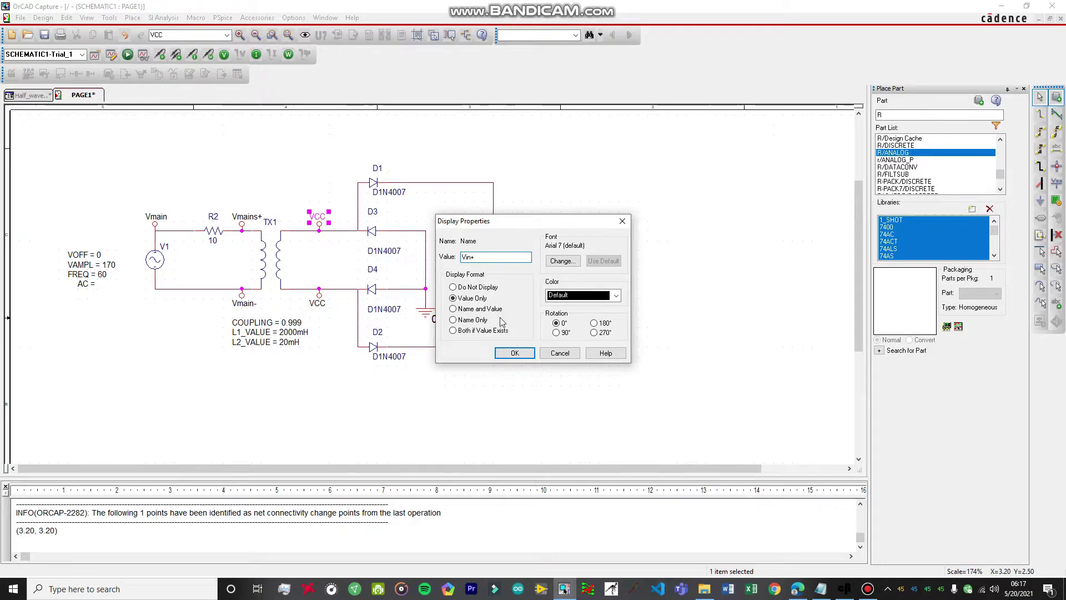
{"action": "left_click", "coordinate": [515, 353]}
{"action": "double_click", "coordinate": [317, 303]}
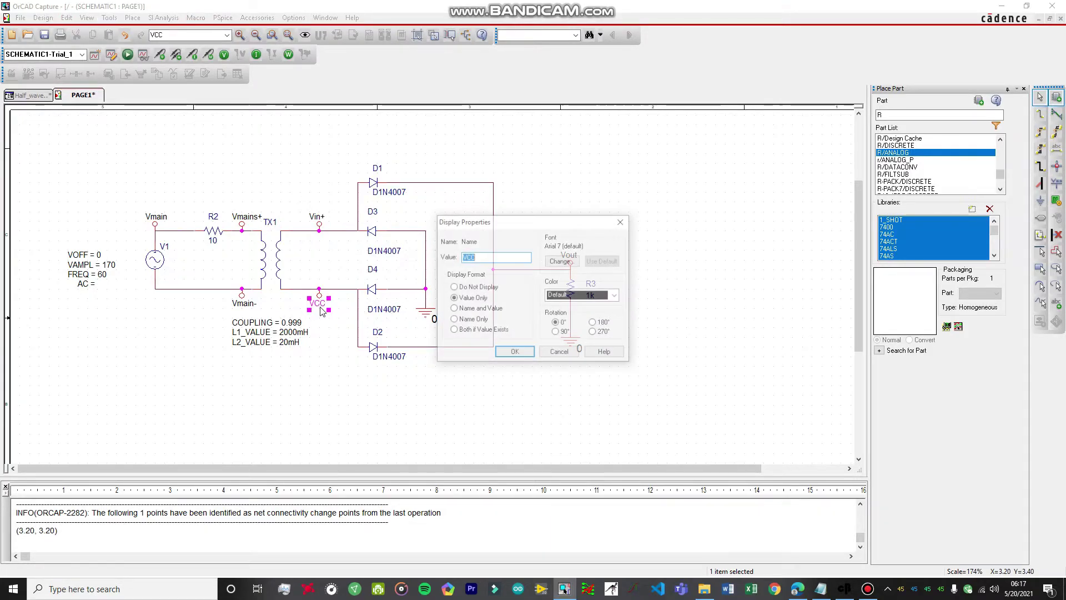
{"action": "type", "text": "Vin"}
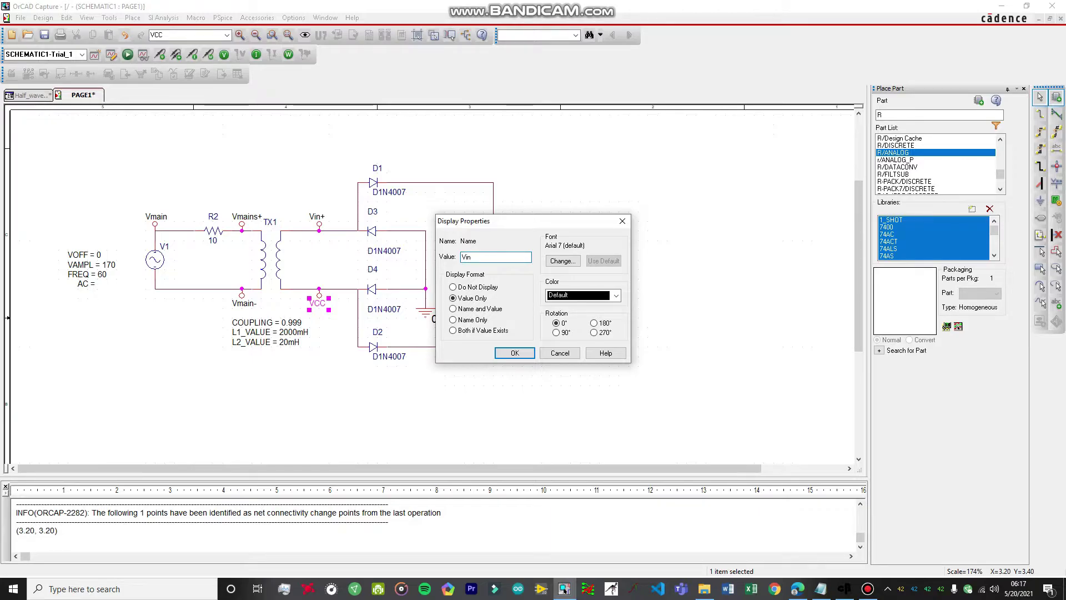
{"action": "type", "text": "-"}
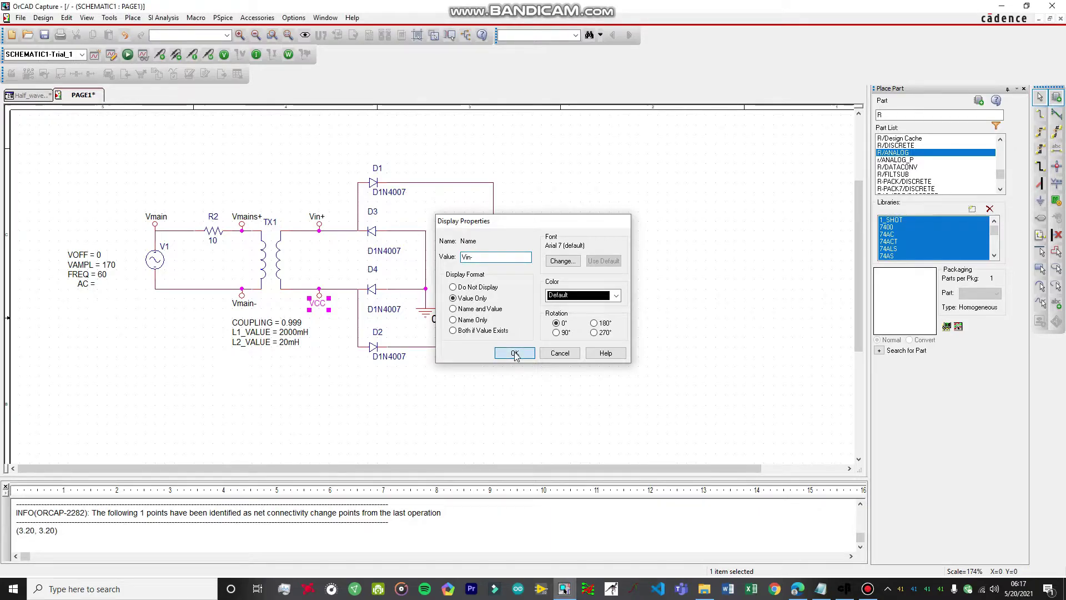
{"action": "left_click", "coordinate": [515, 353]}
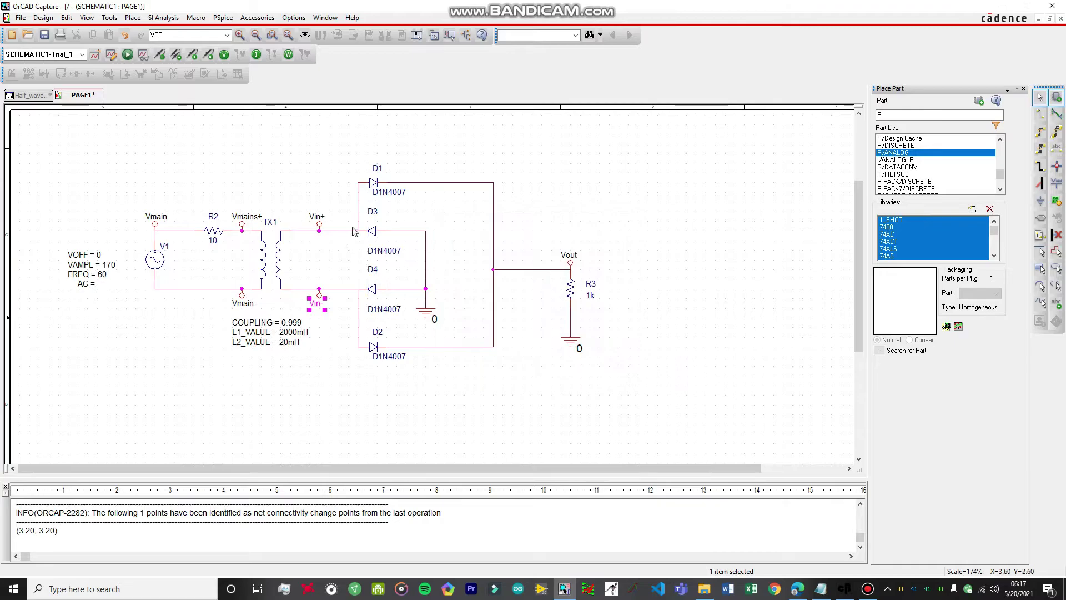
Delete the Vmain- symbol from the lower primary wire and rename the Vmains+ symbol as Vmains.
{"action": "left_click", "coordinate": [244, 303]}
{"action": "double_click", "coordinate": [247, 217]}
{"action": "key", "text": "End"}
{"action": "key", "text": "BackSpace"}
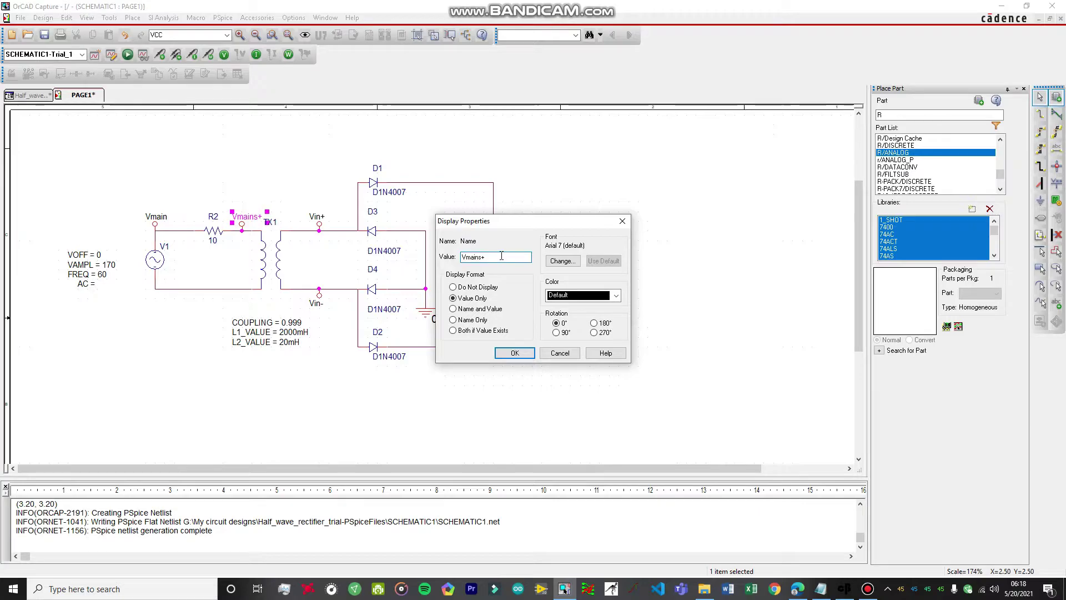
{"action": "left_click", "coordinate": [514, 353]}
{"action": "left_click", "coordinate": [248, 235]}
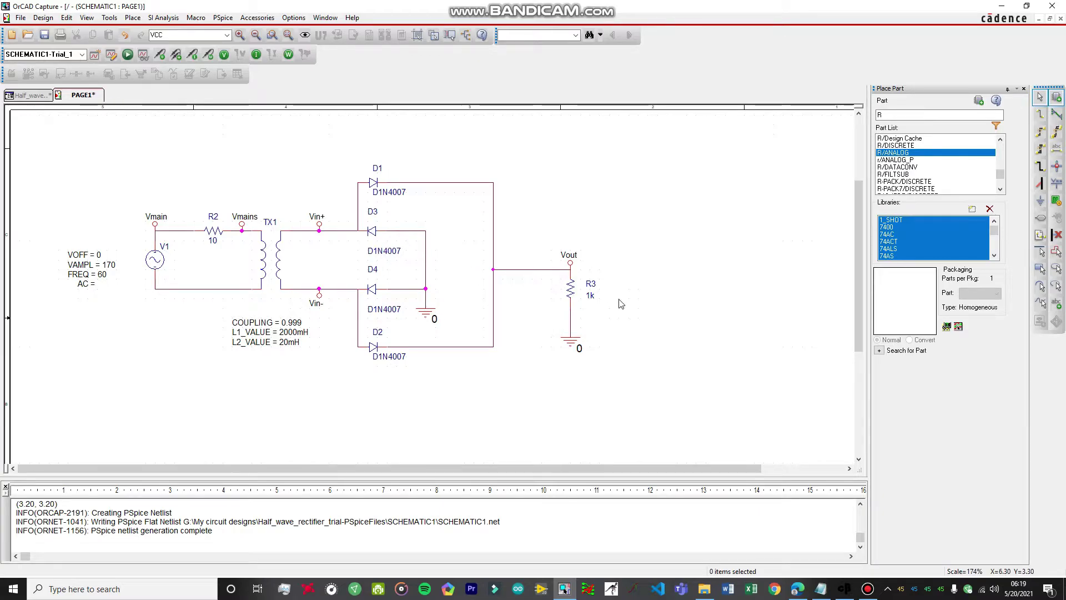
Place a 0/CAPSYM ground symbol just below the lower primary wire between V1 and TX1.
{"action": "left_click", "coordinate": [1040, 201]}
{"action": "type", "text": "V"}
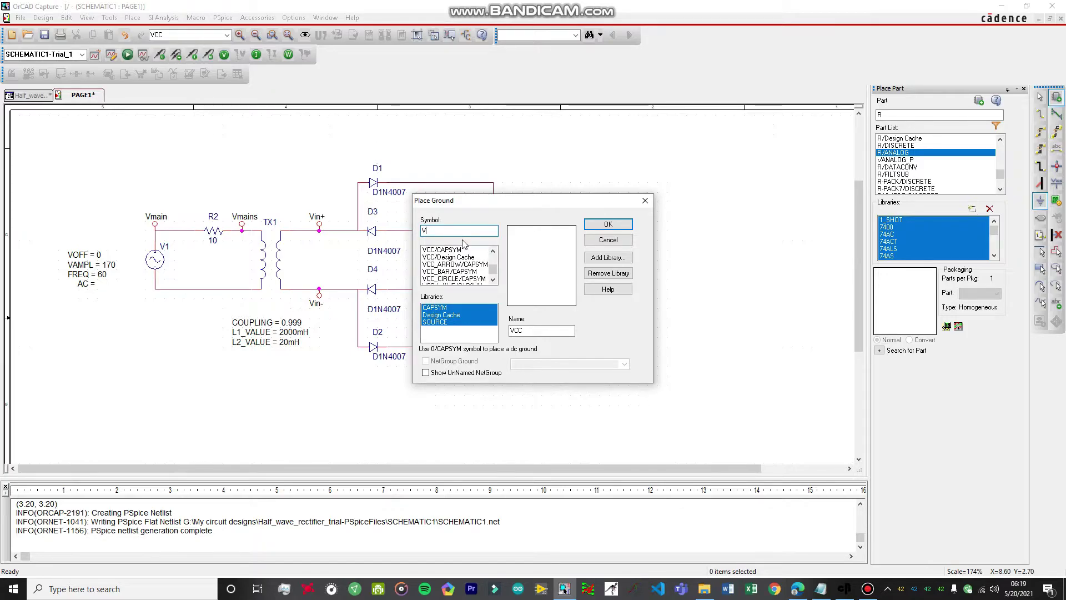
{"action": "type", "text": "gn"}
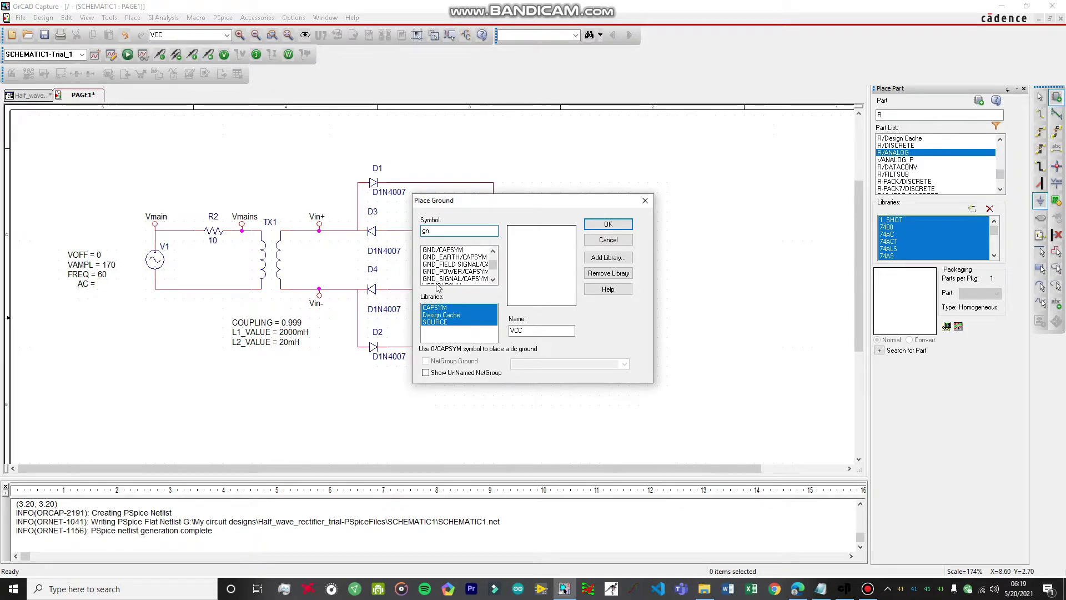
{"action": "left_click", "coordinate": [451, 251]}
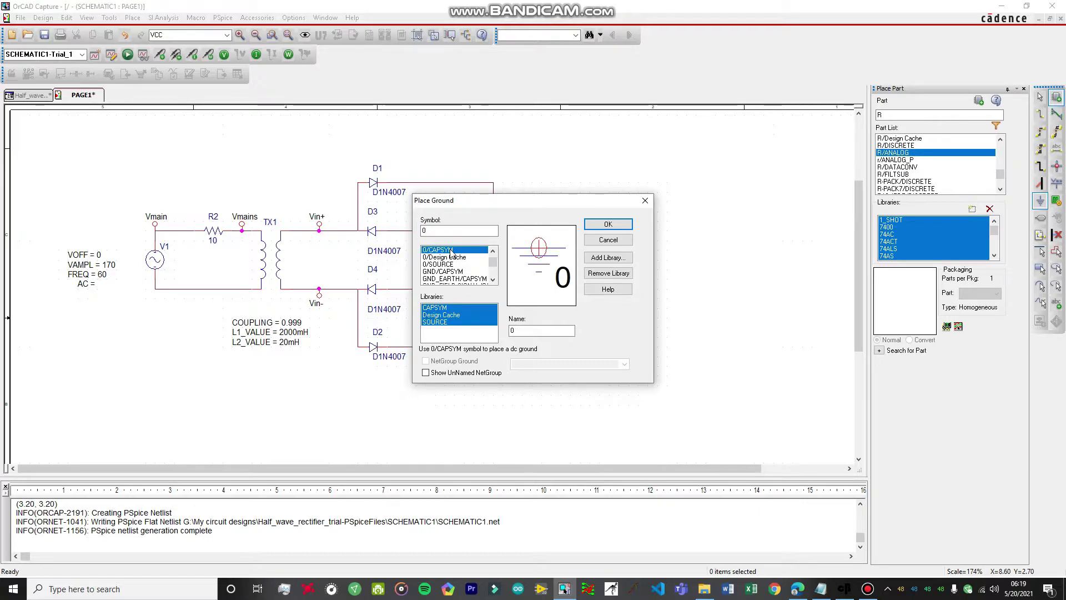
{"action": "double_click", "coordinate": [448, 251]}
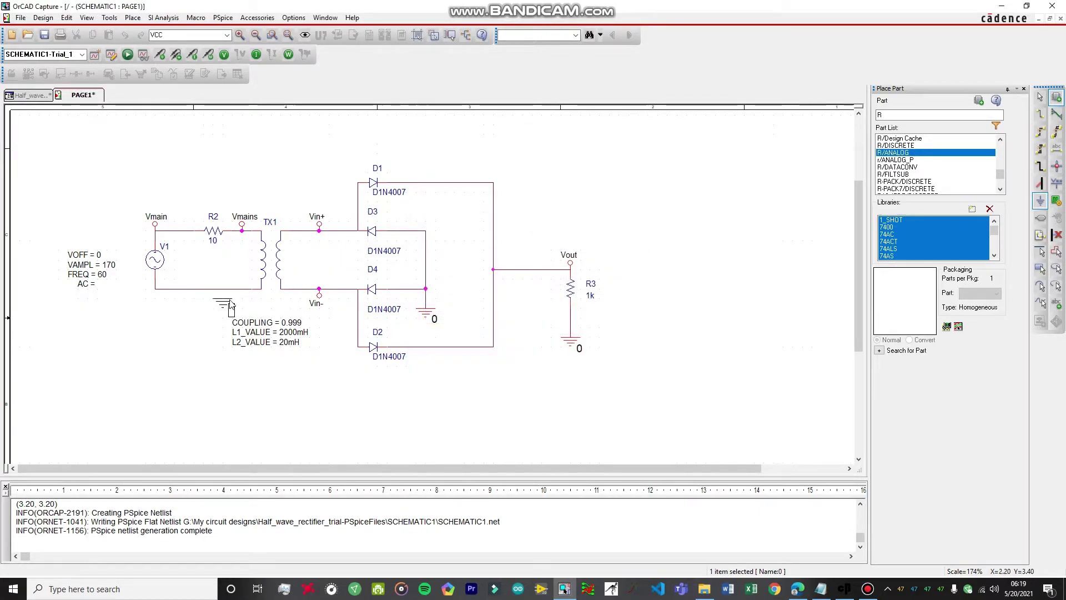
{"action": "left_click", "coordinate": [244, 308]}
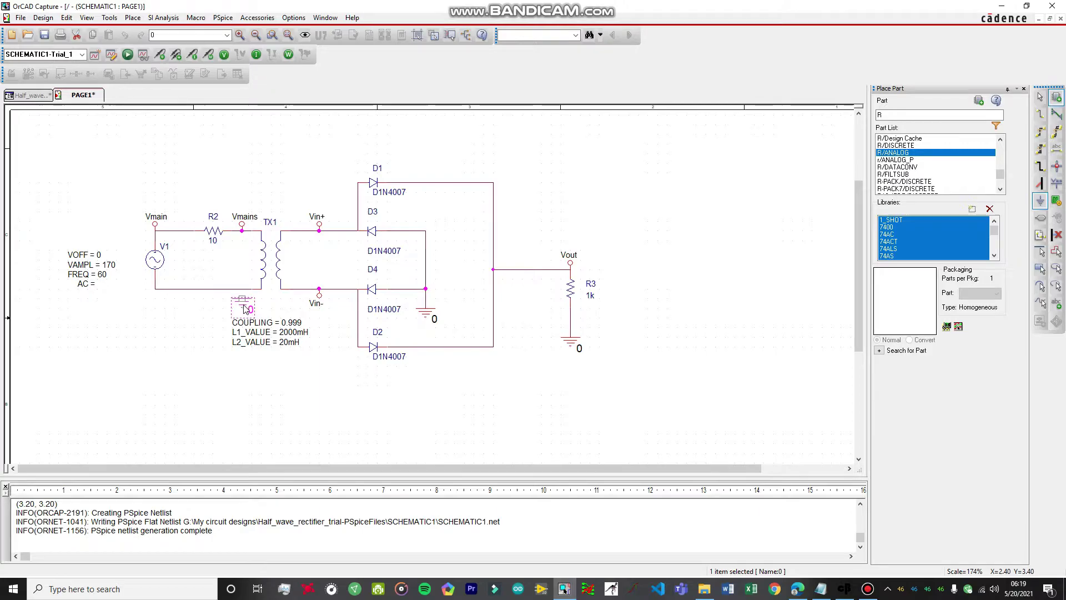
Wire the new ground symbol to the lower primary wire of TX1.
{"action": "key", "text": "w"}
{"action": "left_click", "coordinate": [242, 296]}
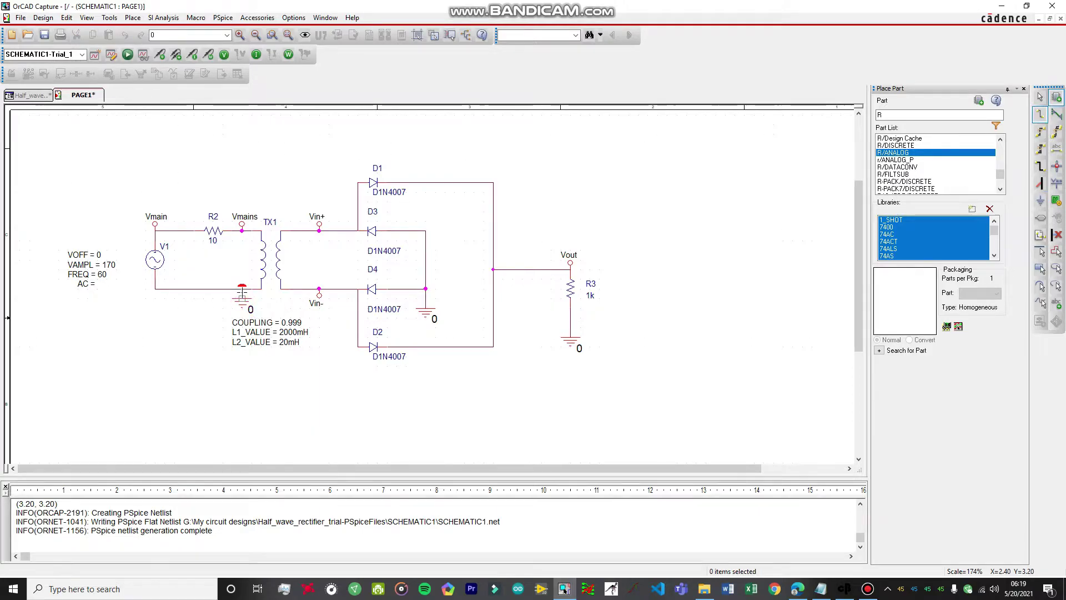
{"action": "double_click", "coordinate": [241, 289]}
{"action": "key", "text": "Escape"}
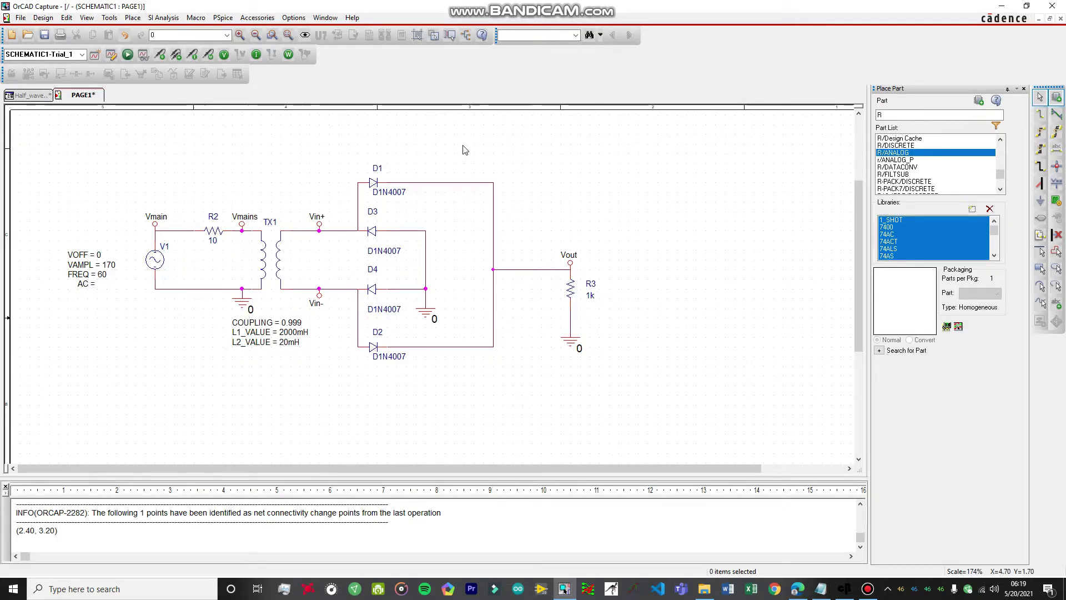
Run the PSpice simulation with the Trial_1 profile and switch to the PSpice A/D results window.
{"action": "left_click", "coordinate": [218, 20]}
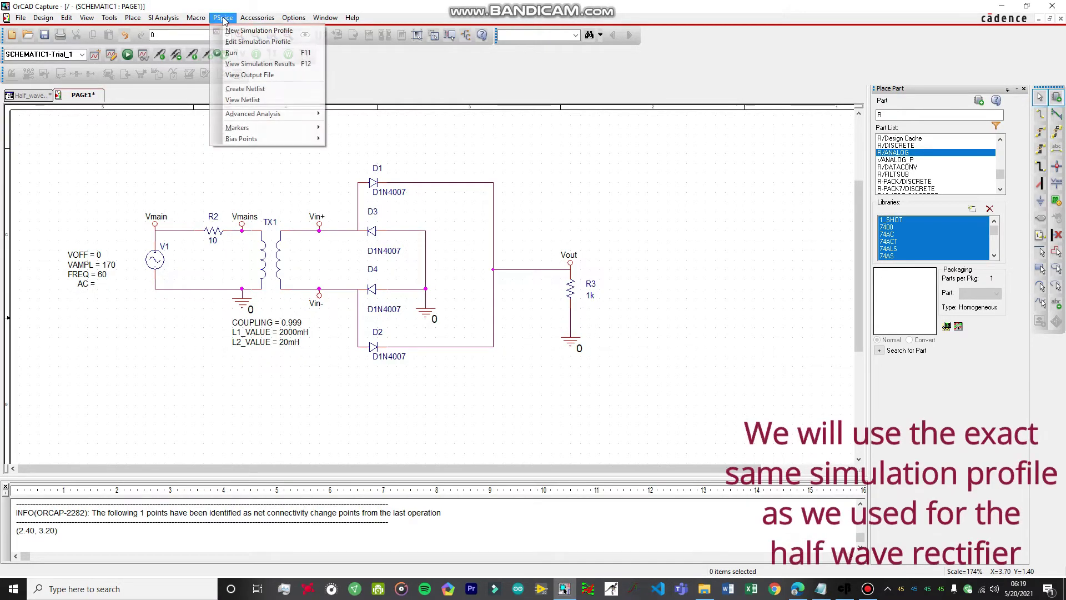
{"action": "left_click", "coordinate": [252, 58]}
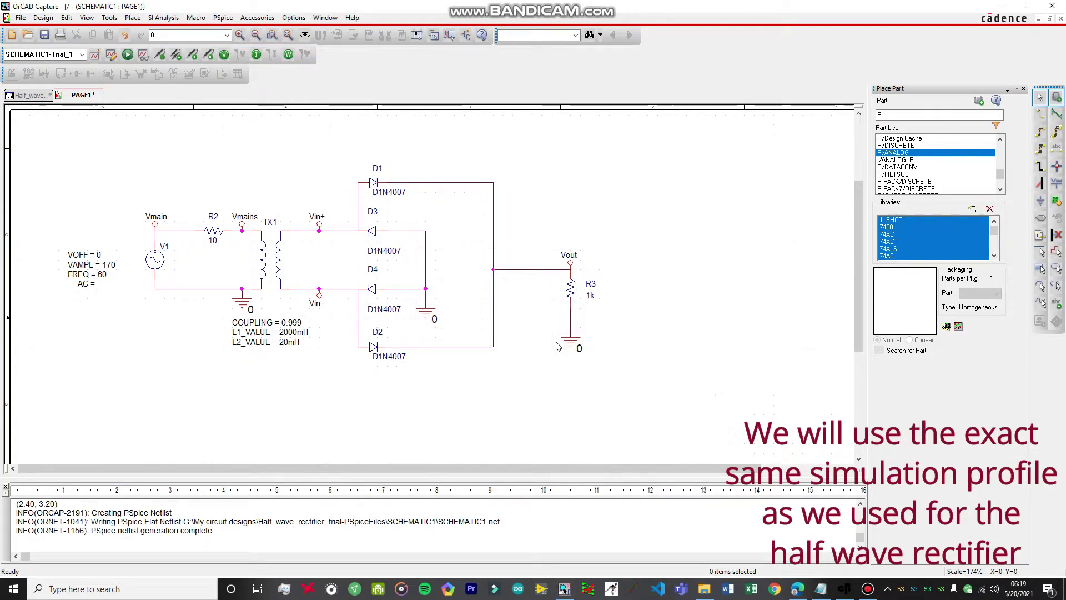
{"action": "left_click", "coordinate": [869, 588]}
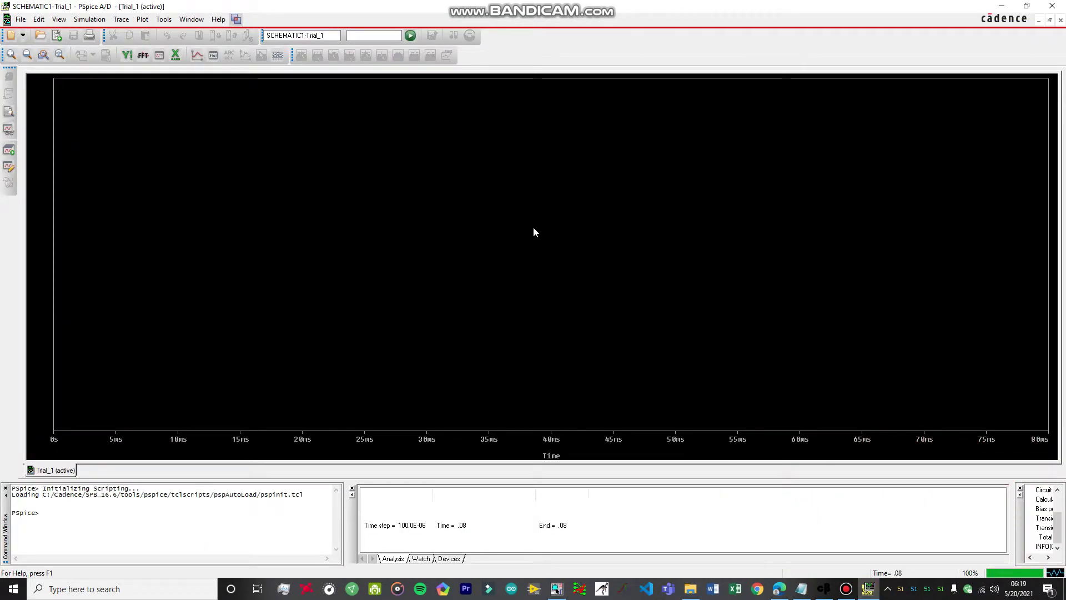
Add a second plot to the results window and make the lower plot active.
{"action": "left_click", "coordinate": [142, 19]}
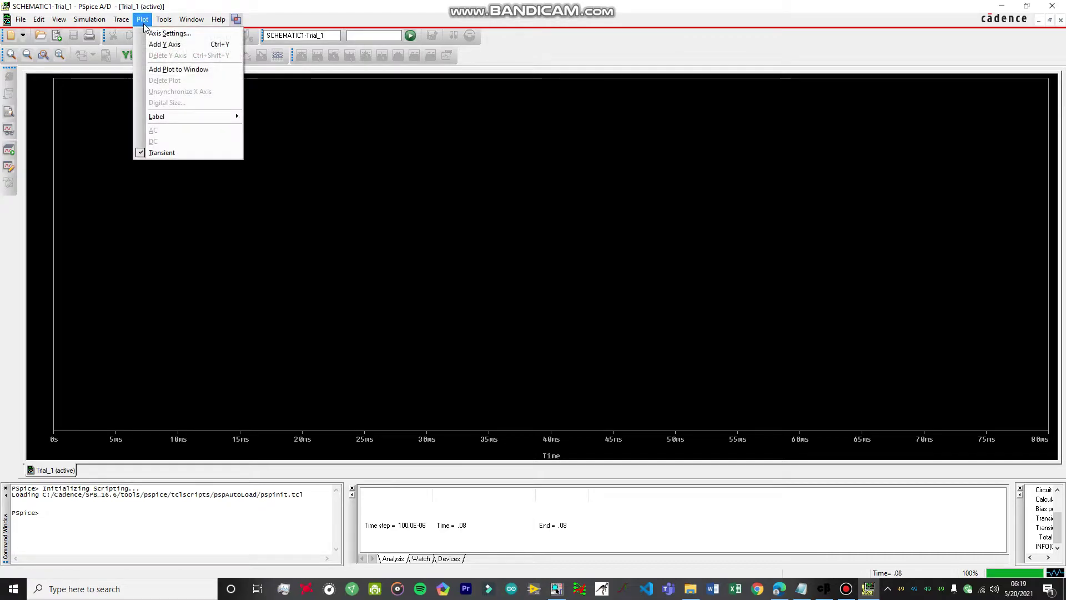
{"action": "left_click", "coordinate": [168, 70]}
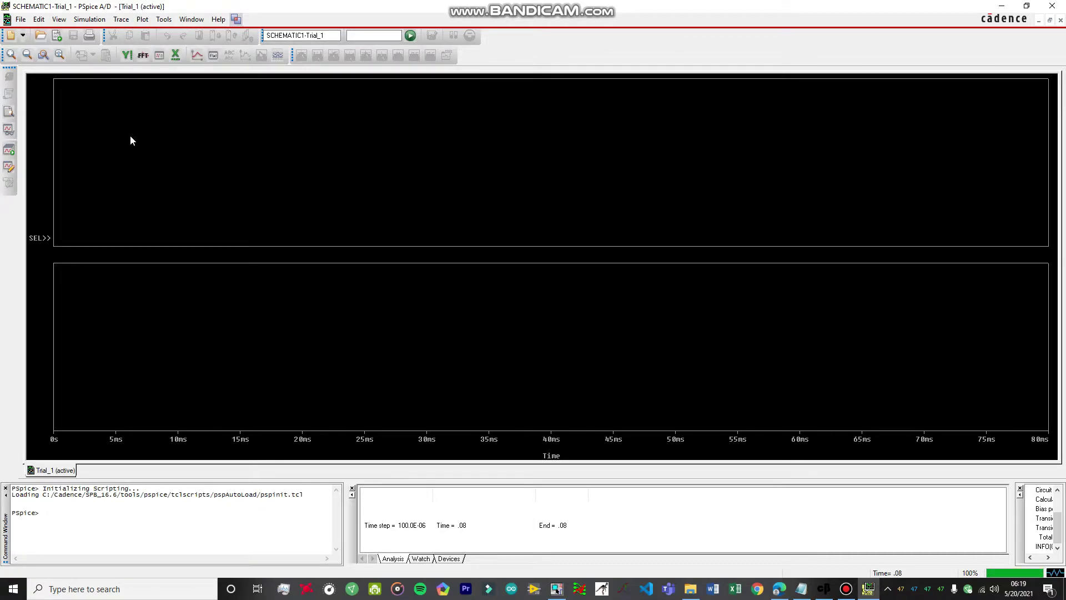
{"action": "left_click", "coordinate": [132, 336]}
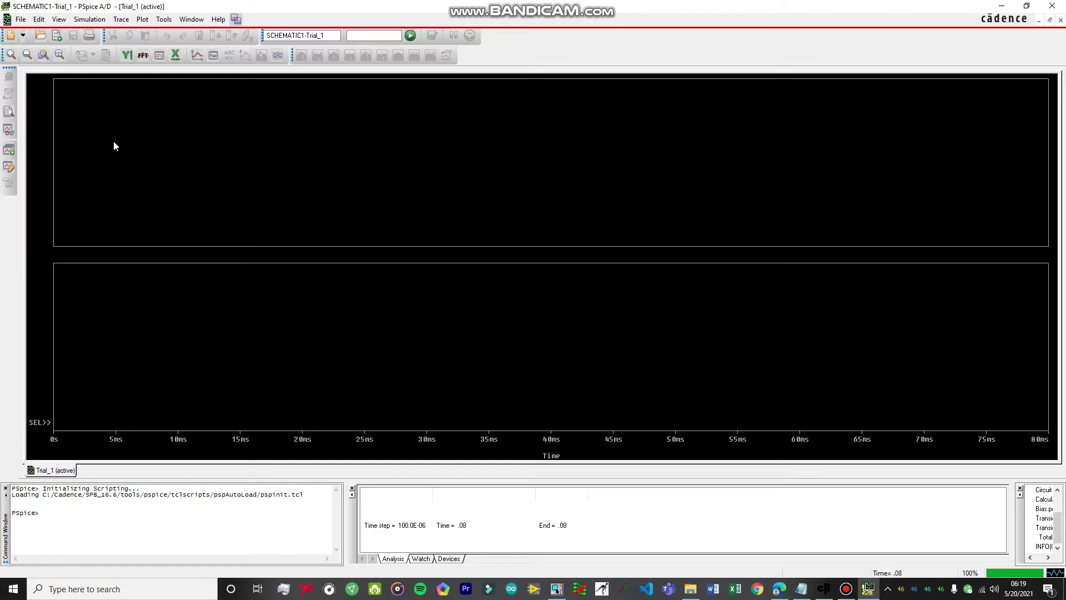
Start adding a trace and limit the listed variables to voltages, excluding alias names, power and currents.
{"action": "left_click", "coordinate": [122, 20]}
{"action": "left_click", "coordinate": [136, 33]}
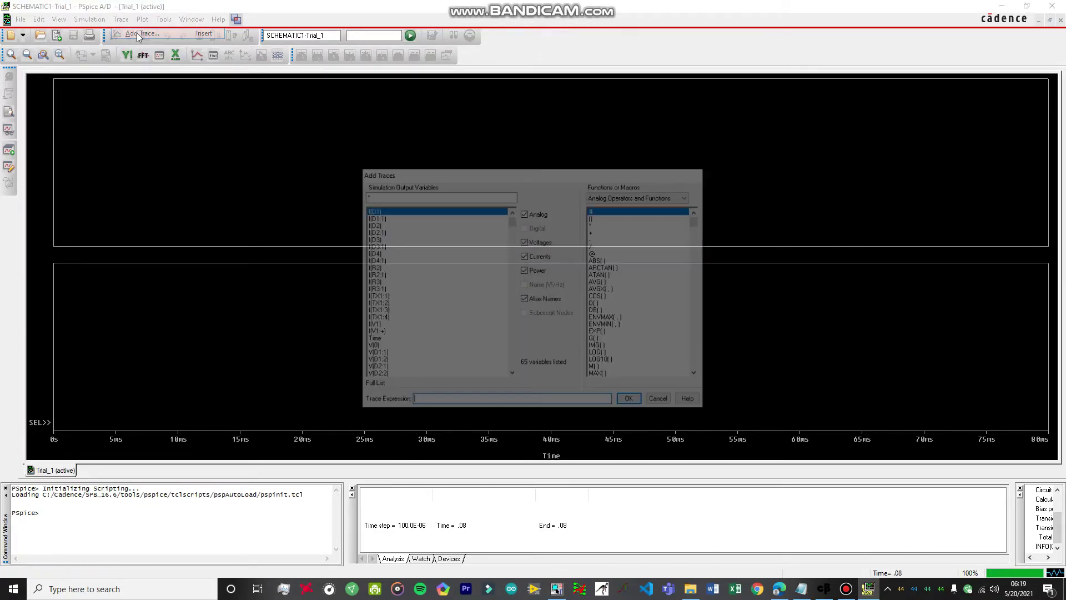
{"action": "left_click", "coordinate": [525, 299]}
{"action": "left_click", "coordinate": [524, 270]}
{"action": "left_click", "coordinate": [525, 256]}
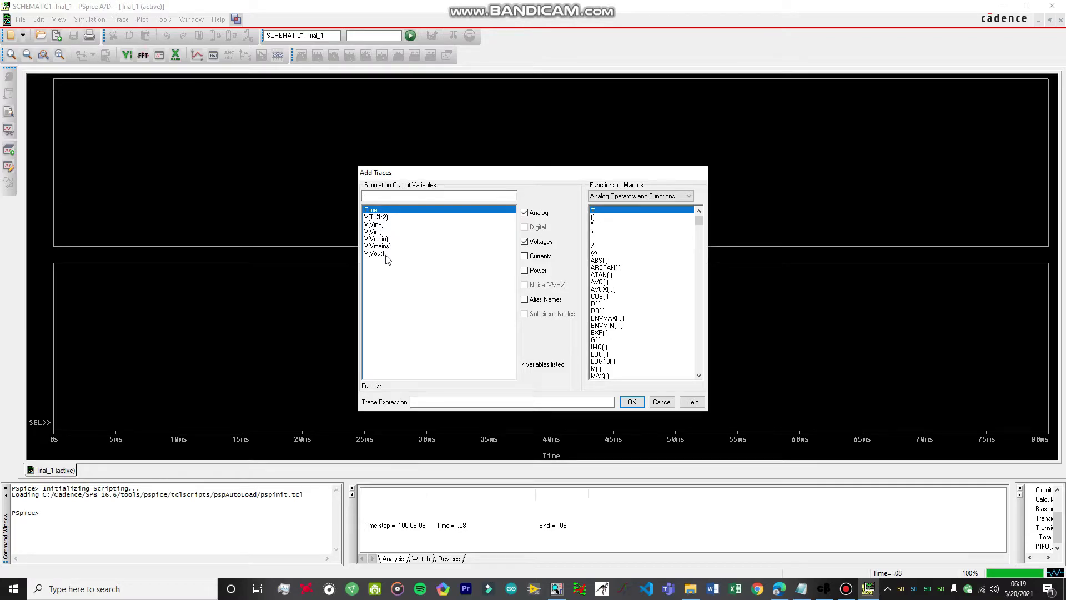
Check the node names in the schematic and add the V(Vmains) trace to the lower plot.
{"action": "left_click", "coordinate": [532, 588]}
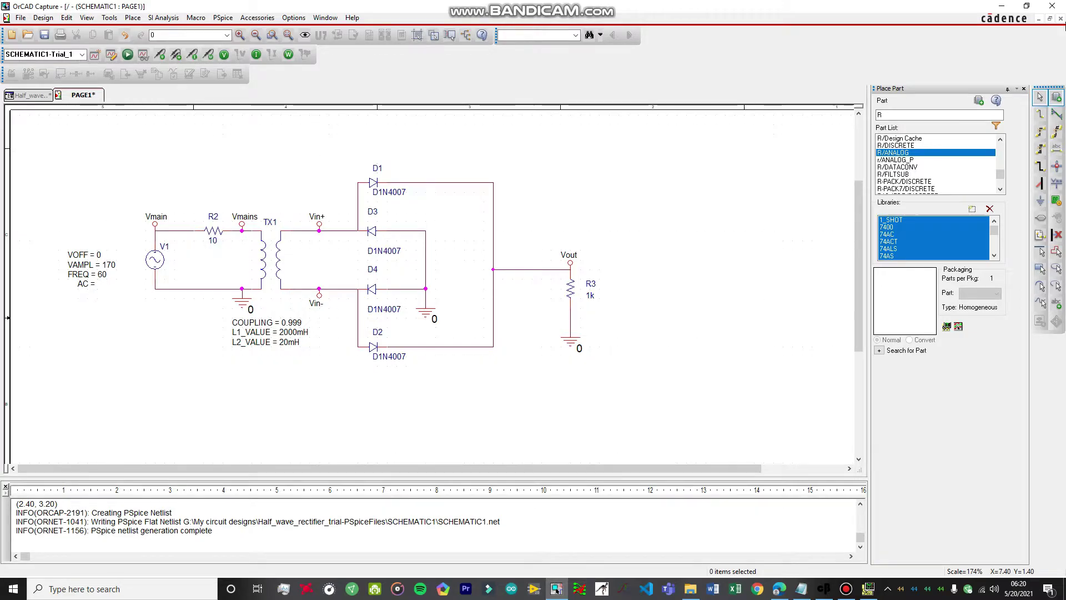
{"action": "left_click", "coordinate": [1004, 9]}
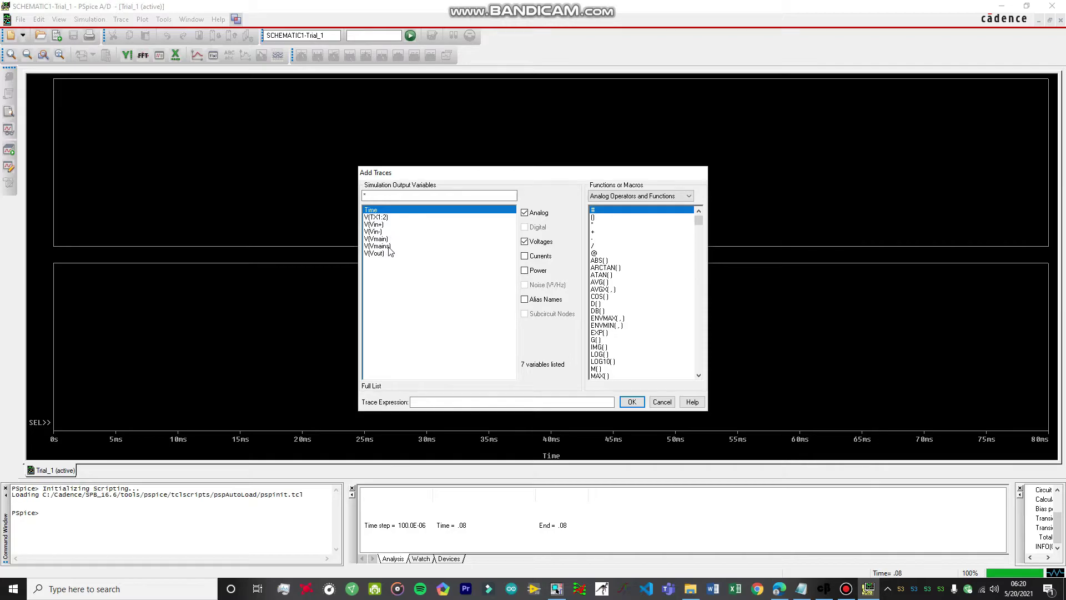
{"action": "left_click", "coordinate": [388, 248]}
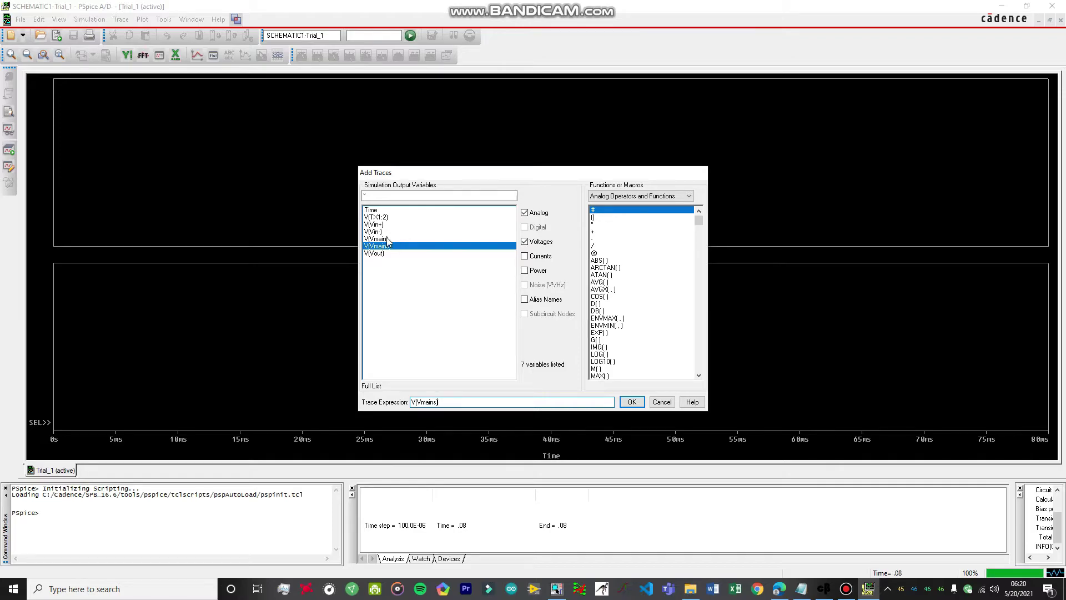
{"action": "left_click", "coordinate": [632, 401]}
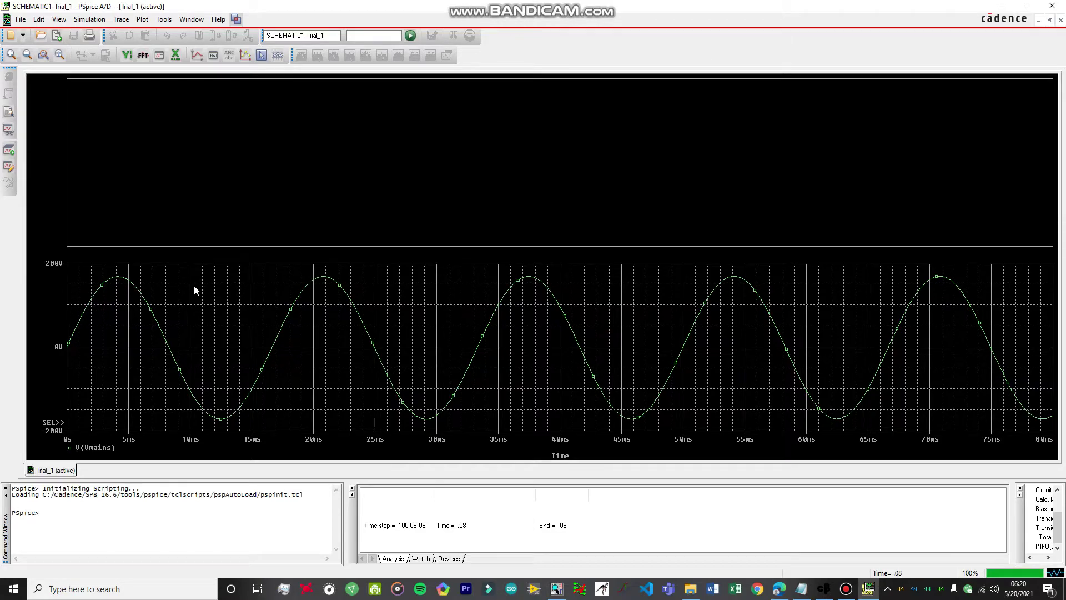
Add the differential input trace V(Vin+)- V(Vin-) to the lower plot alongside V(Vmains).
{"action": "left_click", "coordinate": [121, 19]}
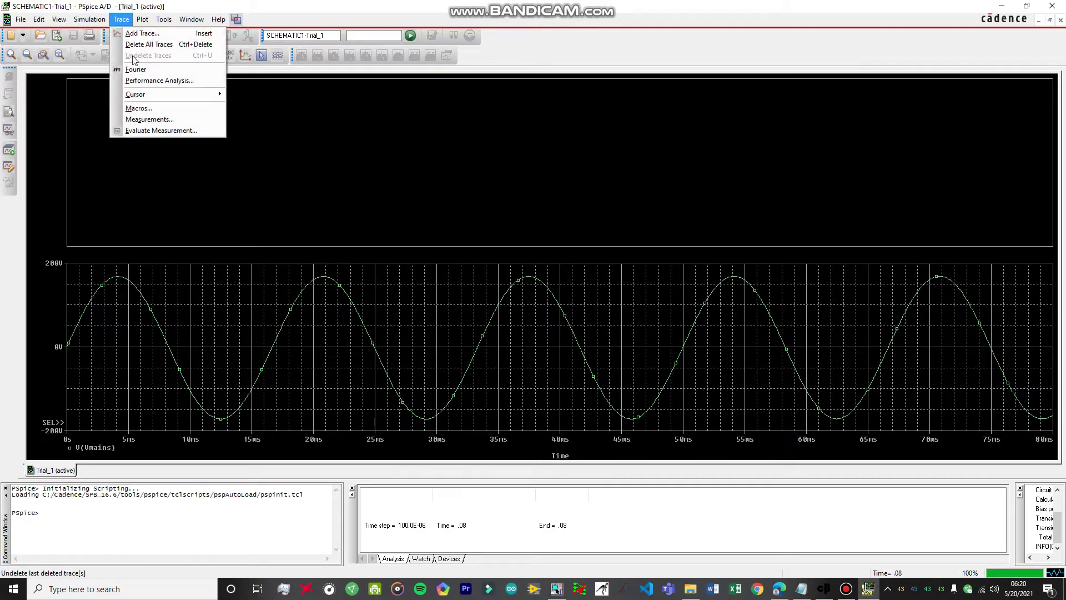
{"action": "left_click", "coordinate": [140, 34]}
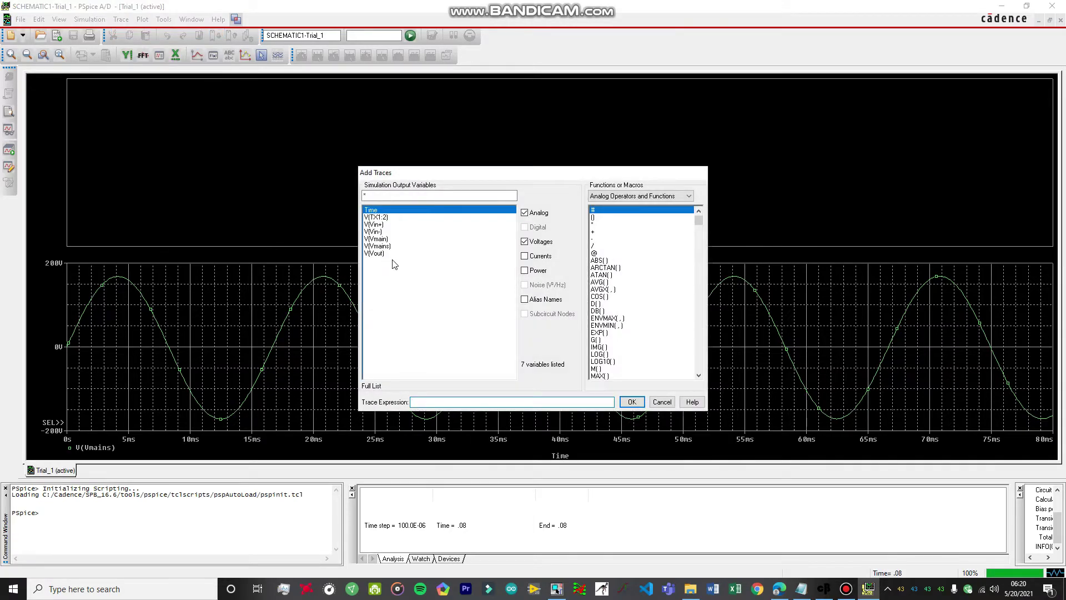
{"action": "left_click", "coordinate": [556, 589]}
{"action": "left_click", "coordinate": [373, 224]}
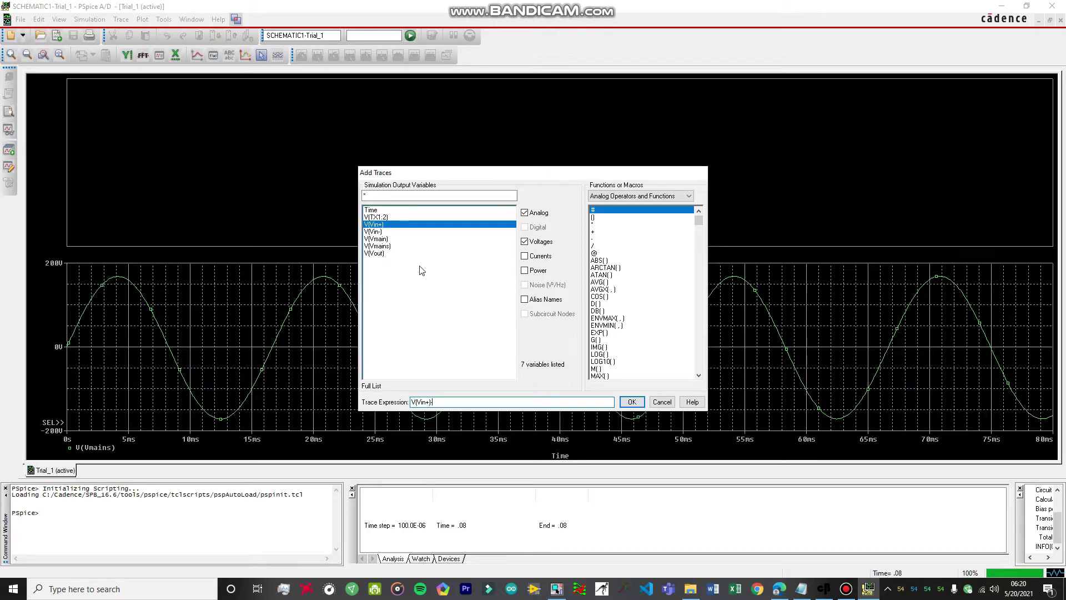
{"action": "left_click", "coordinate": [382, 231]}
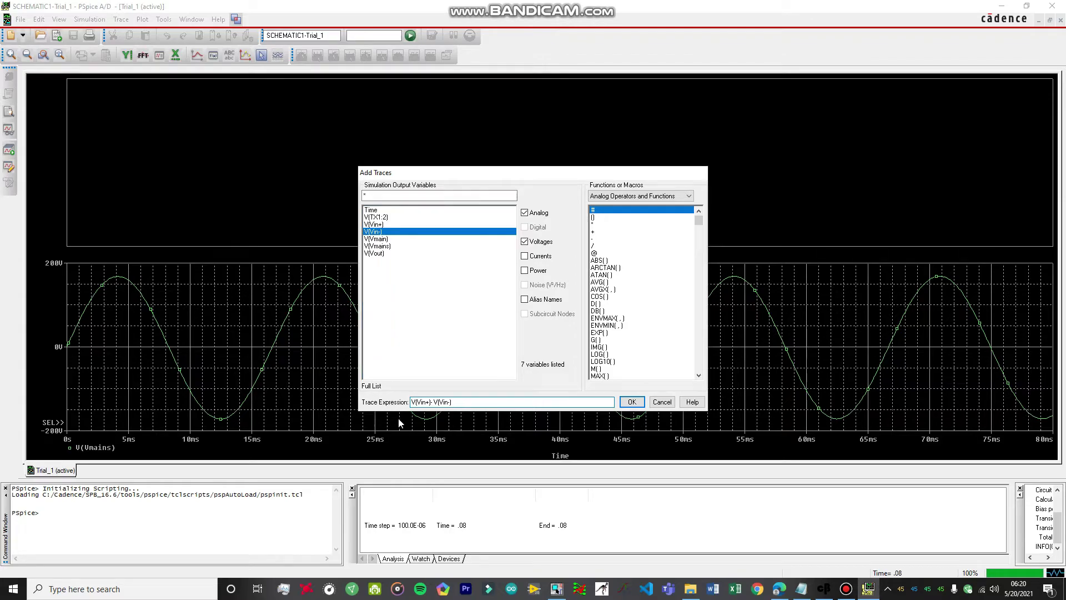
{"action": "left_click", "coordinate": [632, 402]}
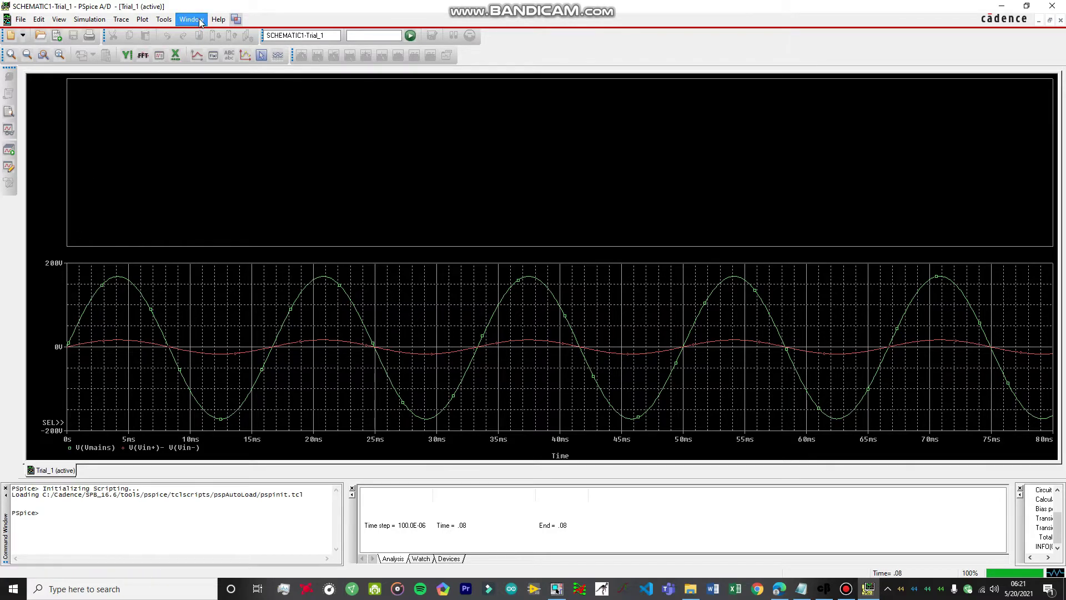
Display the trace cursor and measure both lower-plot traces at the first positive peak and near the first trough.
{"action": "left_click", "coordinate": [143, 19]}
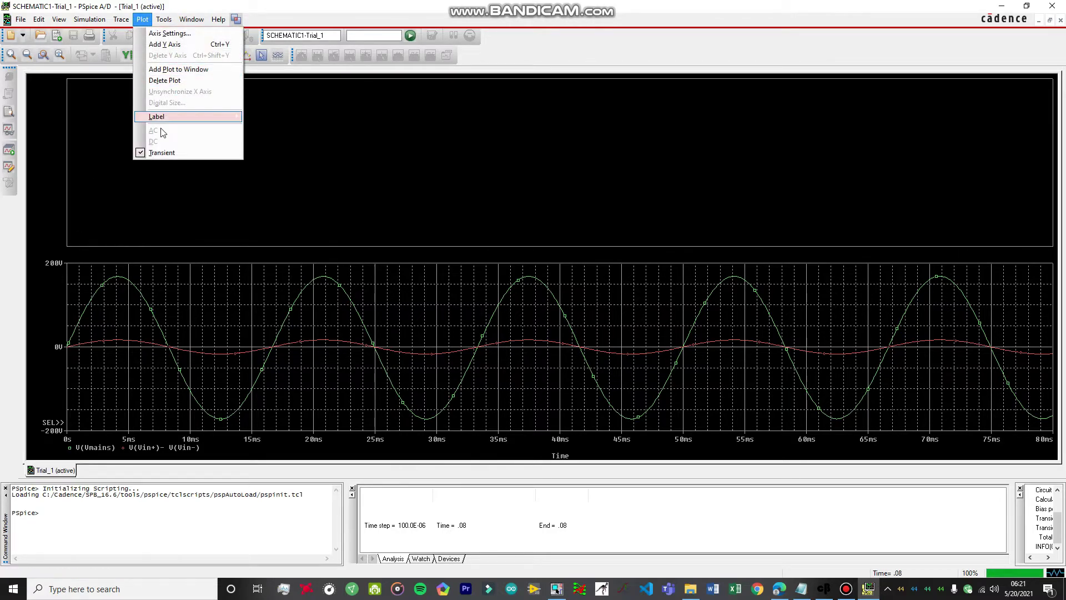
{"action": "mouse_move", "coordinate": [120, 21]}
{"action": "mouse_move", "coordinate": [167, 94]}
{"action": "left_click", "coordinate": [252, 95]}
{"action": "left_click", "coordinate": [117, 332]}
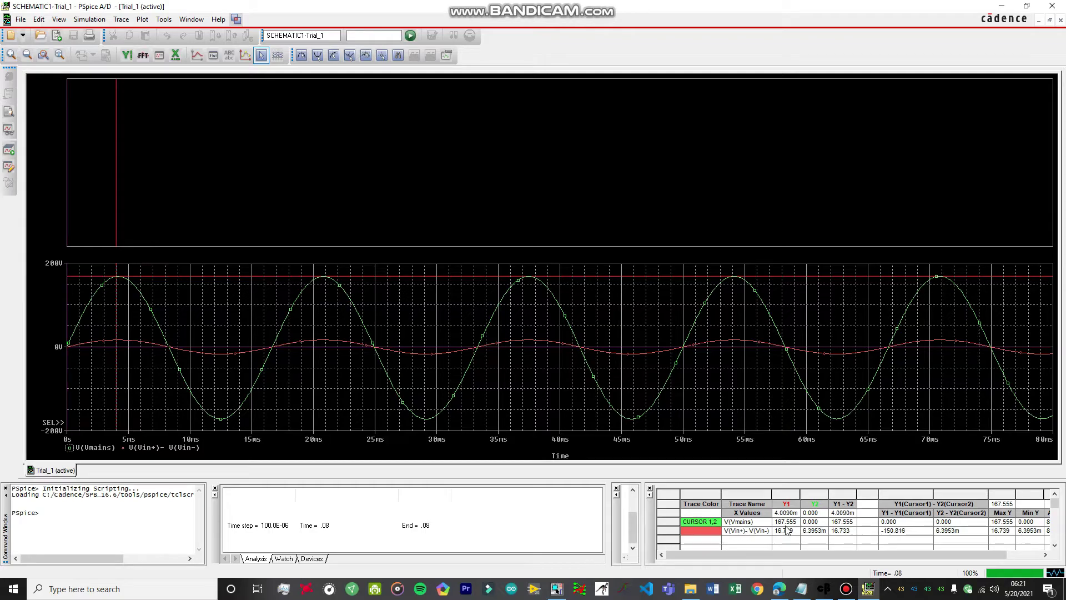
{"action": "left_click", "coordinate": [210, 312]}
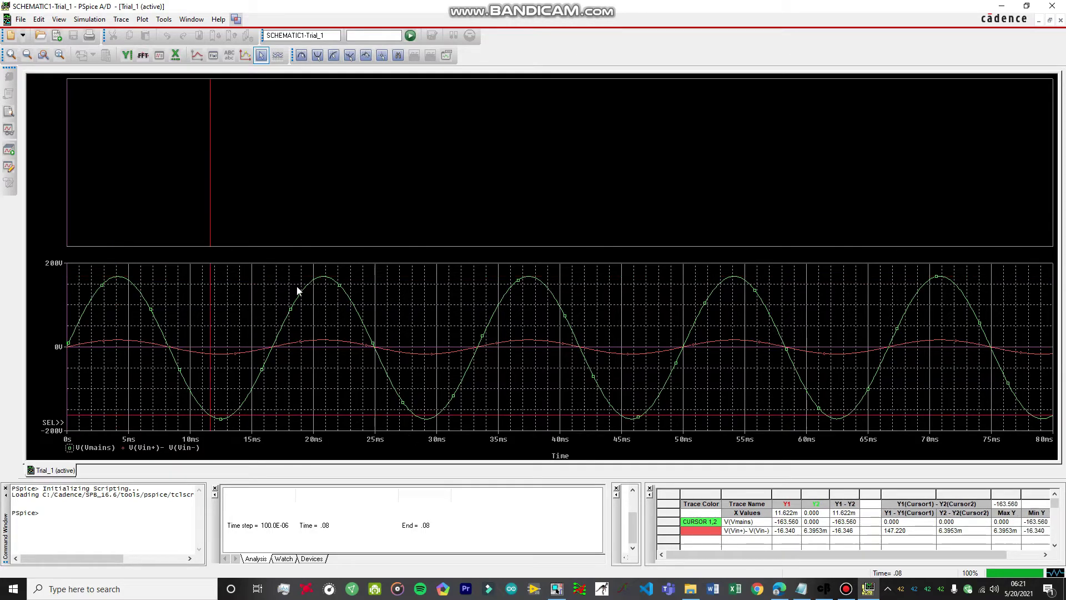
Turn off the cursor display in the waveform window.
{"action": "left_click", "coordinate": [121, 20]}
{"action": "mouse_move", "coordinate": [162, 100]}
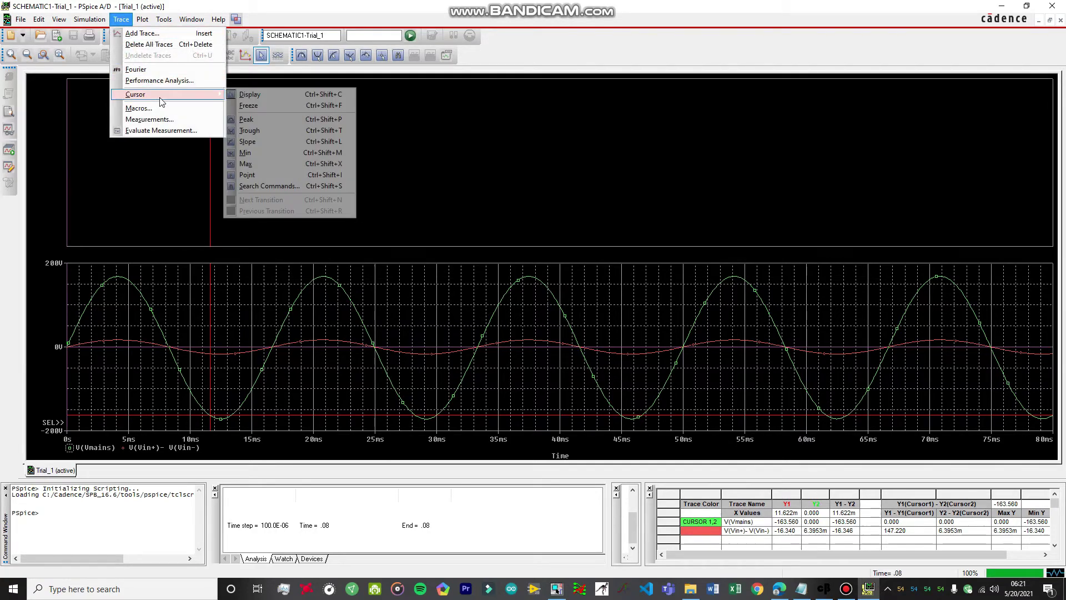
{"action": "left_click", "coordinate": [191, 313]}
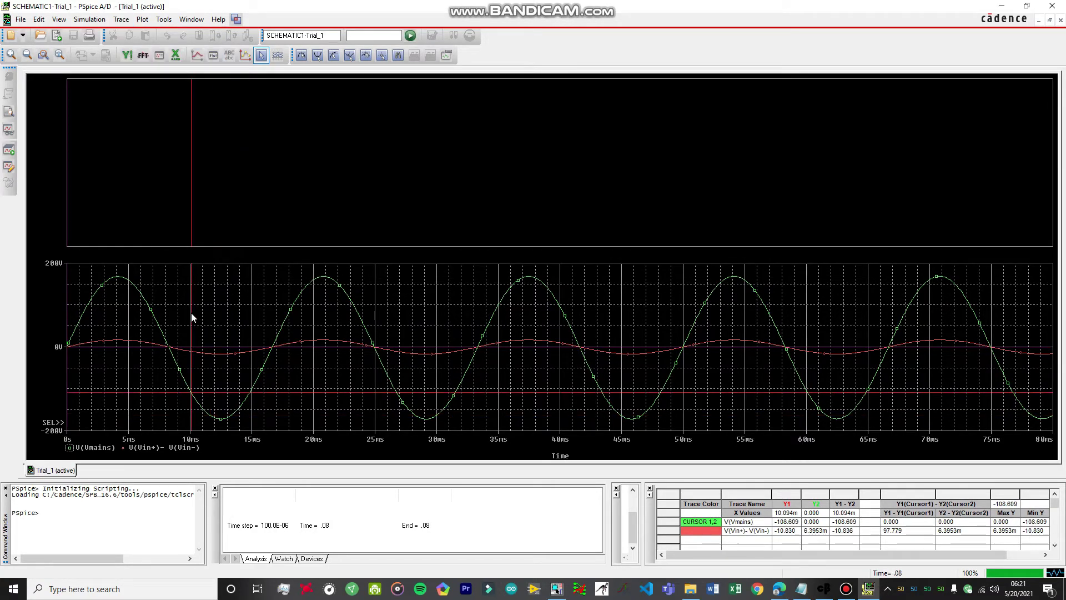
{"action": "left_click", "coordinate": [121, 19]}
{"action": "mouse_move", "coordinate": [156, 96]}
{"action": "left_click", "coordinate": [399, 56]}
{"action": "left_click", "coordinate": [261, 55]}
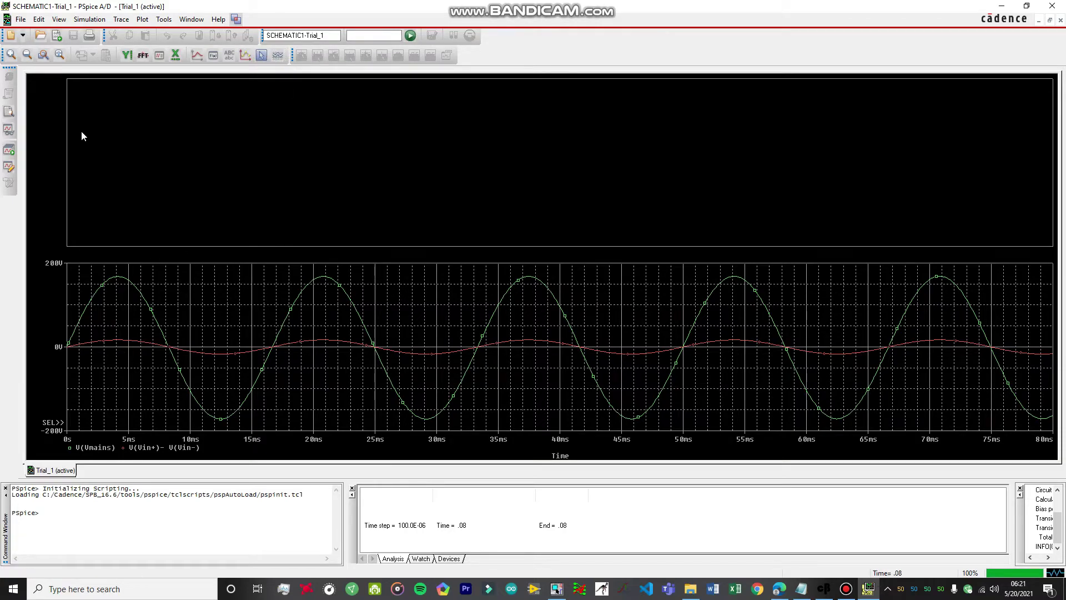
Make the upper plot active and add the trace V(Vin+)- V(Vin-) to it.
{"action": "left_click", "coordinate": [99, 124]}
{"action": "left_click", "coordinate": [121, 19]}
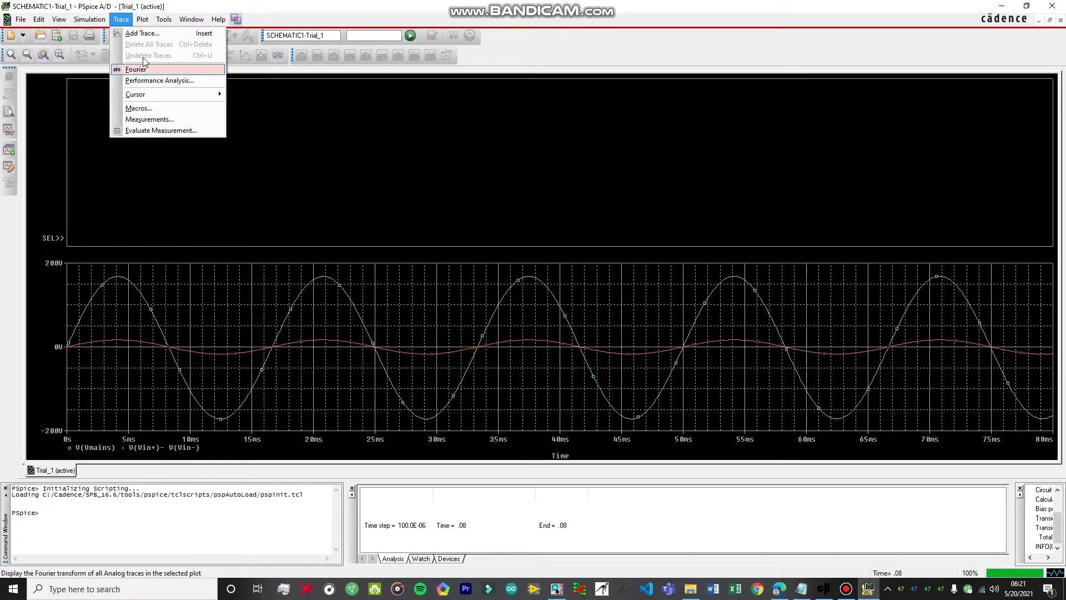
{"action": "left_click", "coordinate": [159, 34]}
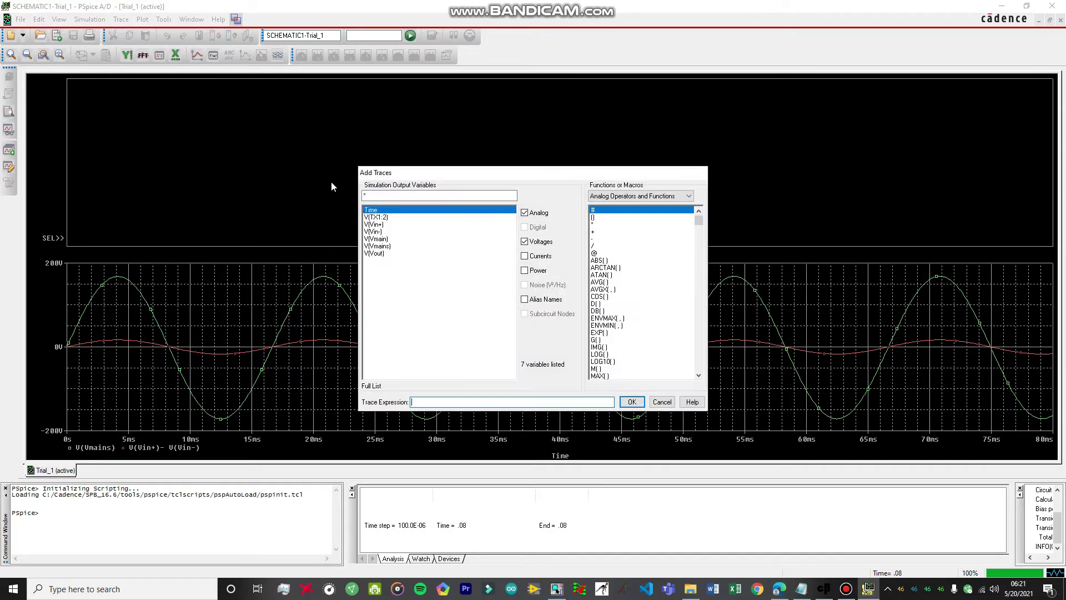
{"action": "left_click", "coordinate": [381, 225]}
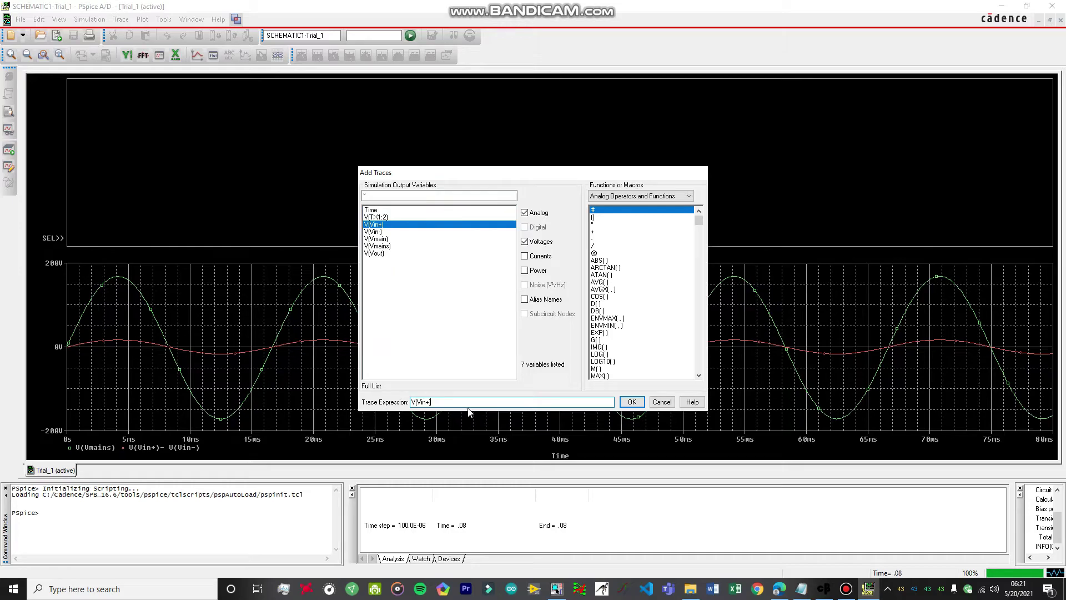
{"action": "type", "text": "-"}
{"action": "left_click", "coordinate": [402, 232]}
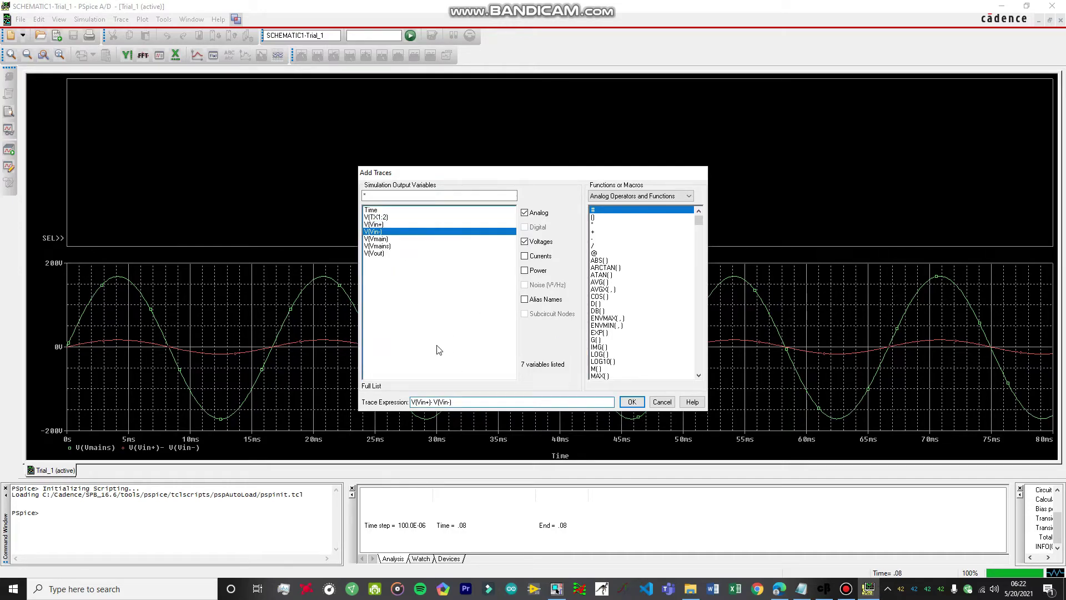
{"action": "left_click", "coordinate": [633, 405]}
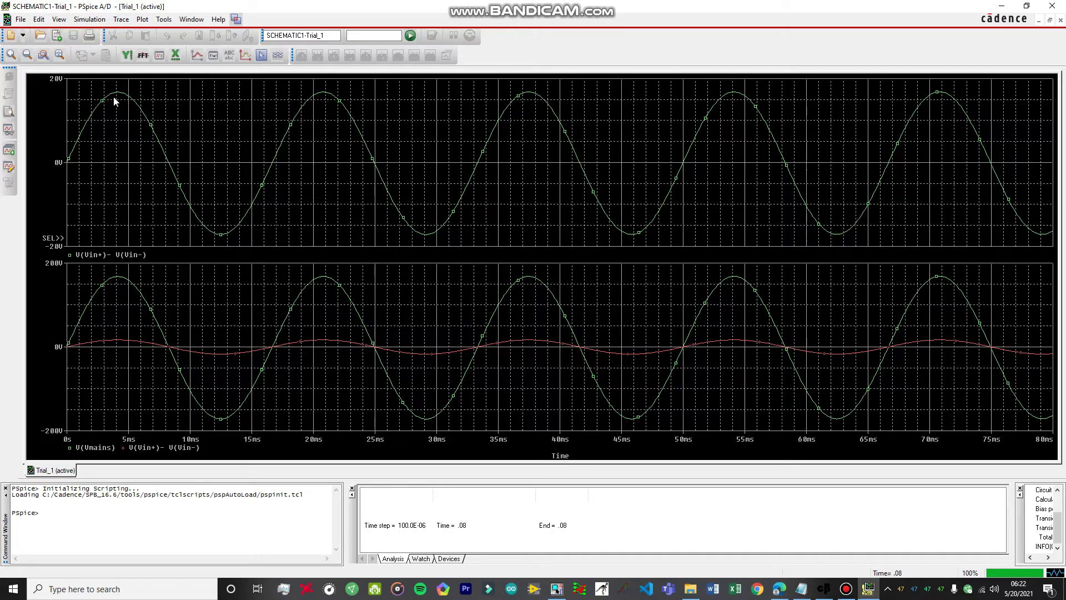
Add the output voltage trace V(Vout) to the upper plot alongside V(Vin+)- V(Vin-).
{"action": "left_click", "coordinate": [121, 18]}
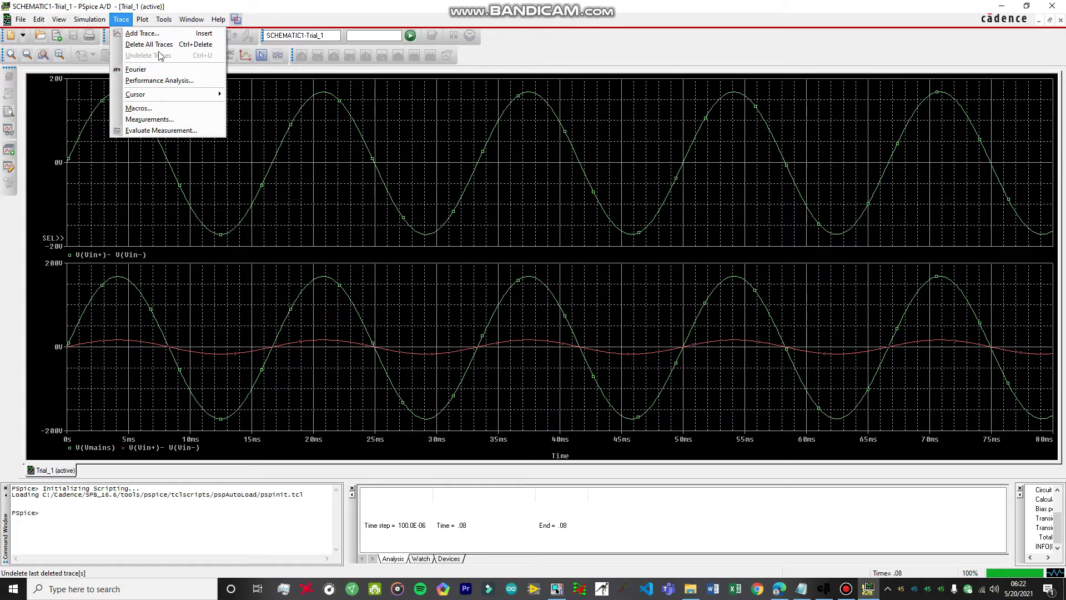
{"action": "left_click", "coordinate": [149, 36]}
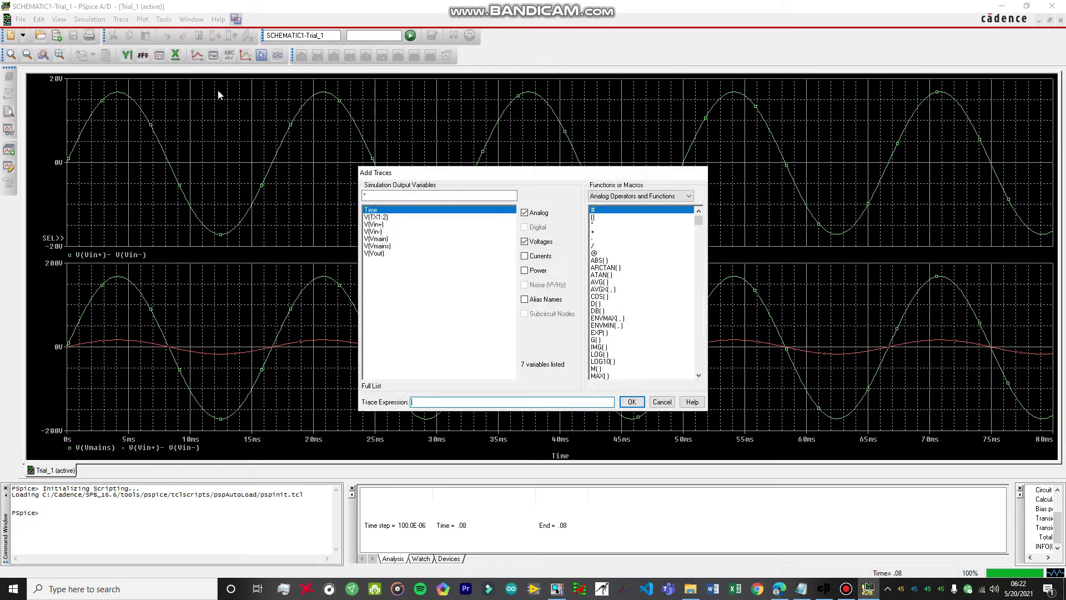
{"action": "left_click", "coordinate": [375, 254]}
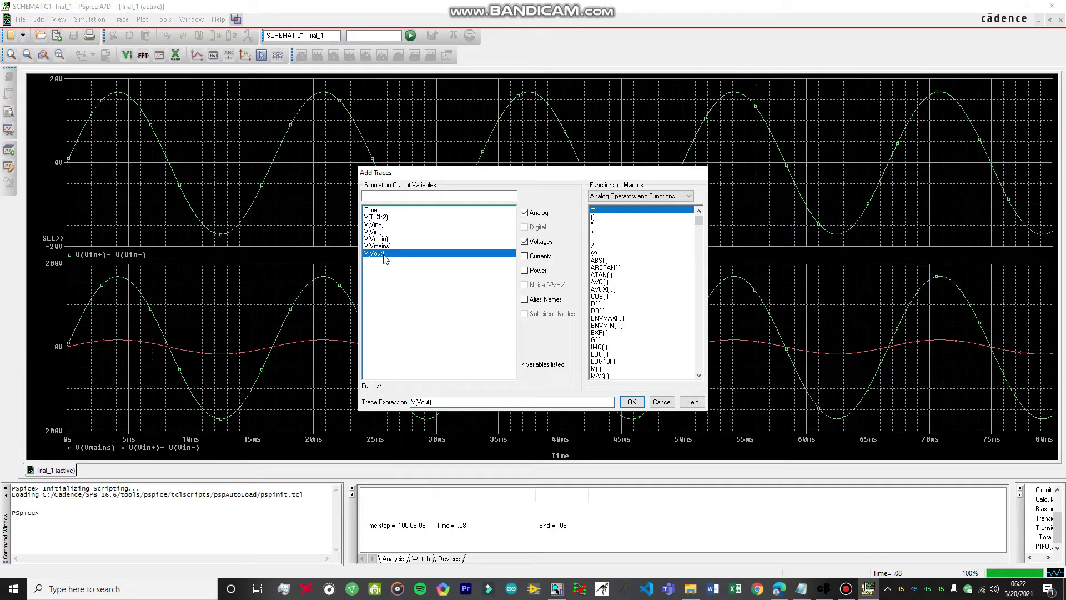
{"action": "left_click", "coordinate": [629, 402]}
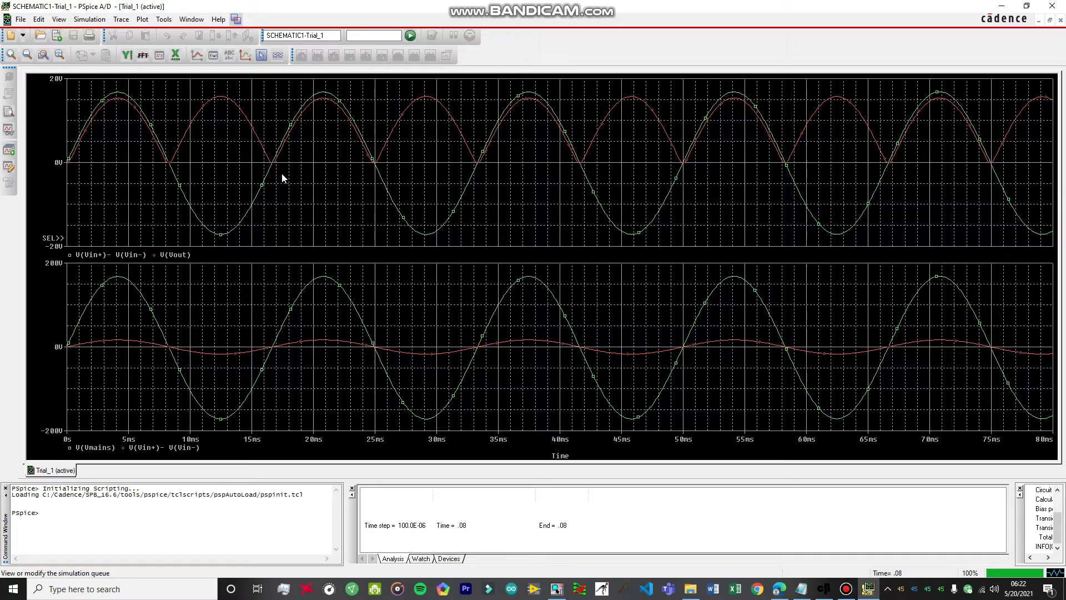
Display the trace cursor and place it at the first positive peak of V(Vin+)- V(Vin-) in the upper plot.
{"action": "left_click", "coordinate": [123, 20]}
{"action": "mouse_move", "coordinate": [139, 95]}
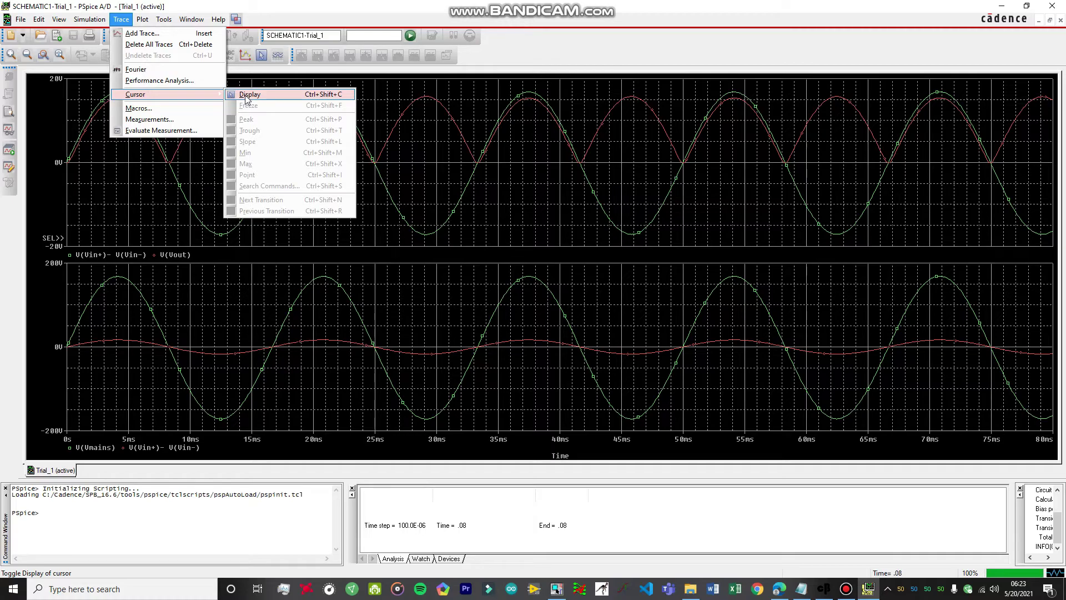
{"action": "left_click", "coordinate": [247, 95]}
{"action": "left_click", "coordinate": [118, 123]}
{"action": "left_click", "coordinate": [117, 125]}
{"action": "left_click", "coordinate": [117, 125]}
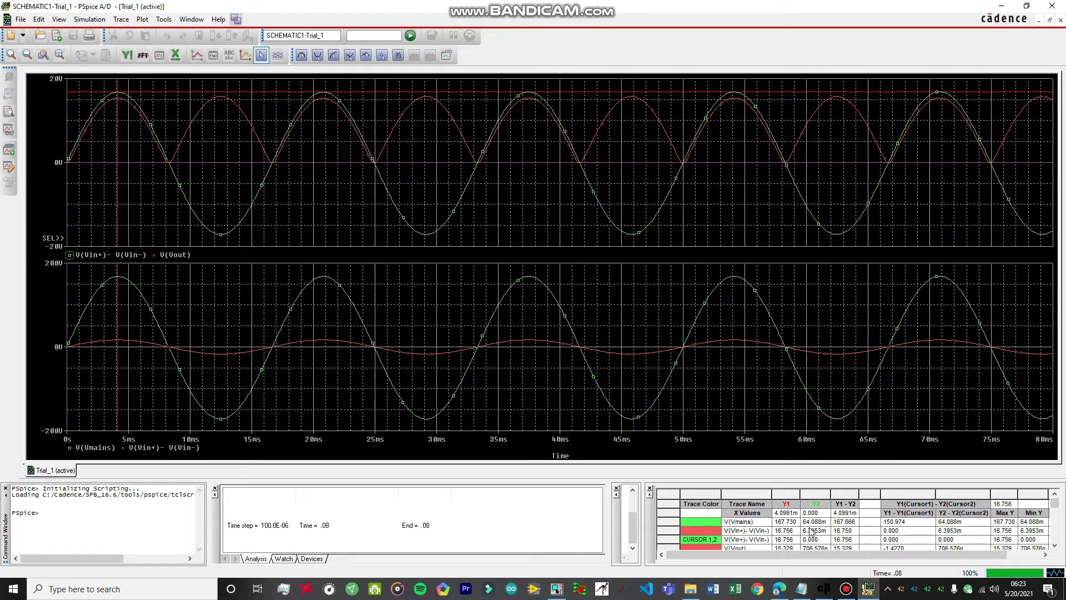
Compare the cursor values of V(Vin+)- V(Vin-) and V(Vout) at the peak and near 22 ms, and turn off the cursor display.
{"action": "scroll", "coordinate": [811, 531], "scroll_direction": "down", "scroll_amount": 1}
{"action": "scroll", "coordinate": [811, 531], "scroll_direction": "up", "scroll_amount": 1}
{"action": "scroll", "coordinate": [764, 543], "scroll_direction": "down", "scroll_amount": 1}
{"action": "scroll", "coordinate": [761, 536], "scroll_direction": "up", "scroll_amount": 1}
{"action": "scroll", "coordinate": [770, 527], "scroll_direction": "down", "scroll_amount": 1}
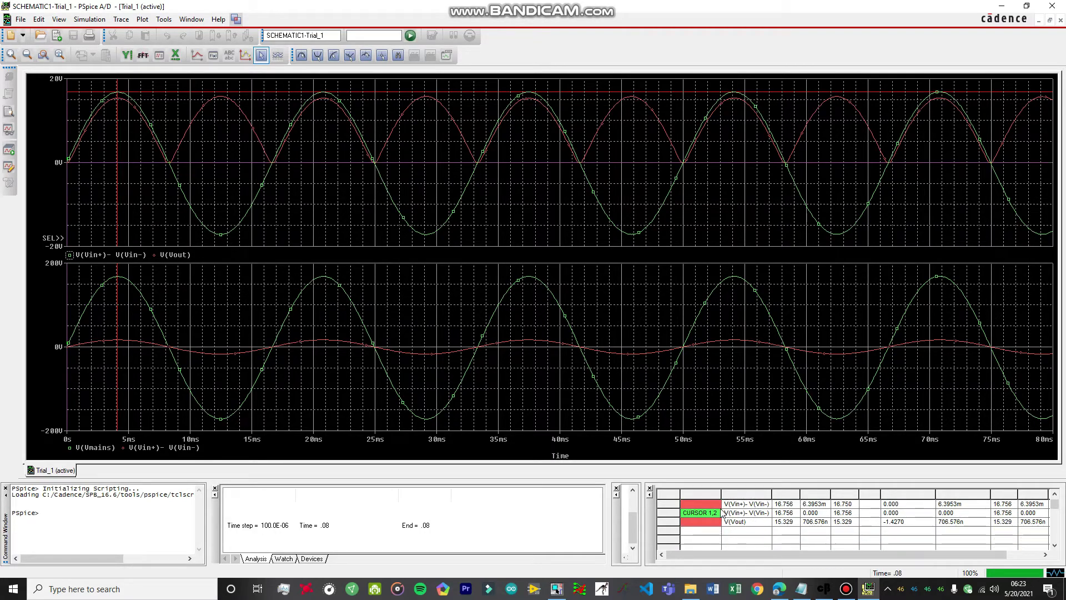
{"action": "left_click", "coordinate": [758, 516]}
{"action": "left_click", "coordinate": [784, 522]}
{"action": "left_click", "coordinate": [338, 197]}
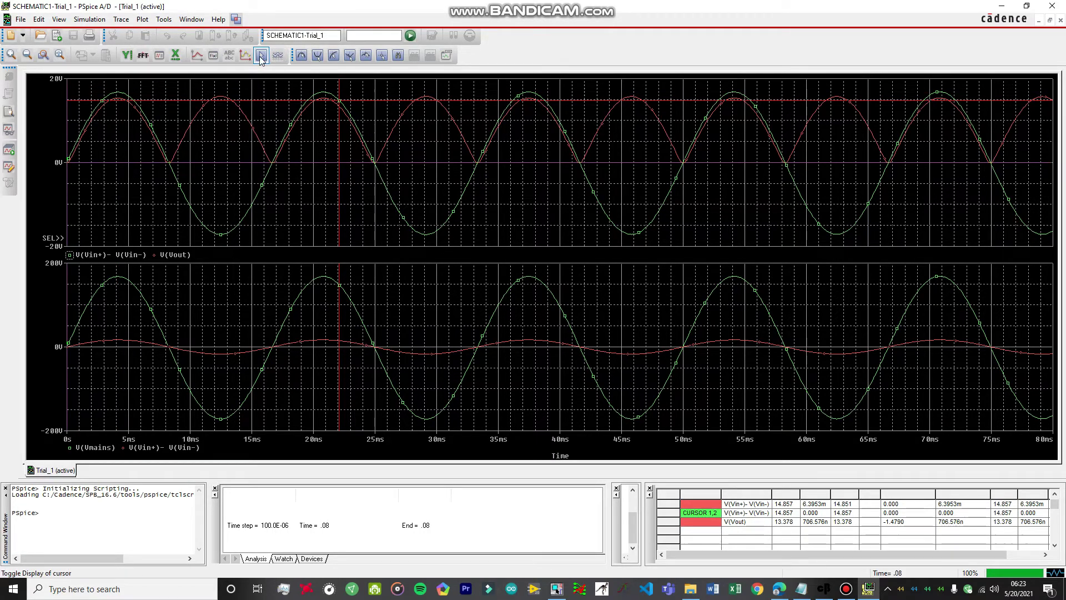
{"action": "left_click", "coordinate": [261, 55]}
Return to the OrCAD Capture schematic and place a vertical capacitor C from the ANALOG library beside R3, below the Vout wire.
{"action": "left_click", "coordinate": [1002, 6]}
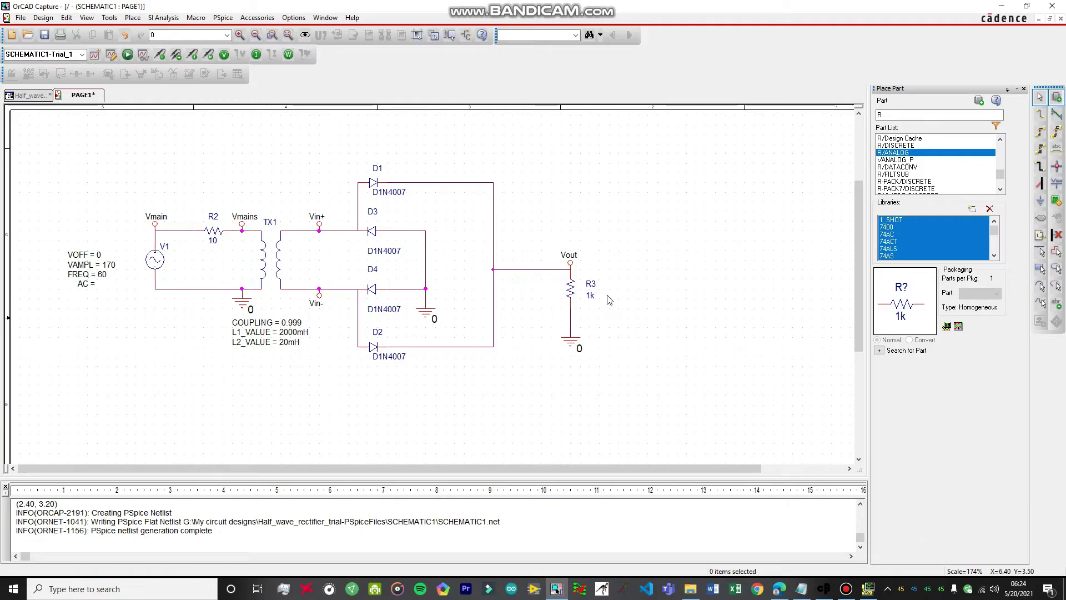
{"action": "left_click", "coordinate": [903, 114]}
{"action": "key", "text": "BackSpace"}
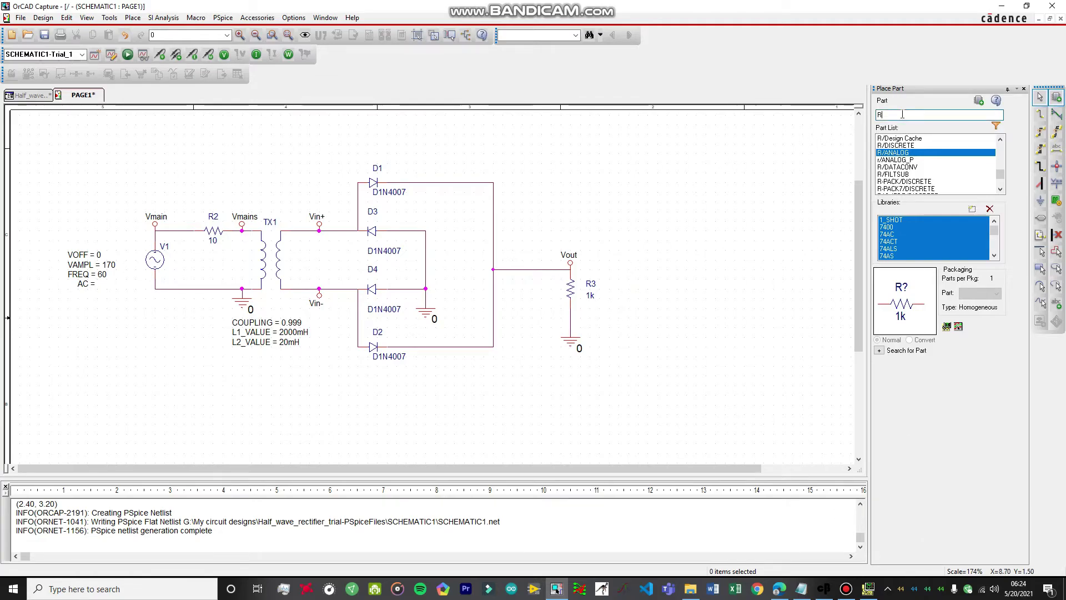
{"action": "type", "text": "C"}
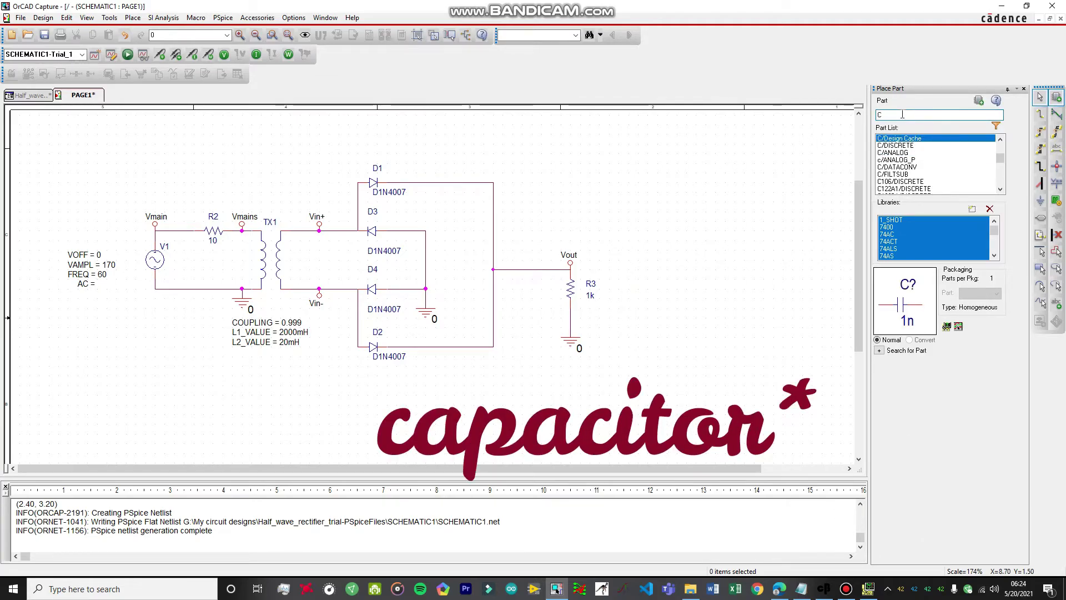
{"action": "left_click", "coordinate": [894, 152]}
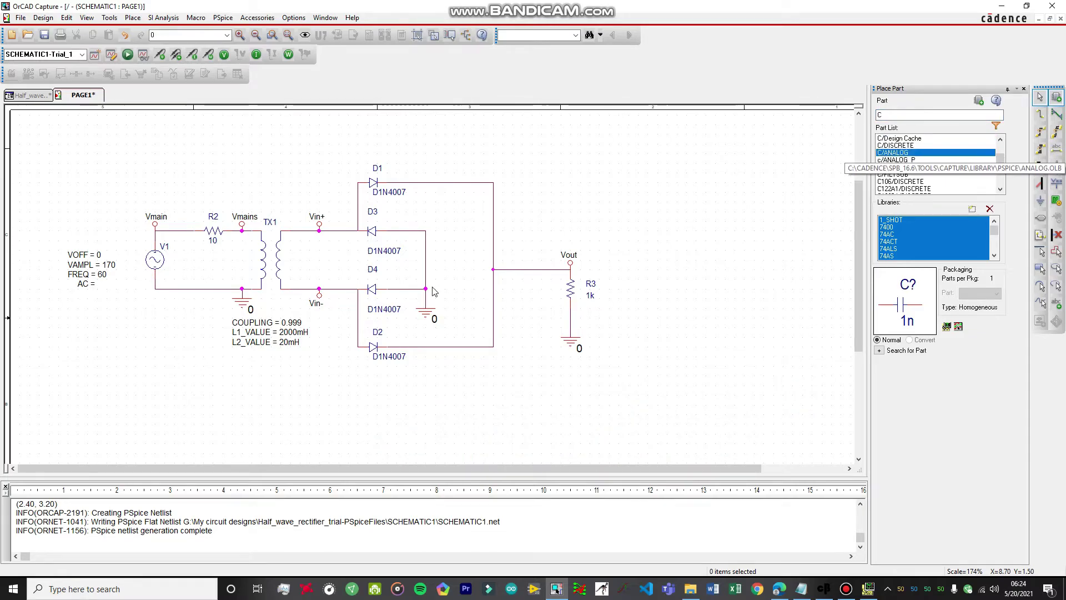
{"action": "key", "text": "Return"}
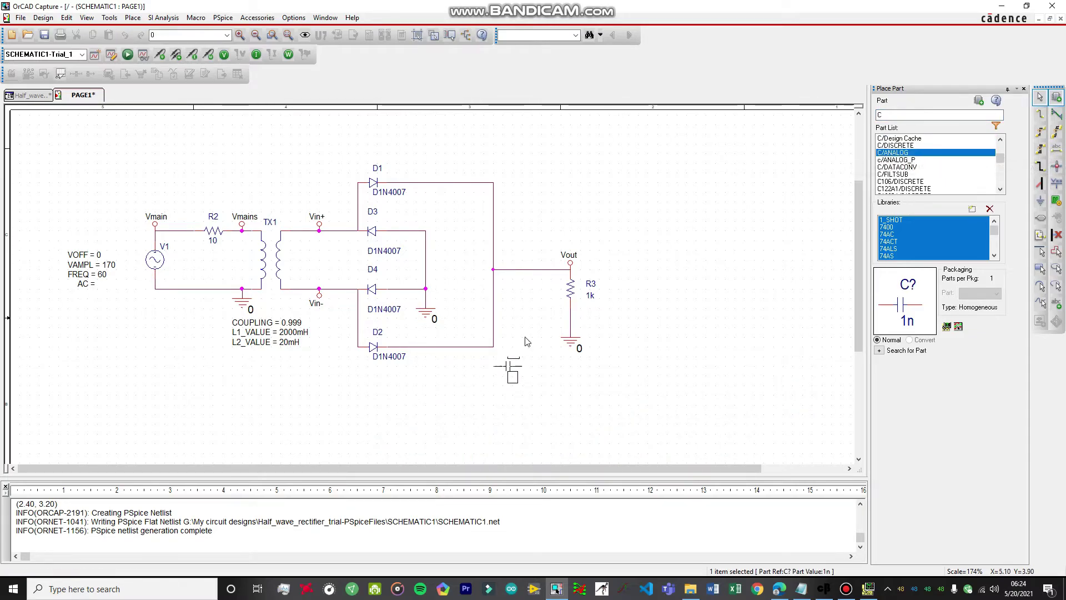
{"action": "left_click", "coordinate": [529, 294]}
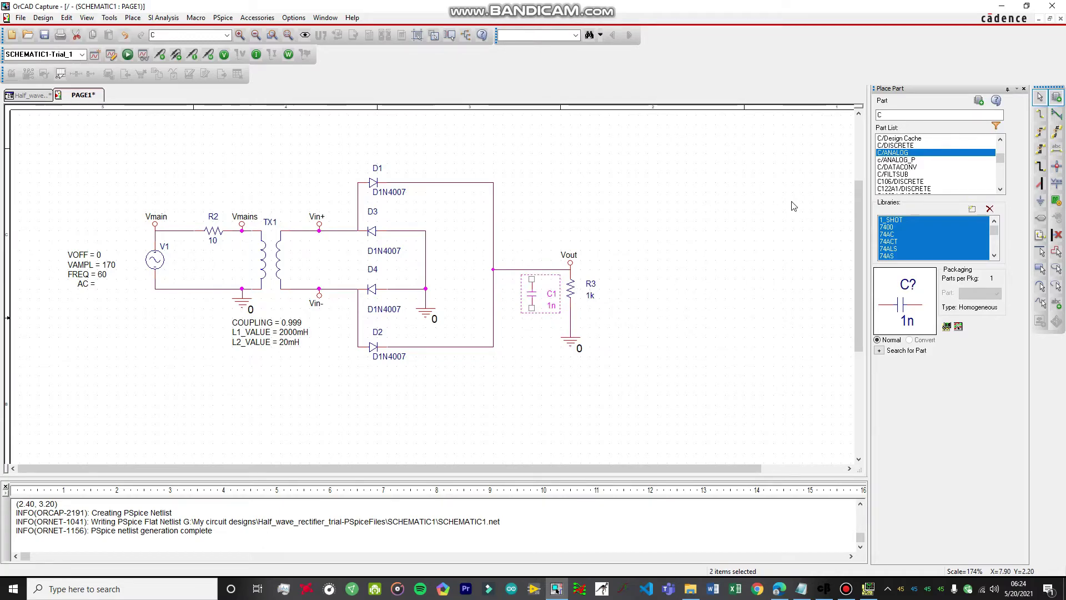
Place a 0/CAPSYM ground symbol directly below capacitor C1, beside the ground of R3.
{"action": "left_click", "coordinate": [1040, 200]}
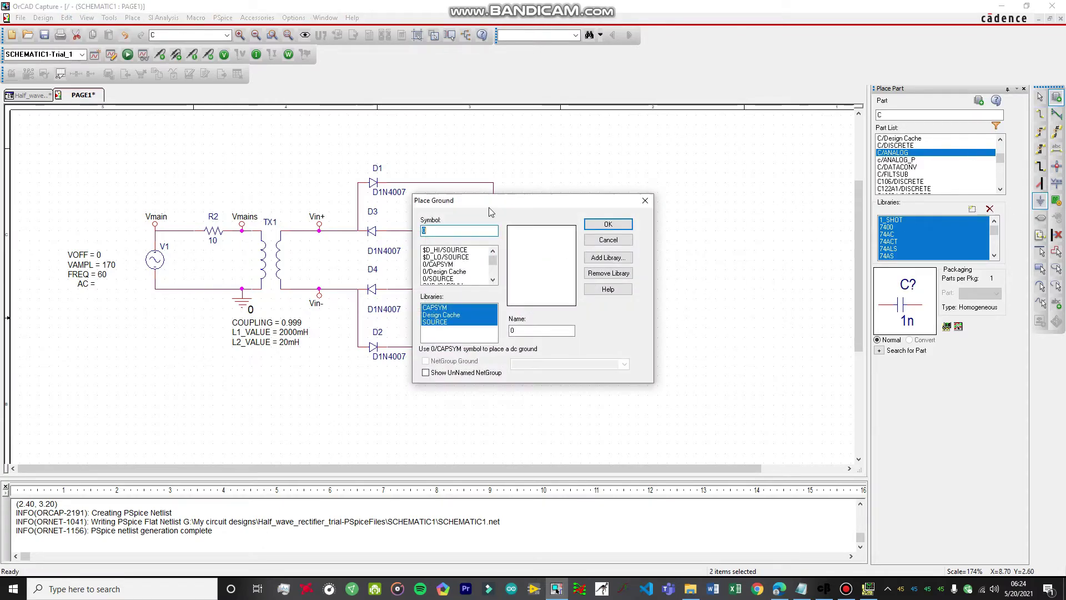
{"action": "left_click", "coordinate": [439, 234]}
{"action": "left_click", "coordinate": [446, 264]}
{"action": "key", "text": "Return"}
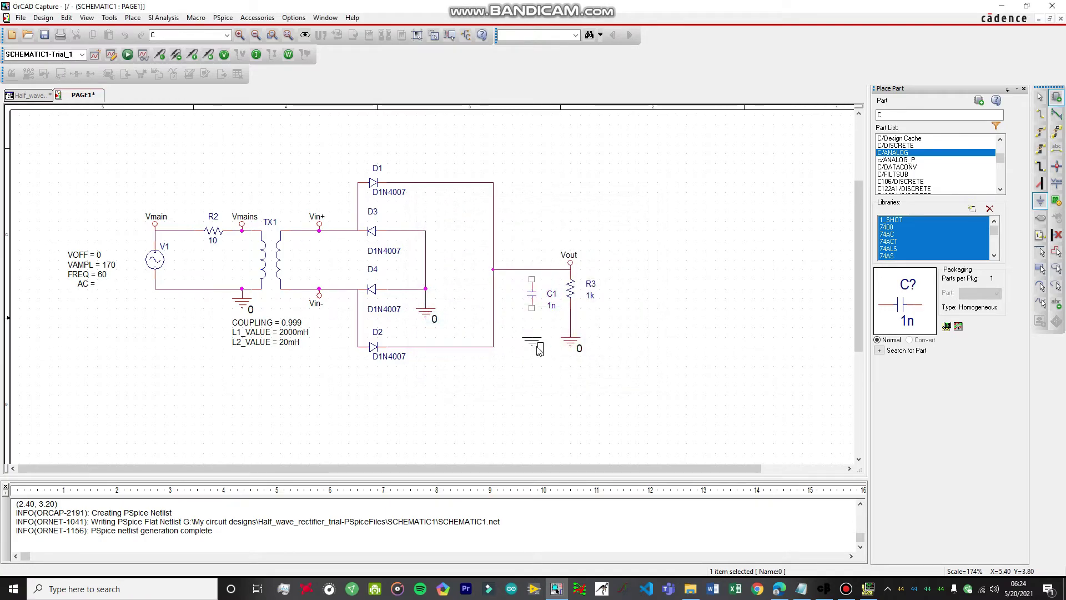
{"action": "left_click", "coordinate": [536, 350]}
{"action": "key", "text": "Escape"}
Wire the upper end of capacitor C1 to the Vout net and its lower end to the ground symbol below it.
{"action": "key", "text": "w"}
{"action": "left_click", "coordinate": [532, 279]}
{"action": "left_click", "coordinate": [532, 269]}
{"action": "left_click", "coordinate": [532, 308]}
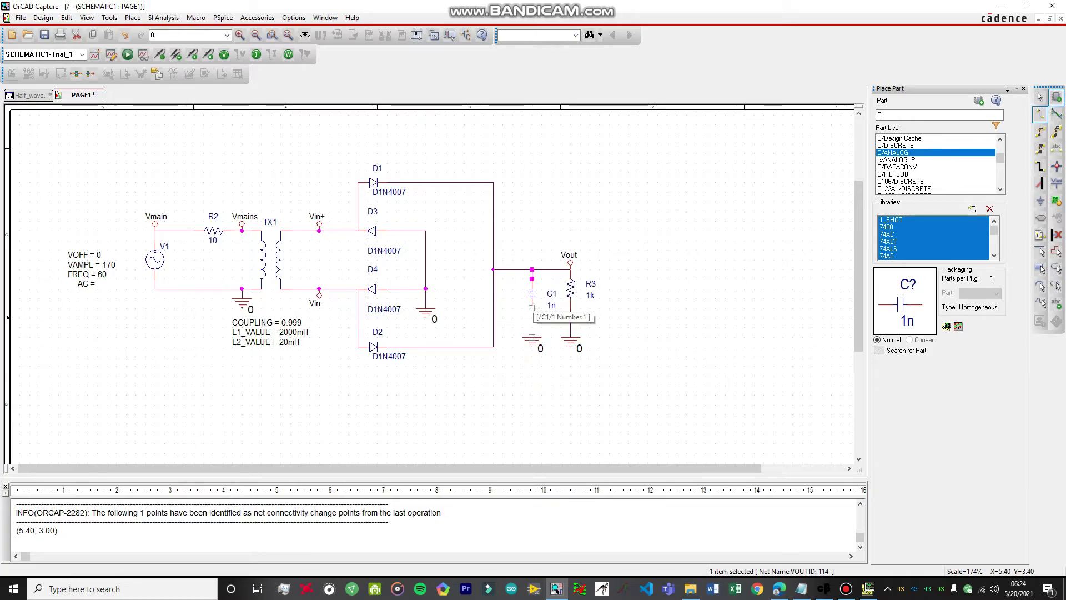
{"action": "left_click", "coordinate": [532, 337]}
{"action": "key", "text": "Escape"}
Set the value of capacitor C1 to 220uF.
{"action": "double_click", "coordinate": [551, 305]}
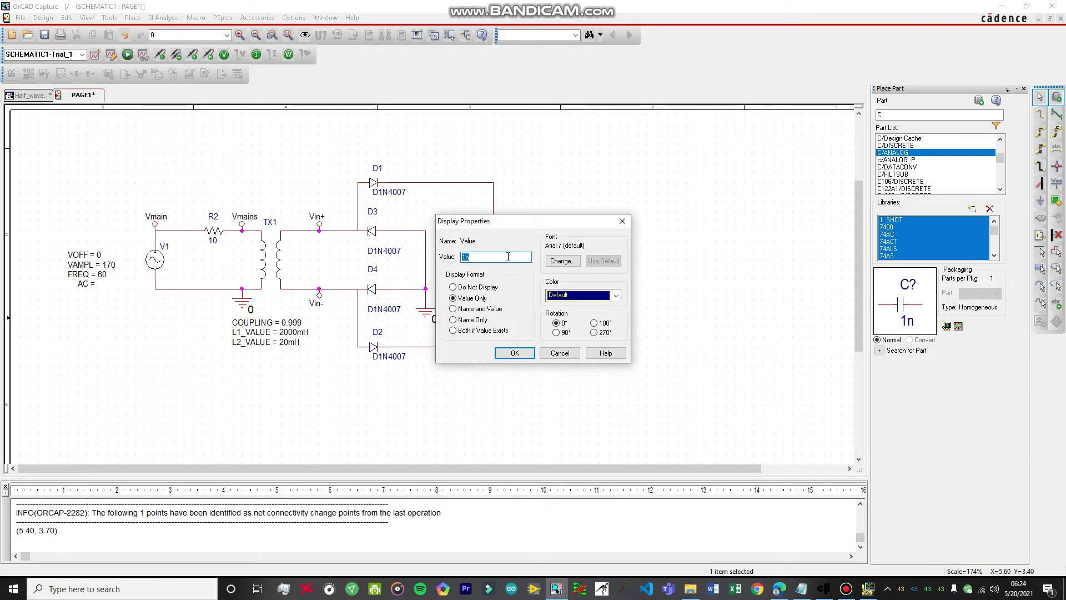
{"action": "type", "text": "220uf"}
{"action": "key", "text": "BackSpace"}
{"action": "type", "text": "F"}
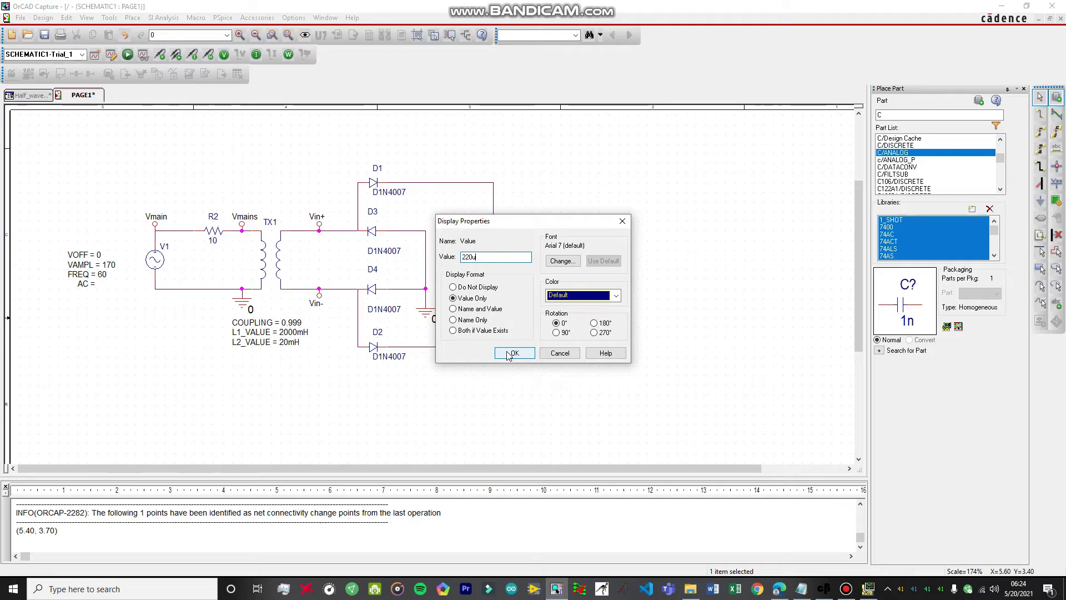
{"action": "left_click", "coordinate": [509, 354]}
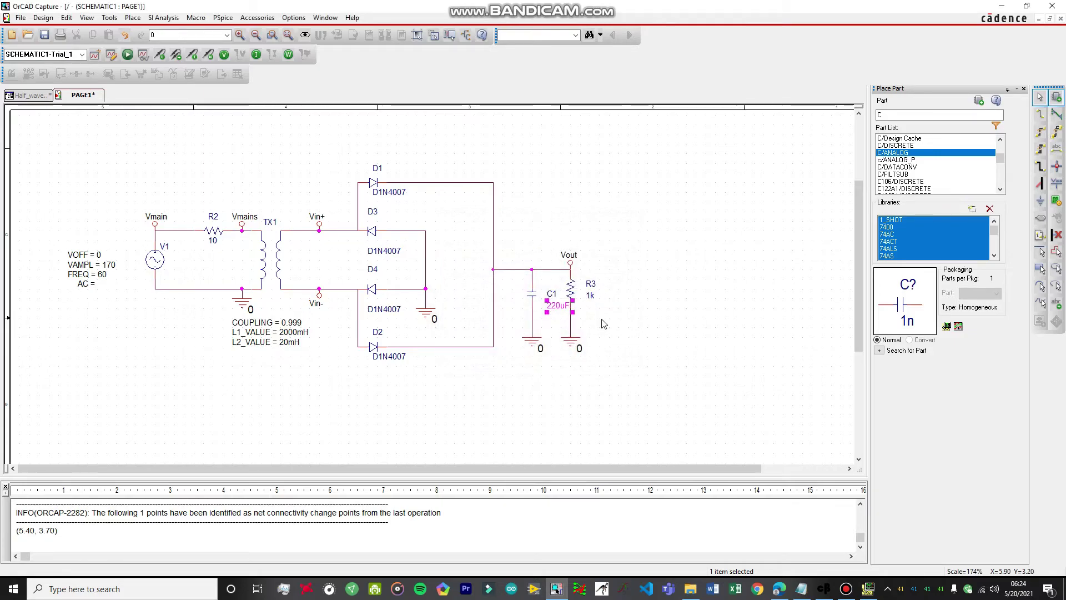
{"action": "left_click", "coordinate": [645, 363]}
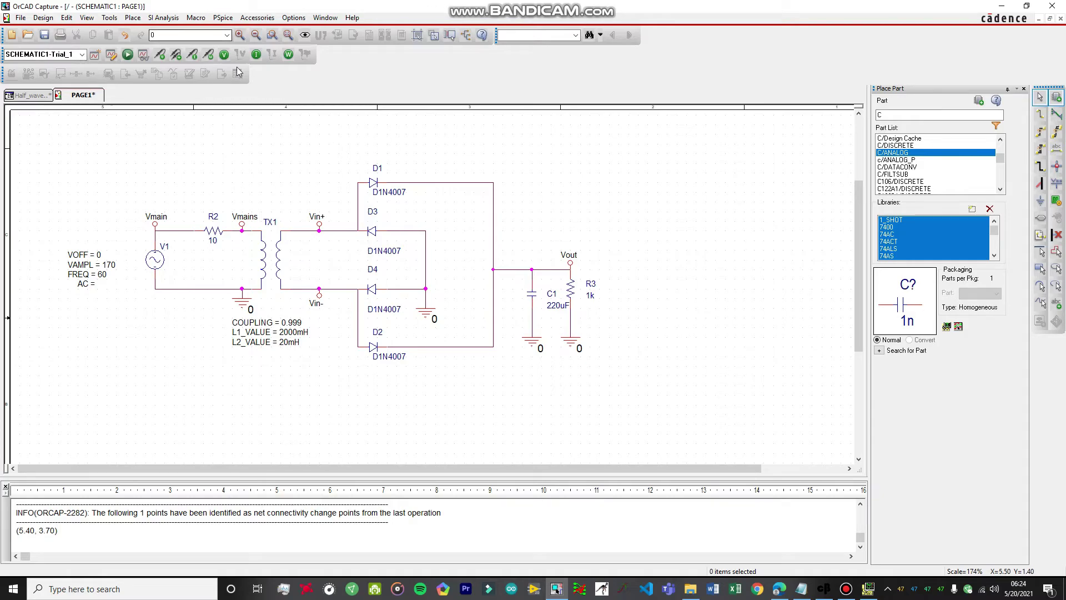
Run the PSpice simulation and plot the differential input trace V(Vin+)- V(Vin-).
{"action": "left_click", "coordinate": [127, 54]}
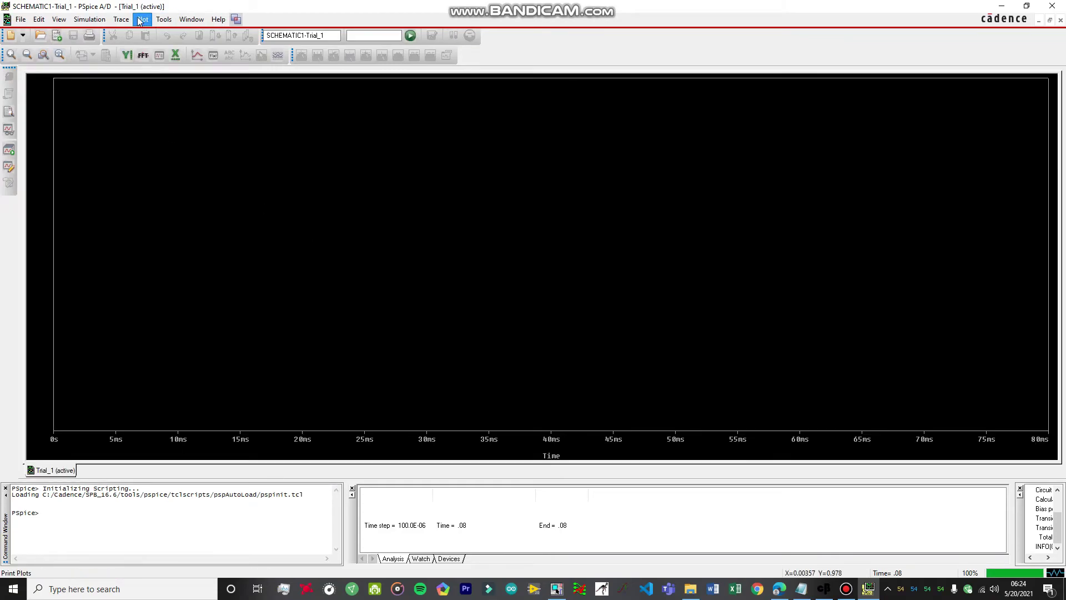
{"action": "left_click", "coordinate": [121, 20]}
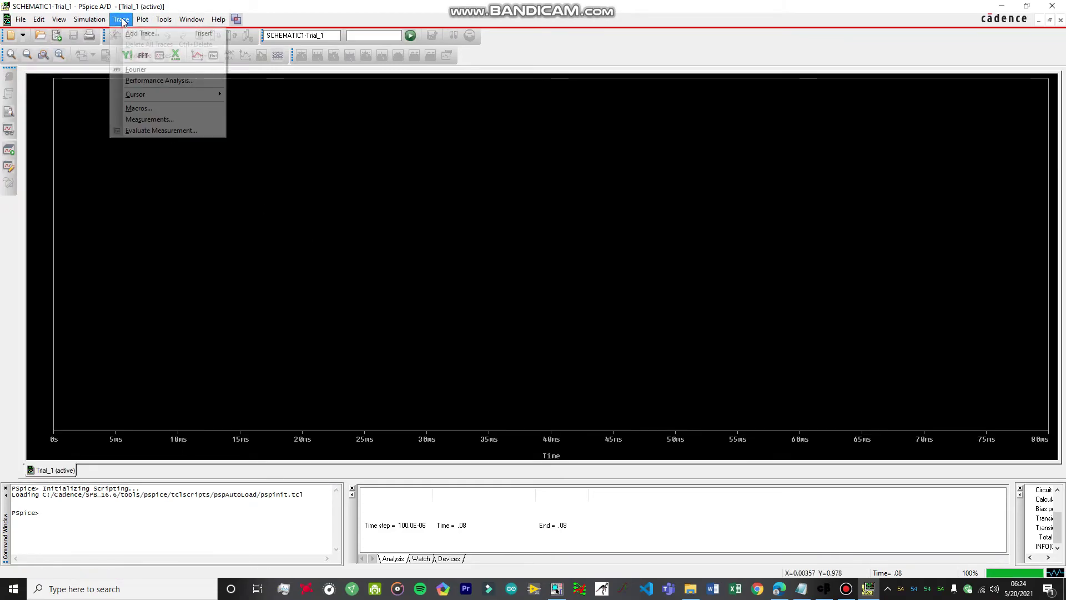
{"action": "left_click", "coordinate": [144, 35]}
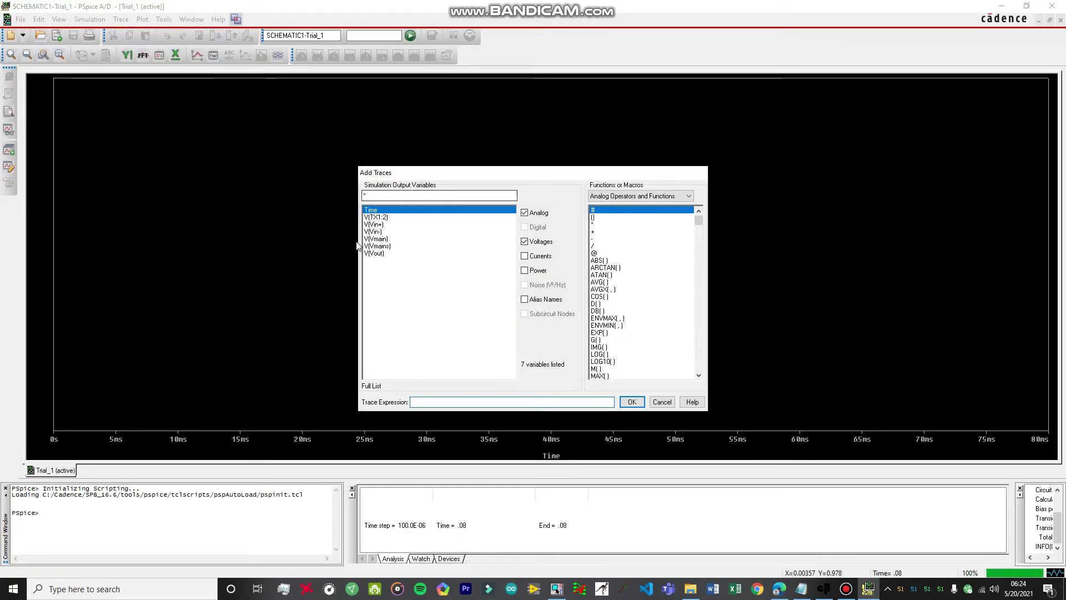
{"action": "left_click", "coordinate": [382, 225]}
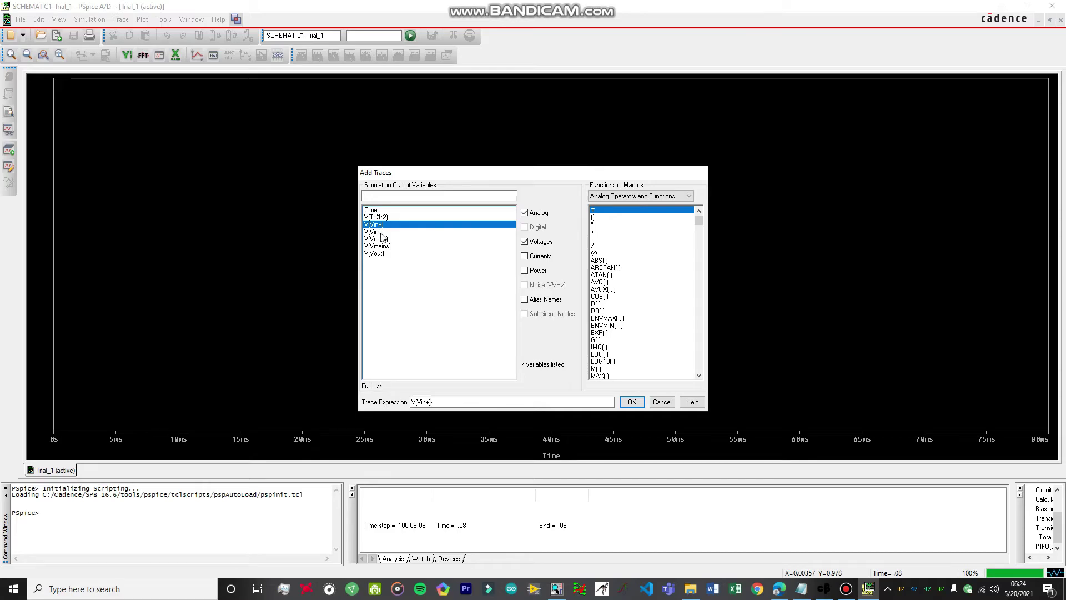
{"action": "type", "text": "-"}
{"action": "left_click", "coordinate": [381, 232]}
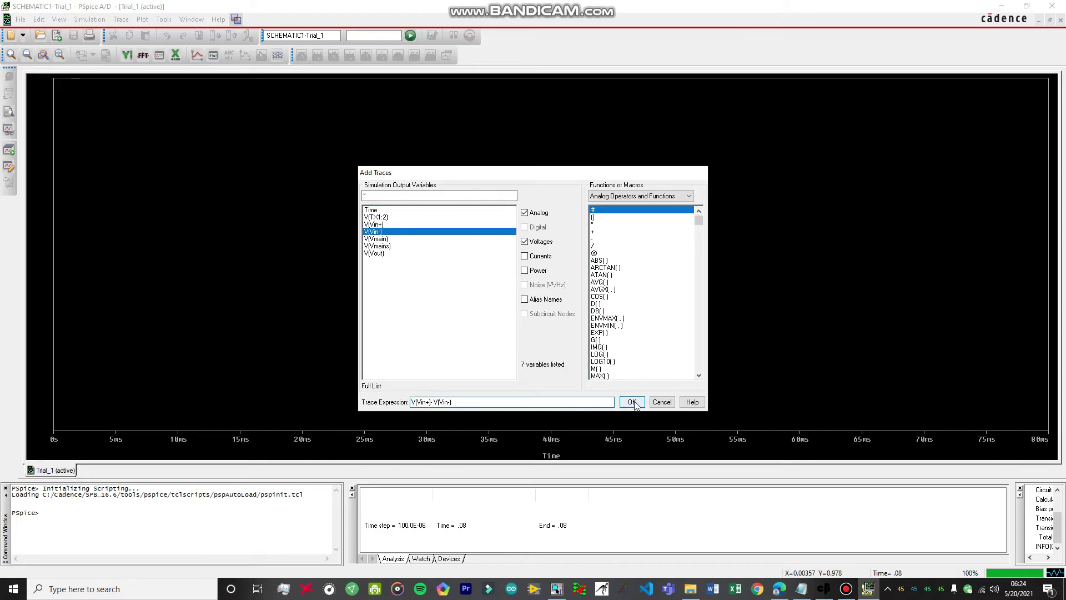
{"action": "left_click", "coordinate": [633, 402]}
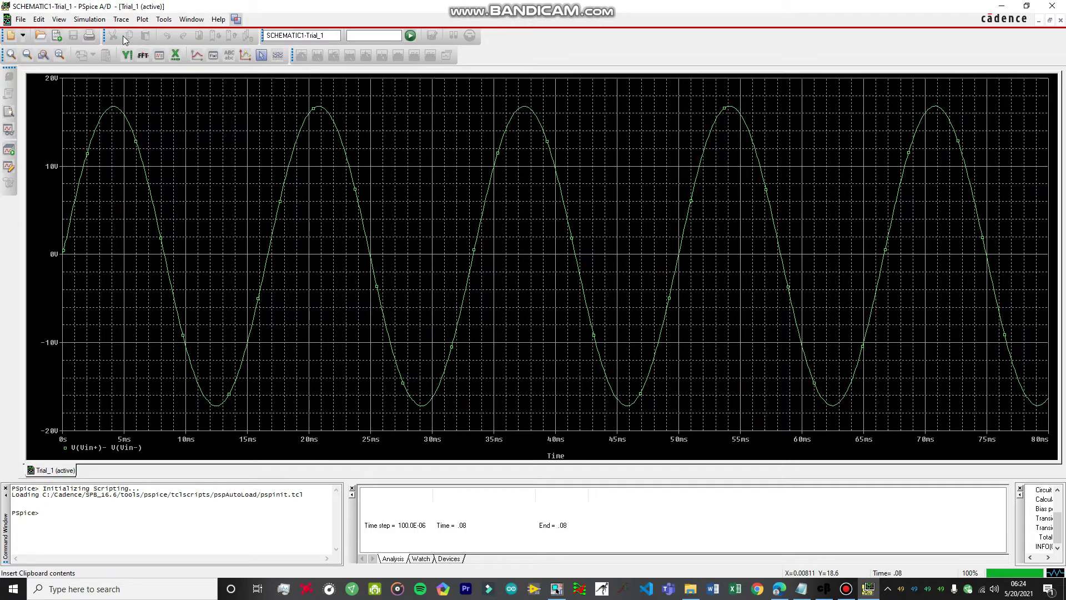
Add the filtered output trace V(Vout) to the same plot as V(Vin+)- V(Vin-).
{"action": "left_click", "coordinate": [122, 19]}
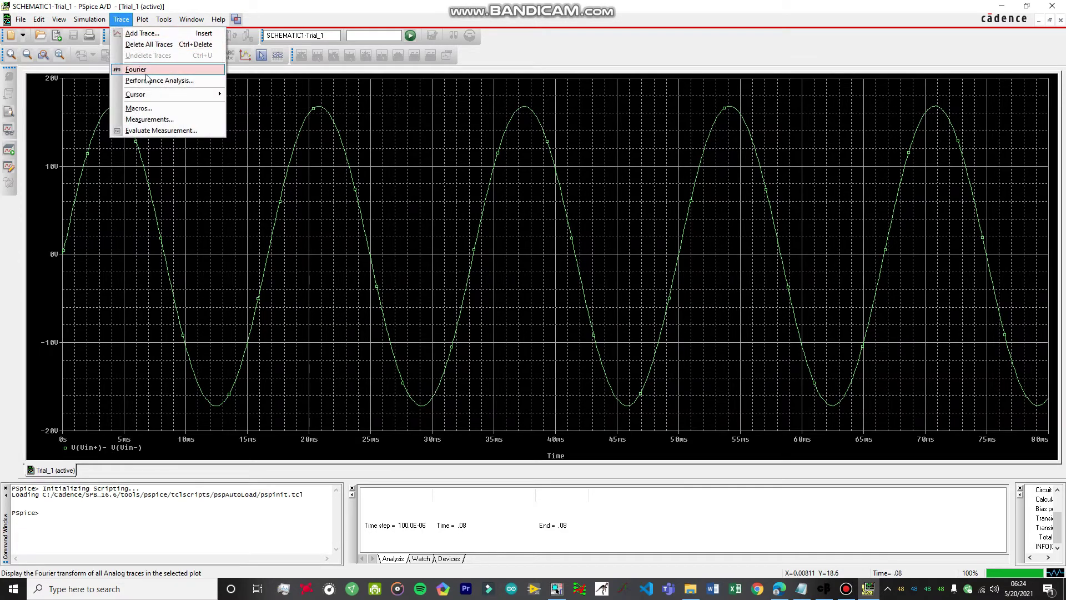
{"action": "left_click", "coordinate": [158, 37]}
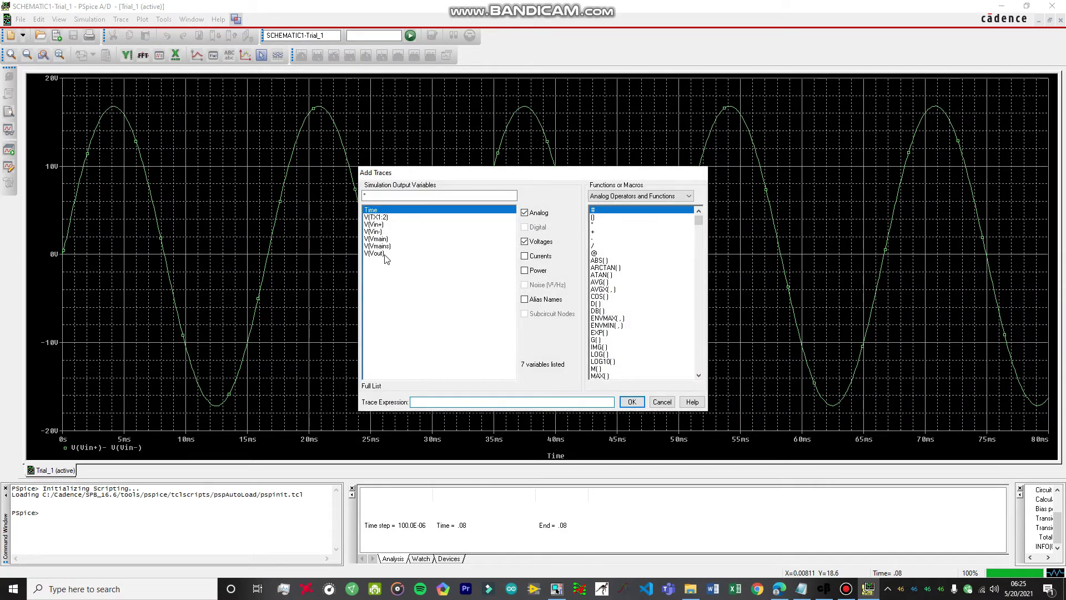
{"action": "left_click", "coordinate": [379, 254]}
{"action": "left_click", "coordinate": [632, 402]}
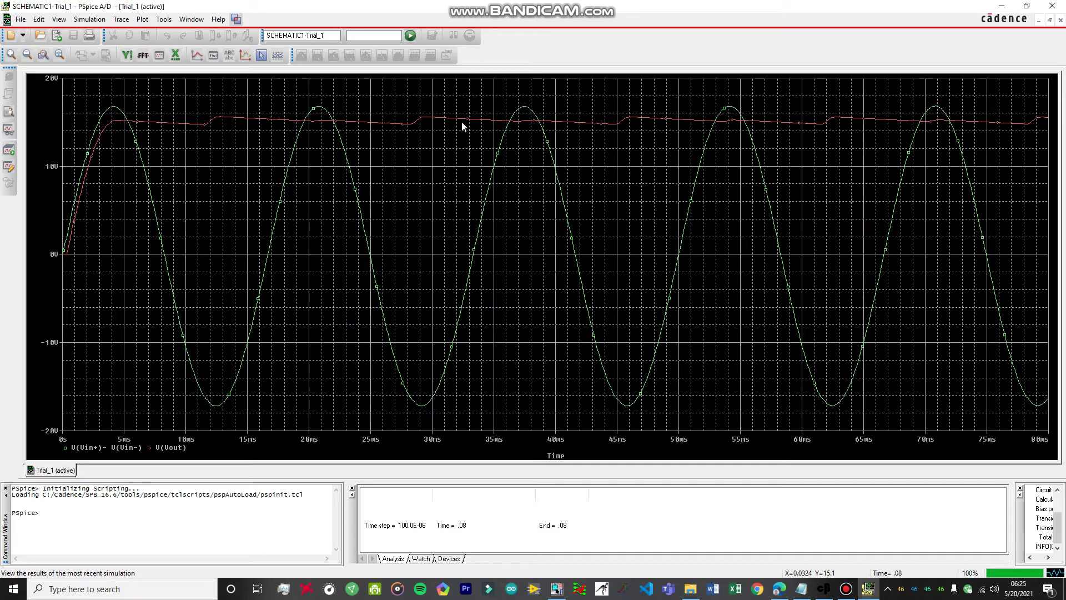
Return to the schematic, set the value of capacitor C1 to 2200uF, and rerun the PSpice simulation.
{"action": "left_click", "coordinate": [1002, 6]}
{"action": "left_click", "coordinate": [557, 311]}
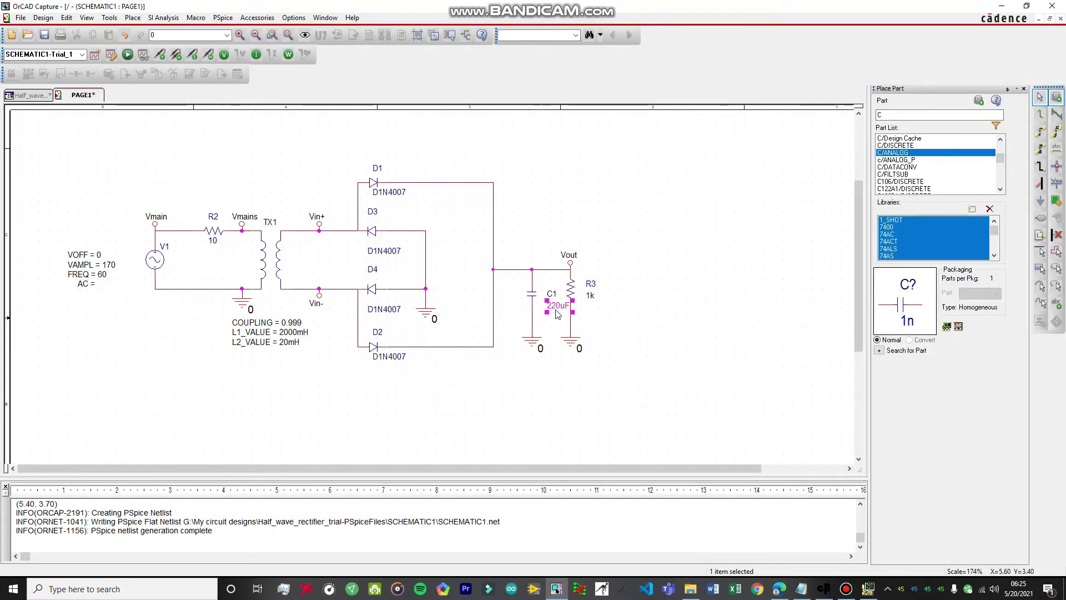
{"action": "double_click", "coordinate": [557, 312]}
{"action": "left_click", "coordinate": [472, 257]}
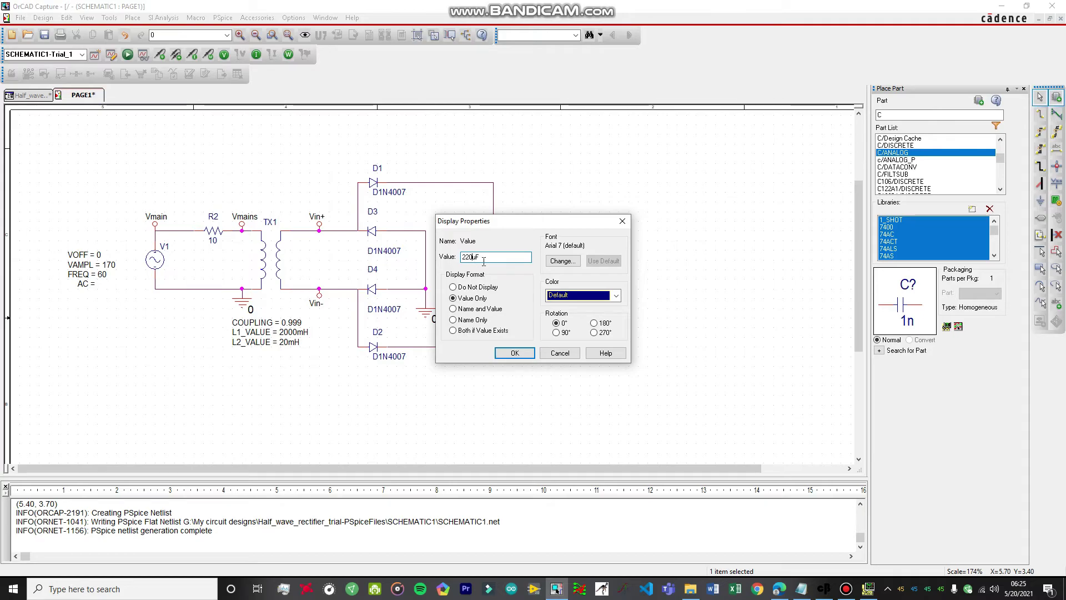
{"action": "type", "text": "0"}
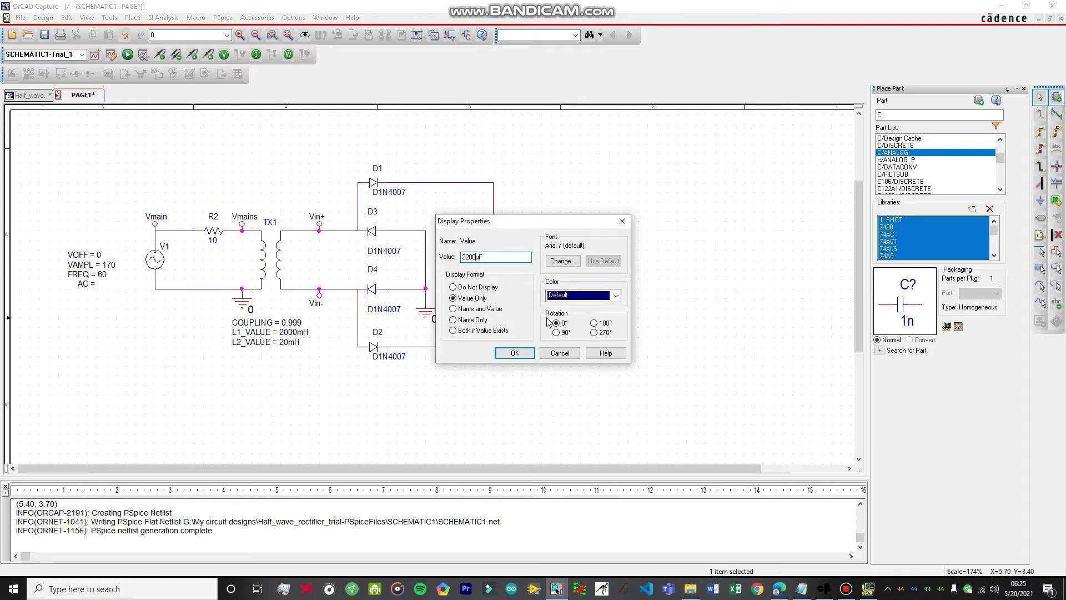
{"action": "left_click", "coordinate": [515, 354]}
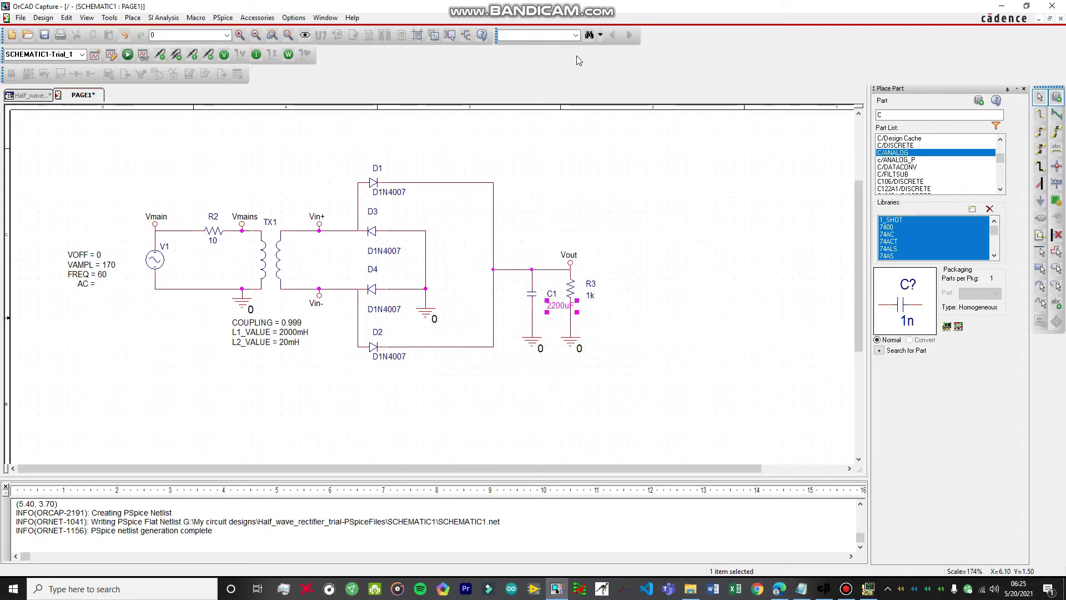
{"action": "left_click", "coordinate": [128, 54]}
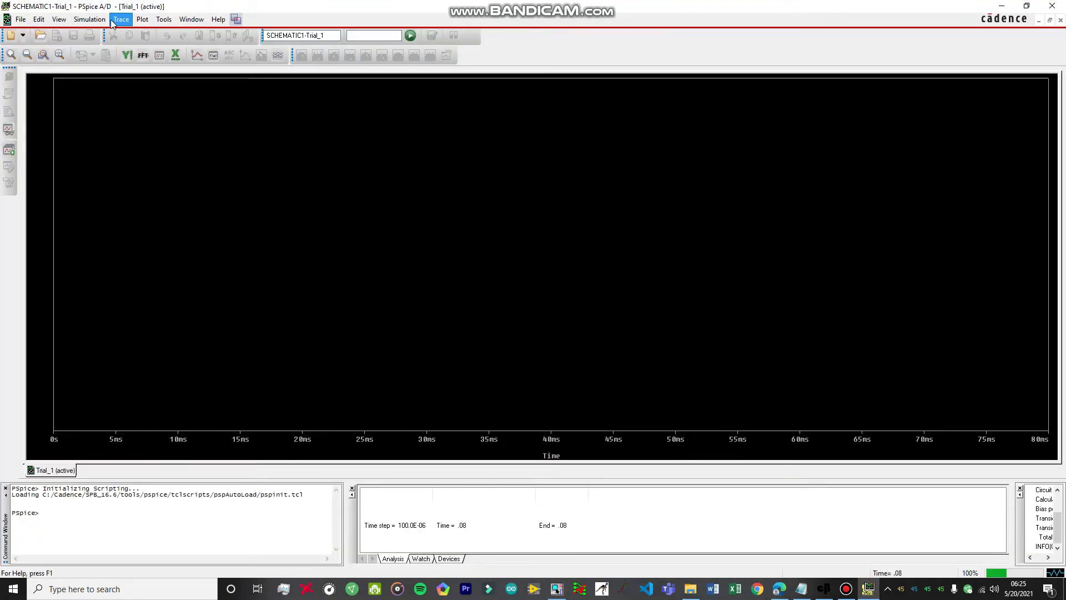
Plot the differential input trace V(Vin+)- V(Vin-) for the new simulation run.
{"action": "left_click", "coordinate": [121, 18]}
{"action": "left_click", "coordinate": [139, 33]}
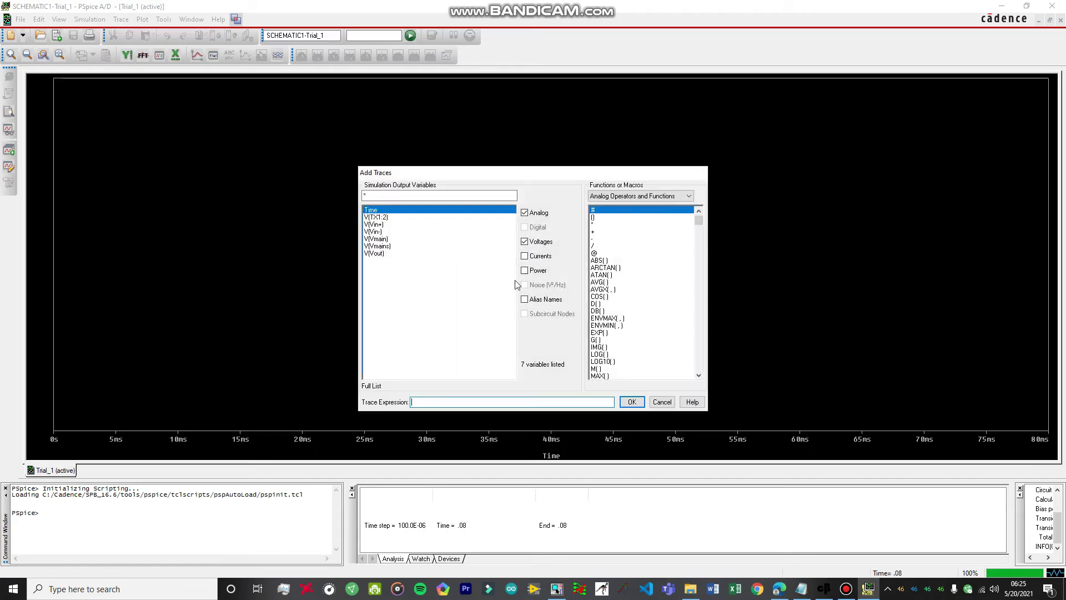
{"action": "left_click", "coordinate": [385, 225]}
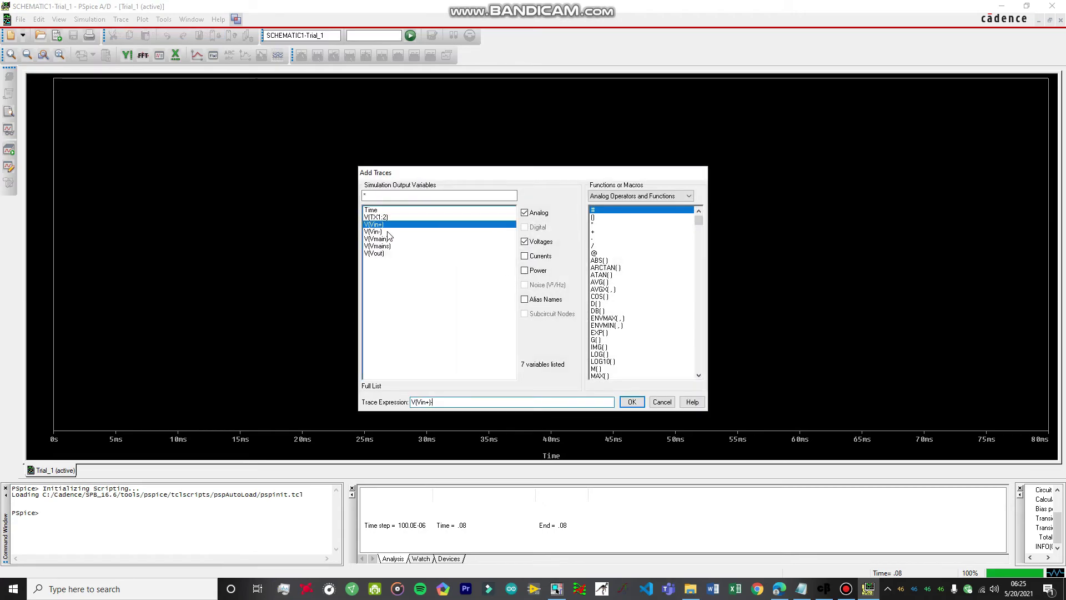
{"action": "left_click", "coordinate": [387, 232]}
{"action": "left_click", "coordinate": [632, 401]}
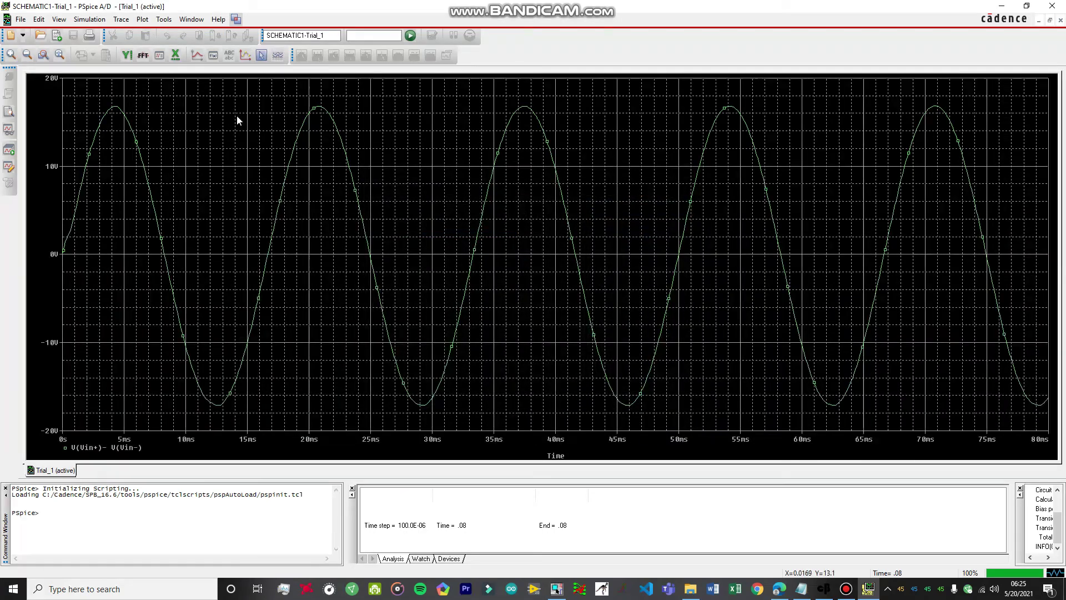
Add the output trace V(Vout) to the input voltage plot, and return to the schematic.
{"action": "left_click", "coordinate": [121, 19]}
{"action": "mouse_move", "coordinate": [155, 100]}
{"action": "left_click", "coordinate": [157, 35]}
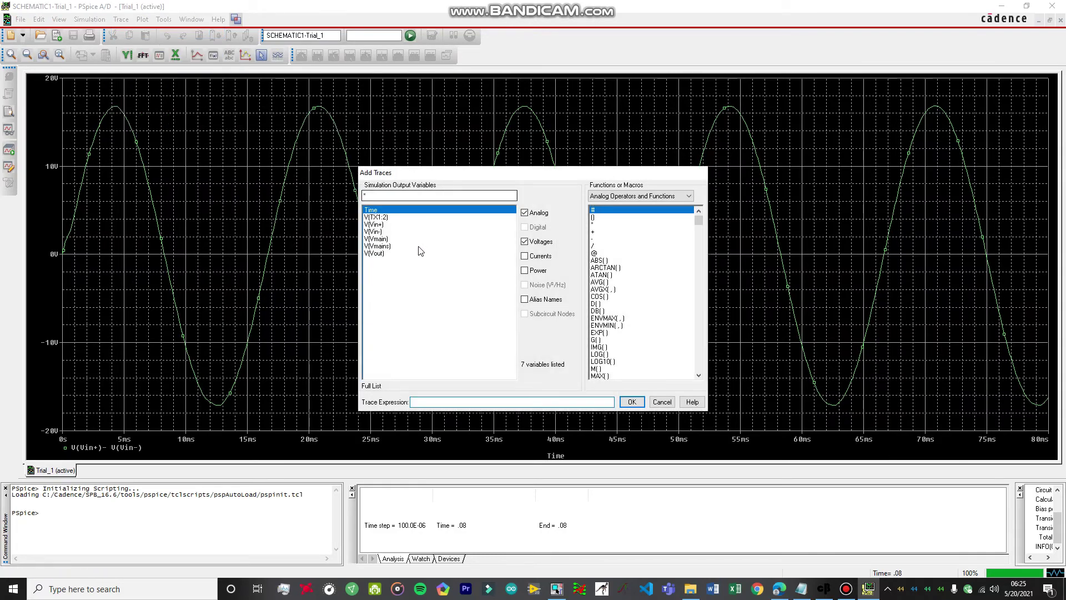
{"action": "left_click", "coordinate": [382, 253]}
{"action": "left_click", "coordinate": [632, 402]}
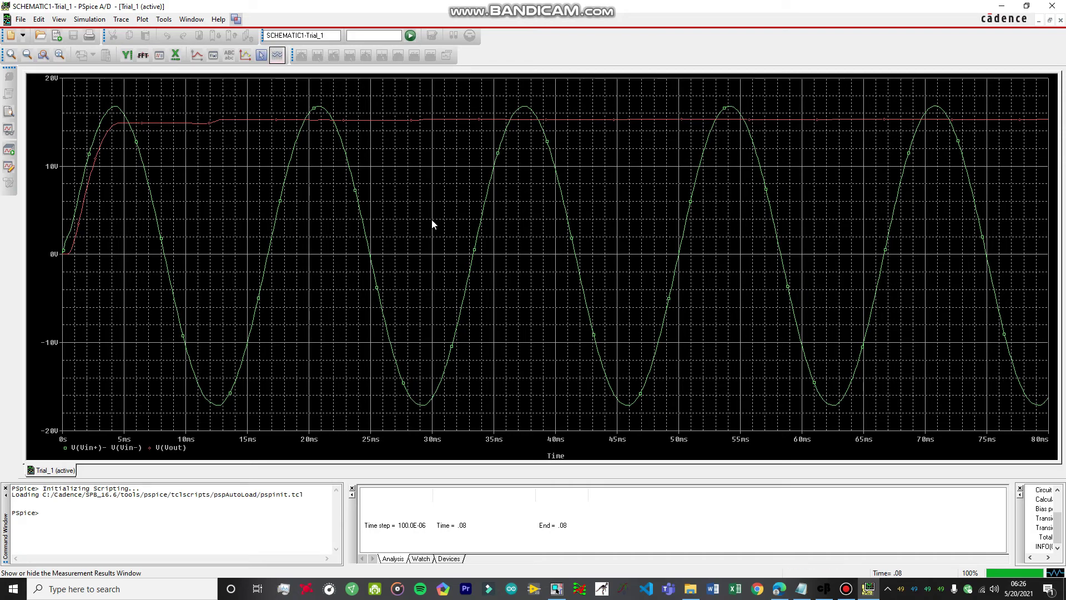
{"action": "left_click", "coordinate": [1001, 6]}
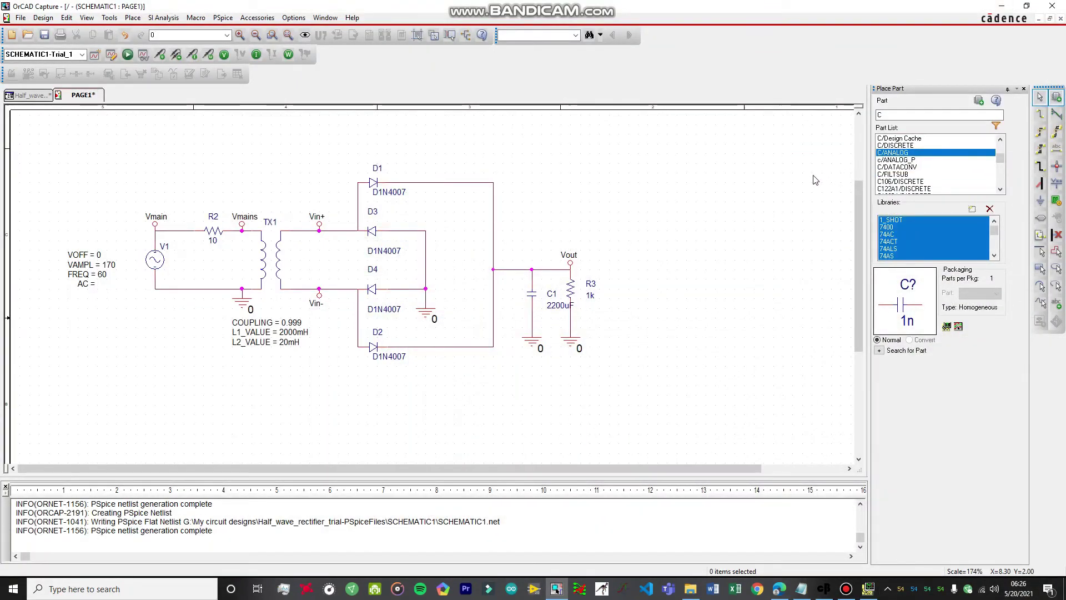